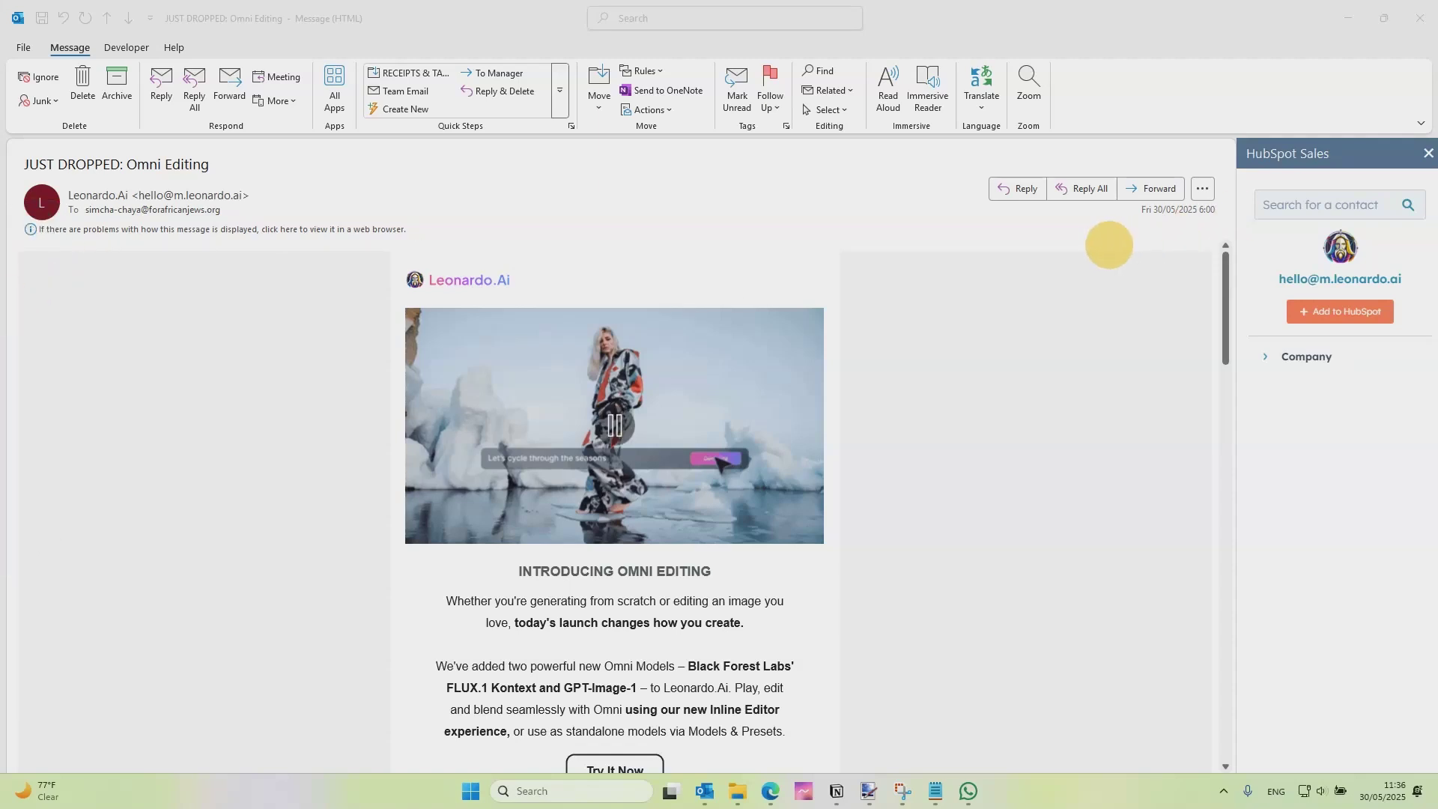
Step: Close the HubSpot Sales pane and read through the Omni Editing email
left_click(1427, 158)
scroll(773, 367, "down", 1)
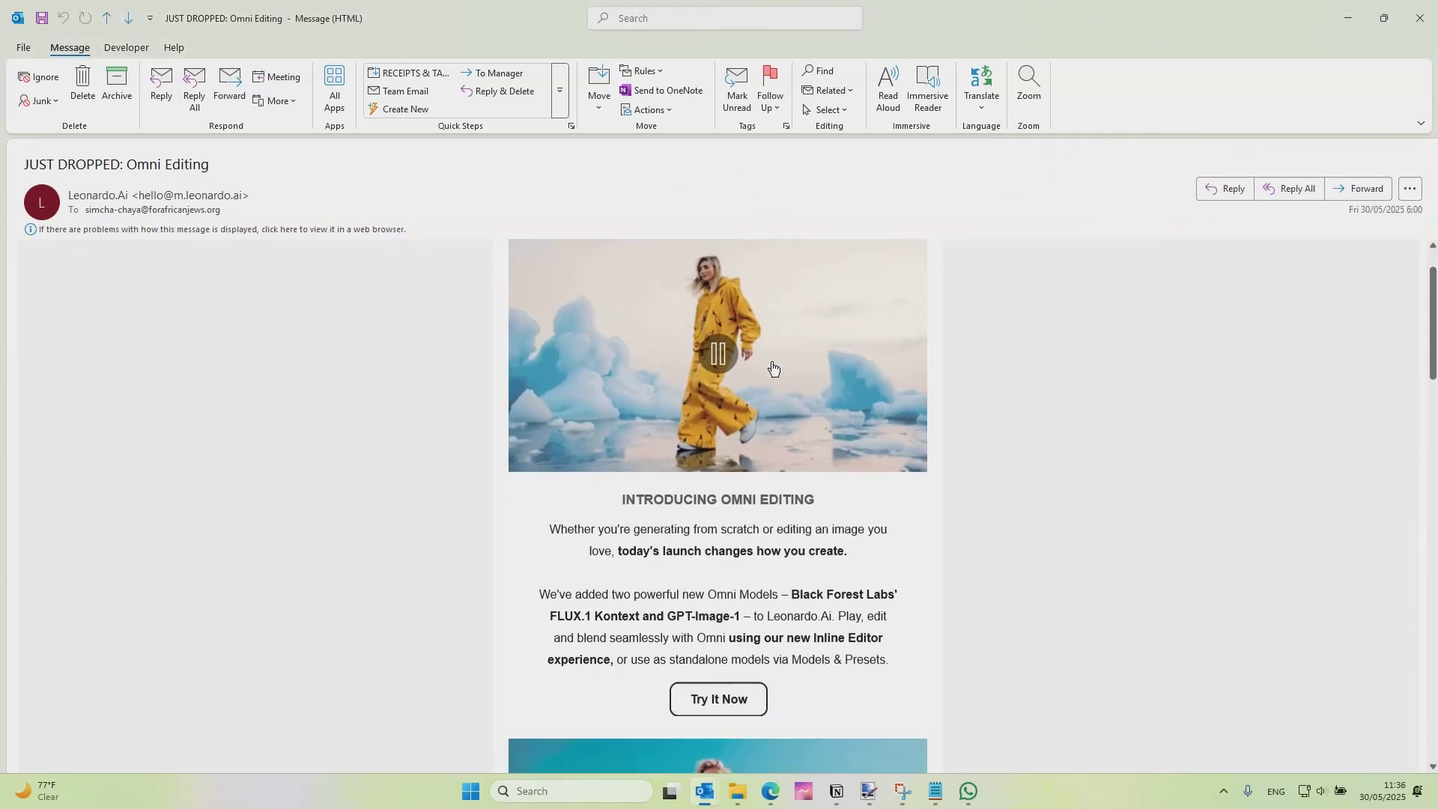
scroll(823, 417, "up", 1)
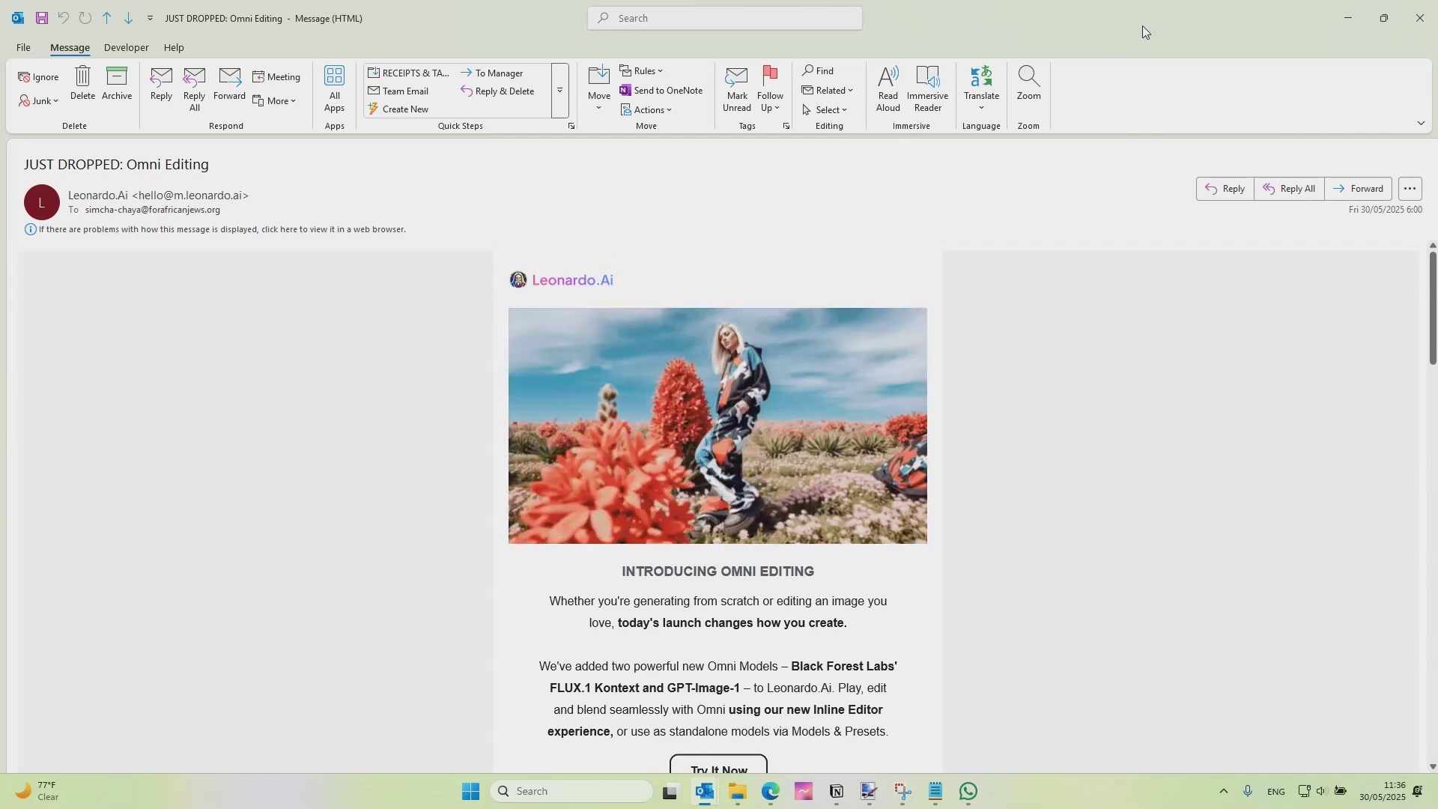
scroll(989, 297, "down", 1)
scroll(989, 297, "down", 1)
scroll(792, 458, "up", 2)
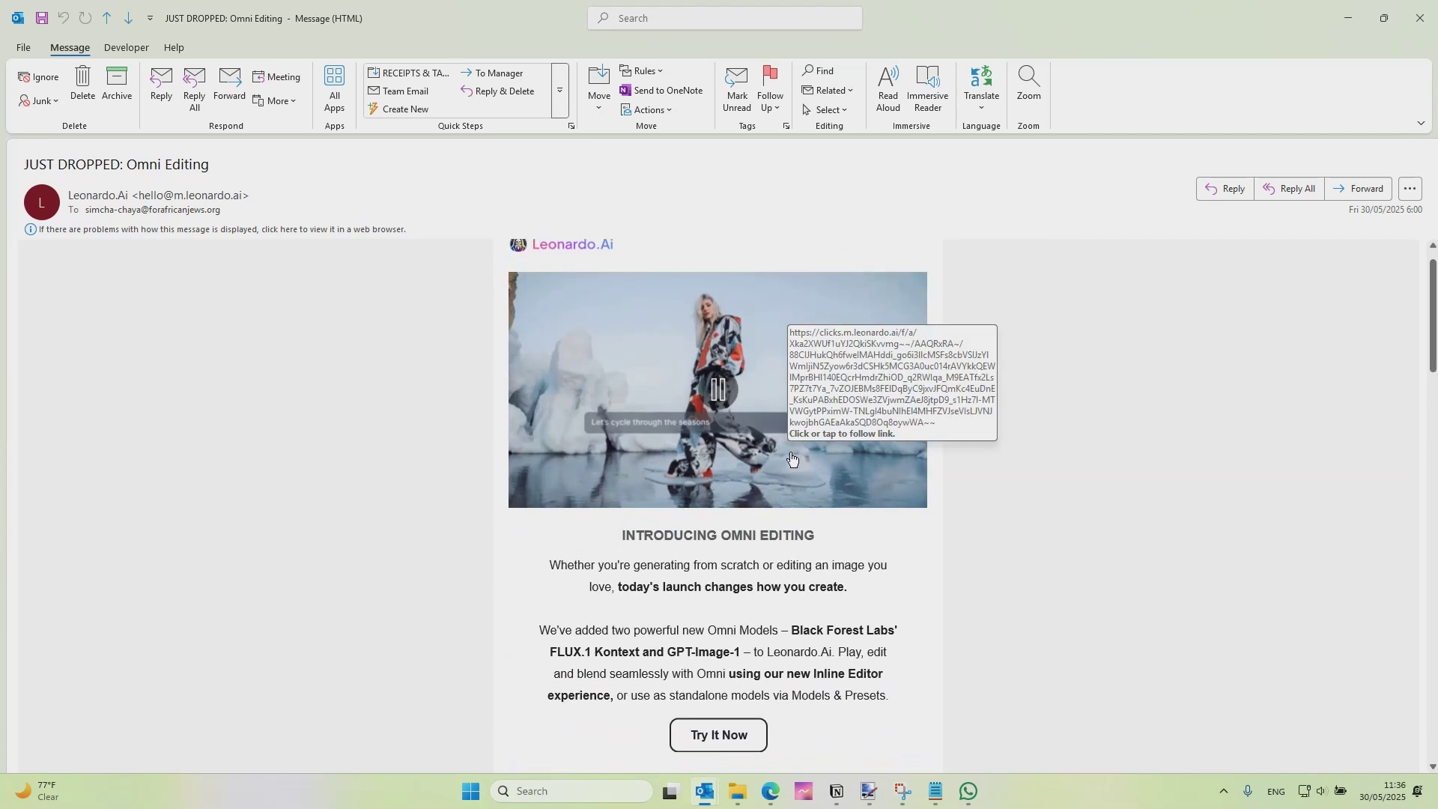
scroll(740, 538, "down", 1)
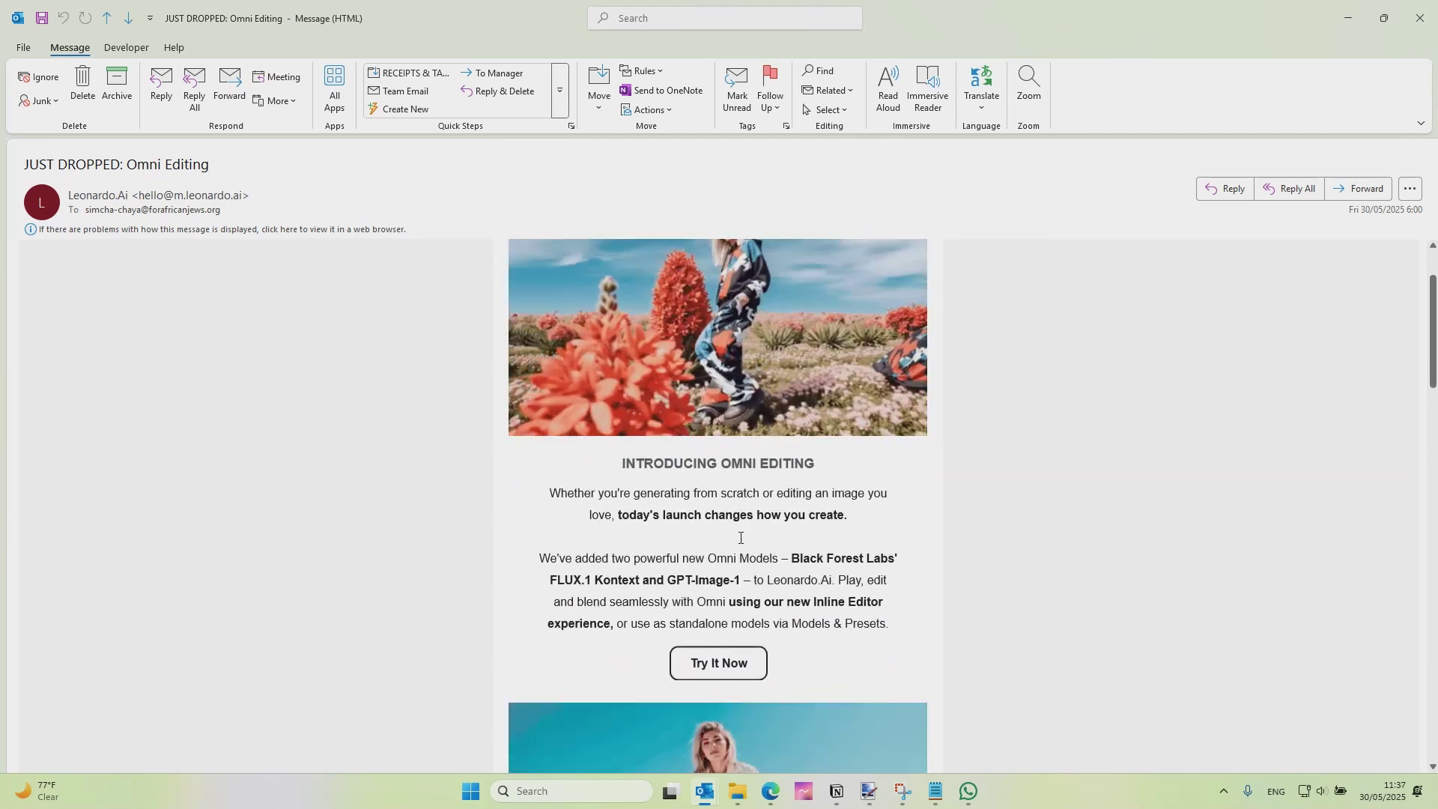
scroll(740, 537, "down", 1)
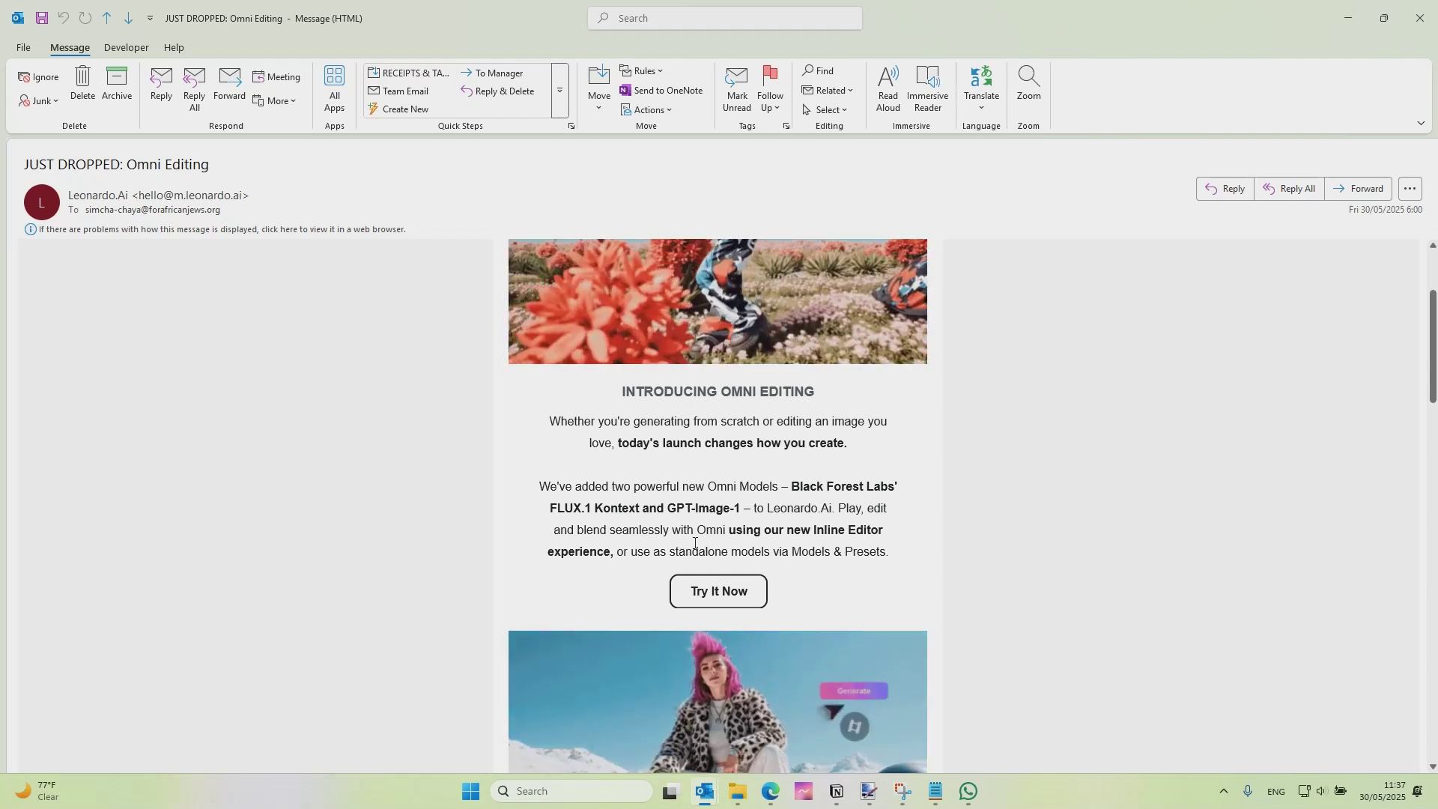
Step: Scroll back up, restore the Outlook window down, and bring Leonardo.Ai to the front
scroll(790, 514, "up", 2)
scroll(791, 513, "up", 1)
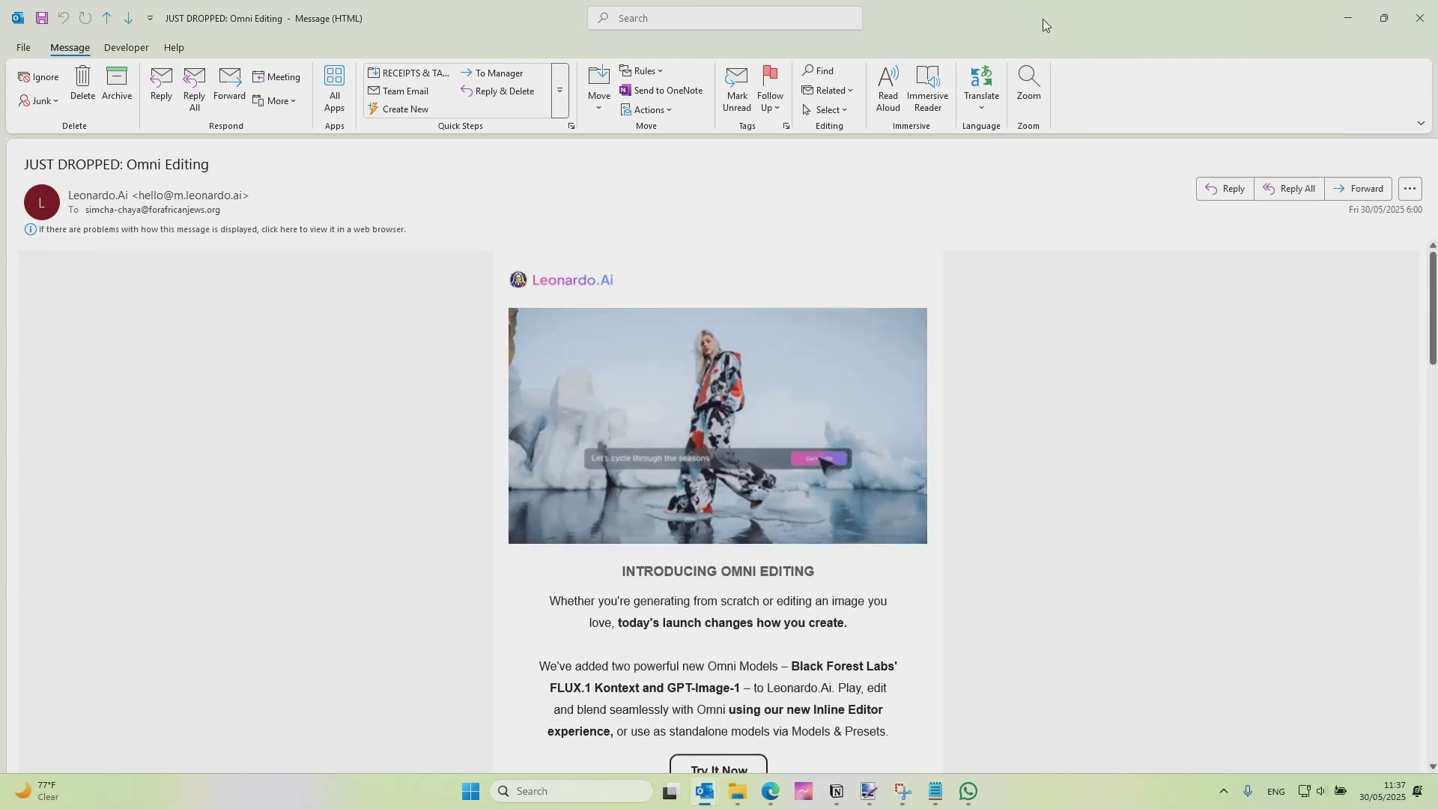
left_click_drag(1042, 19, 925, 74)
left_click(946, 167)
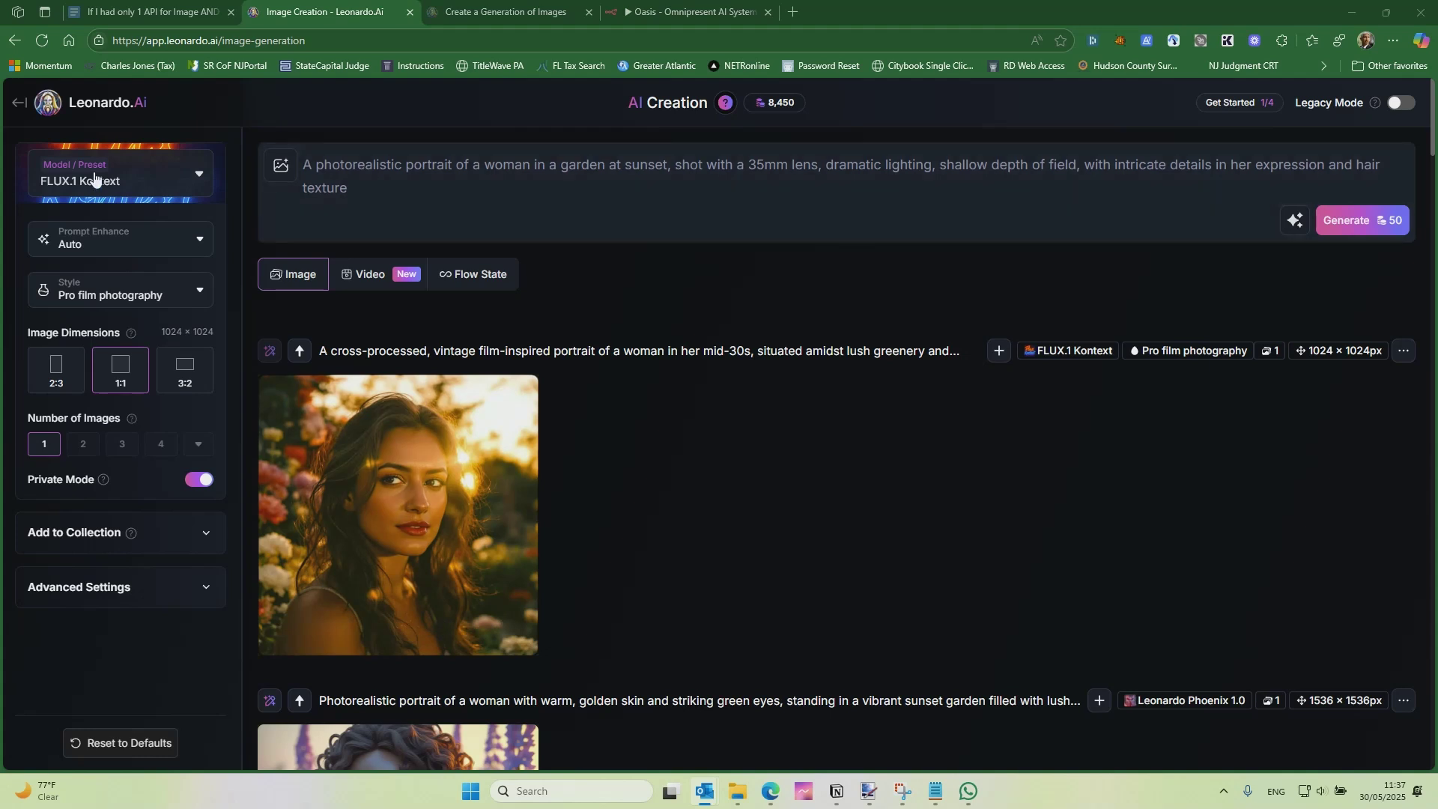
left_click(307, 453)
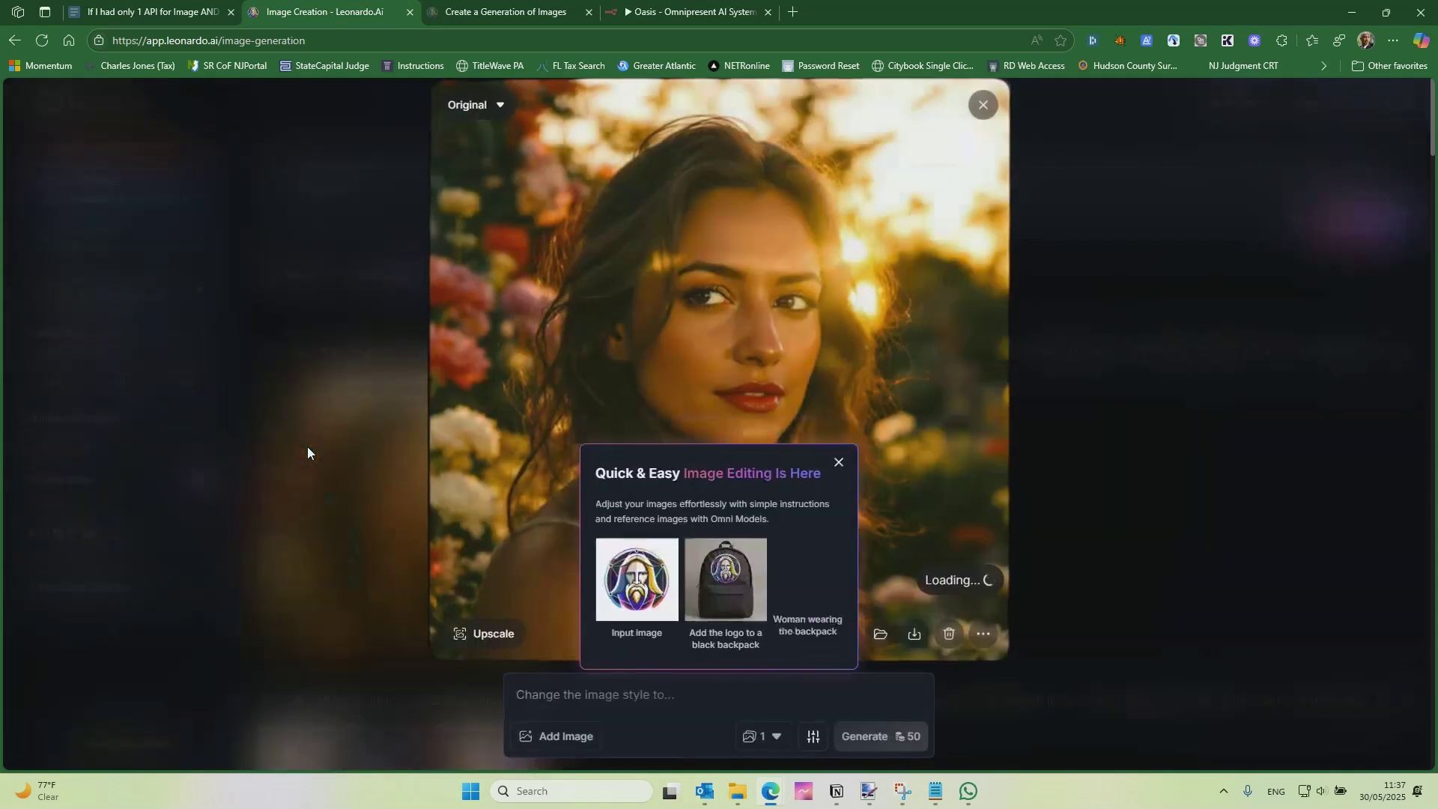
left_click(839, 466)
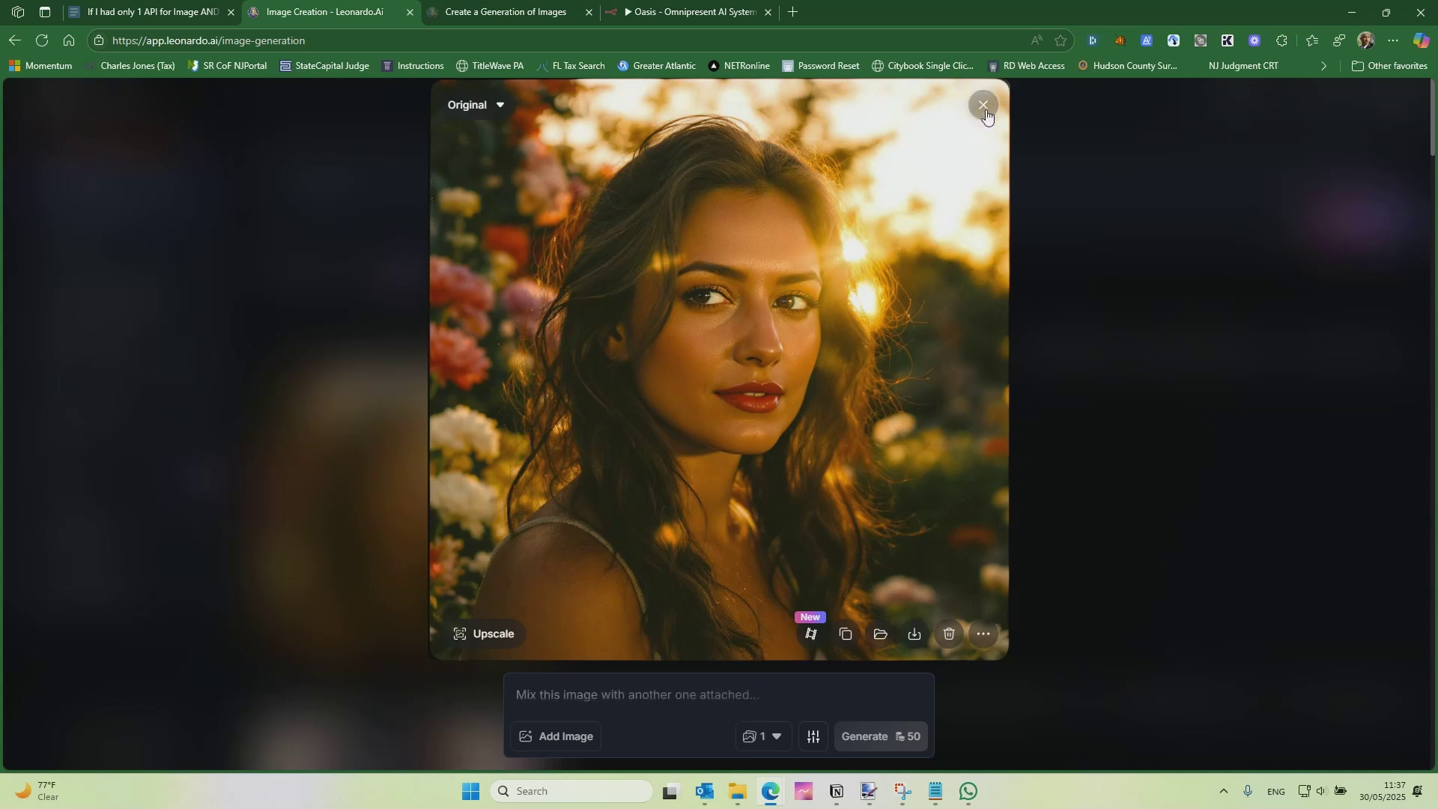
left_click(984, 108)
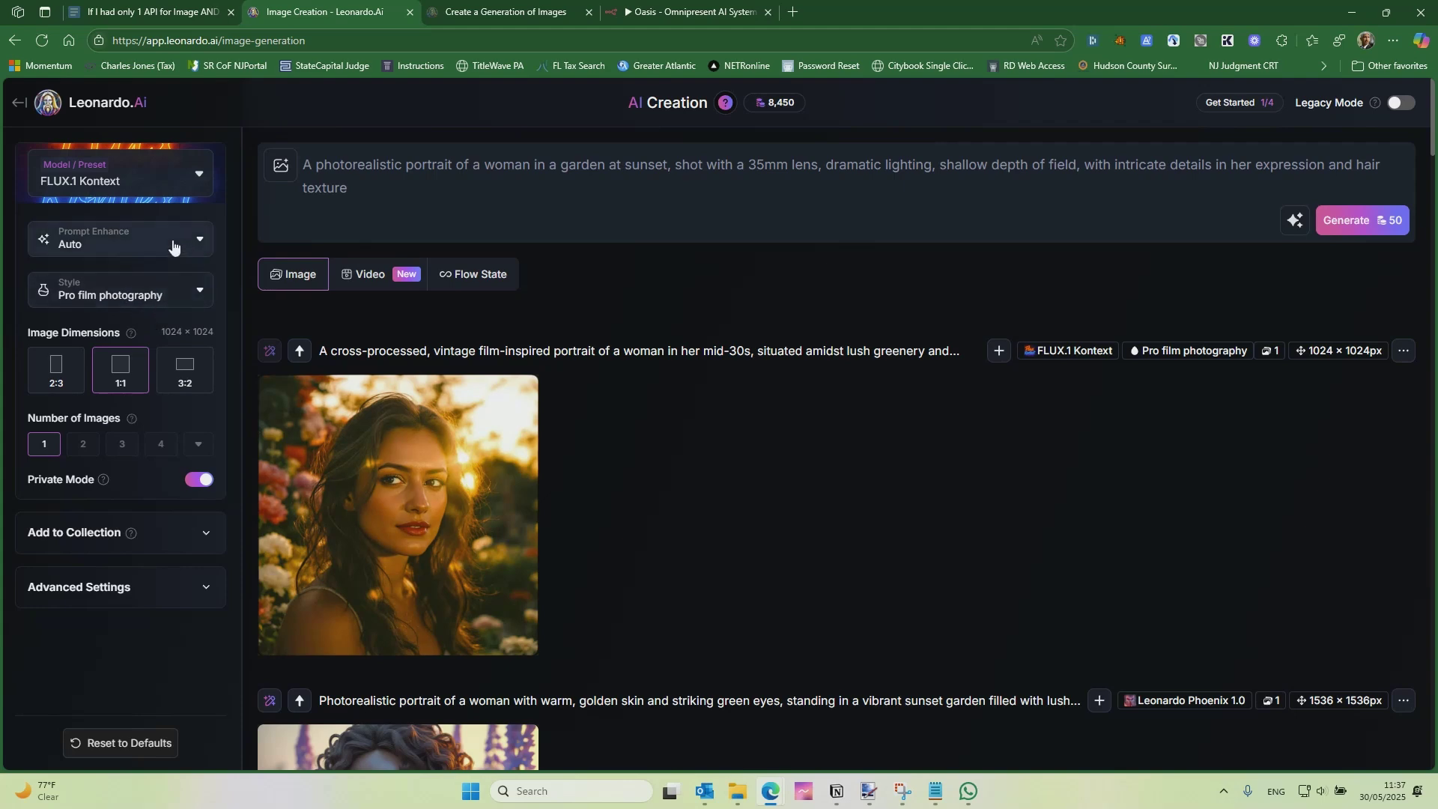
Step: In the Models and Presets gallery, try GPT-Image-1, then settle on Flux Dev
left_click(200, 176)
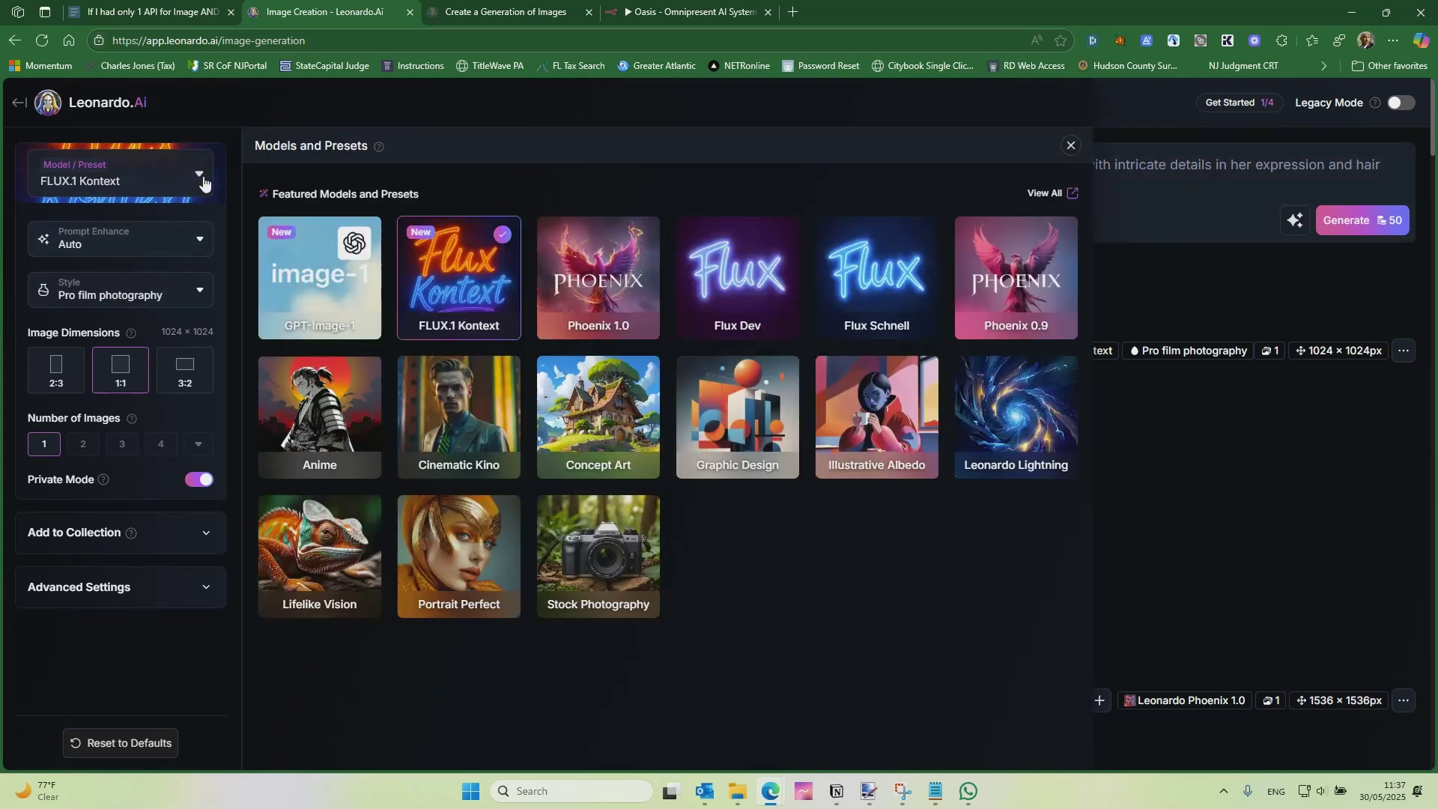
left_click(308, 283)
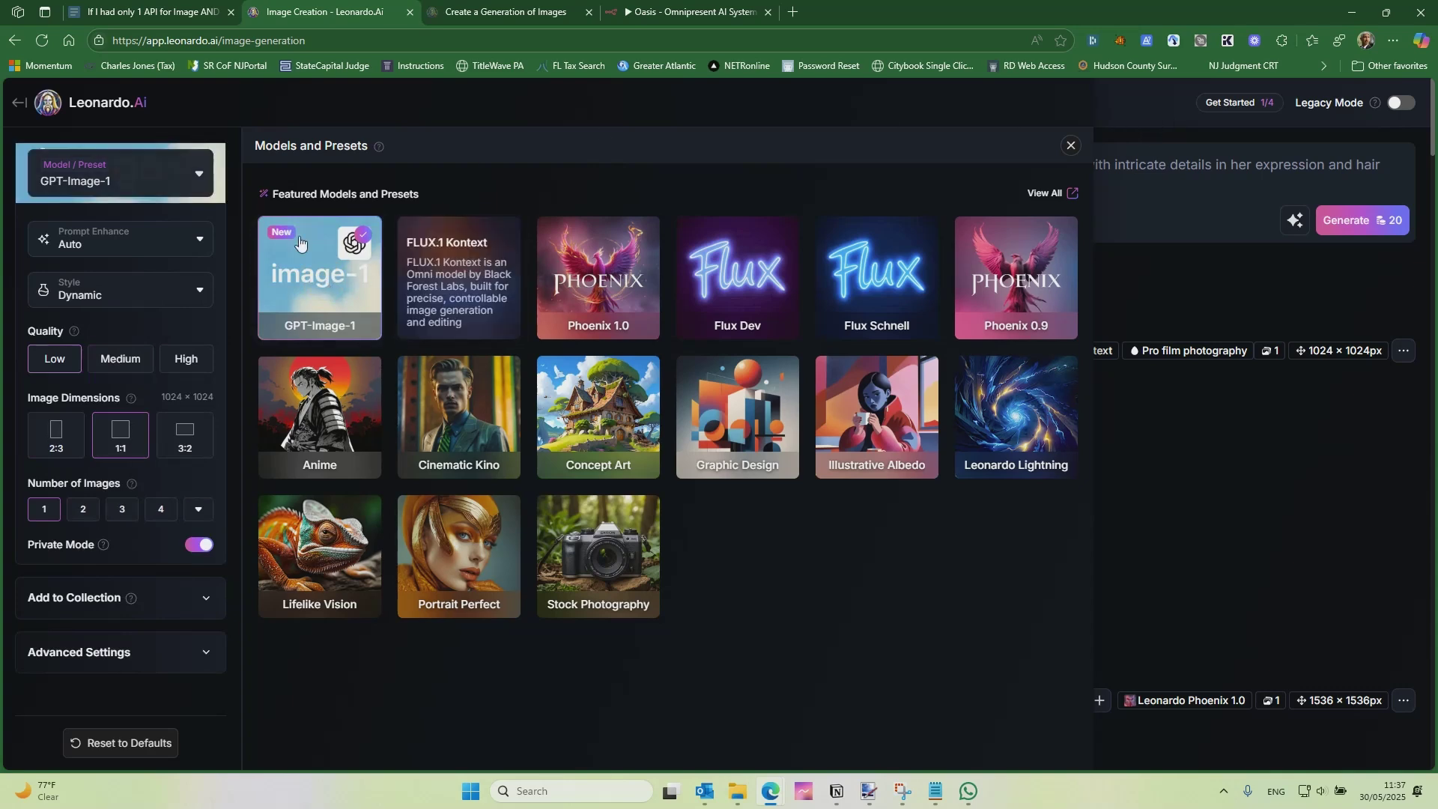
left_click(754, 314)
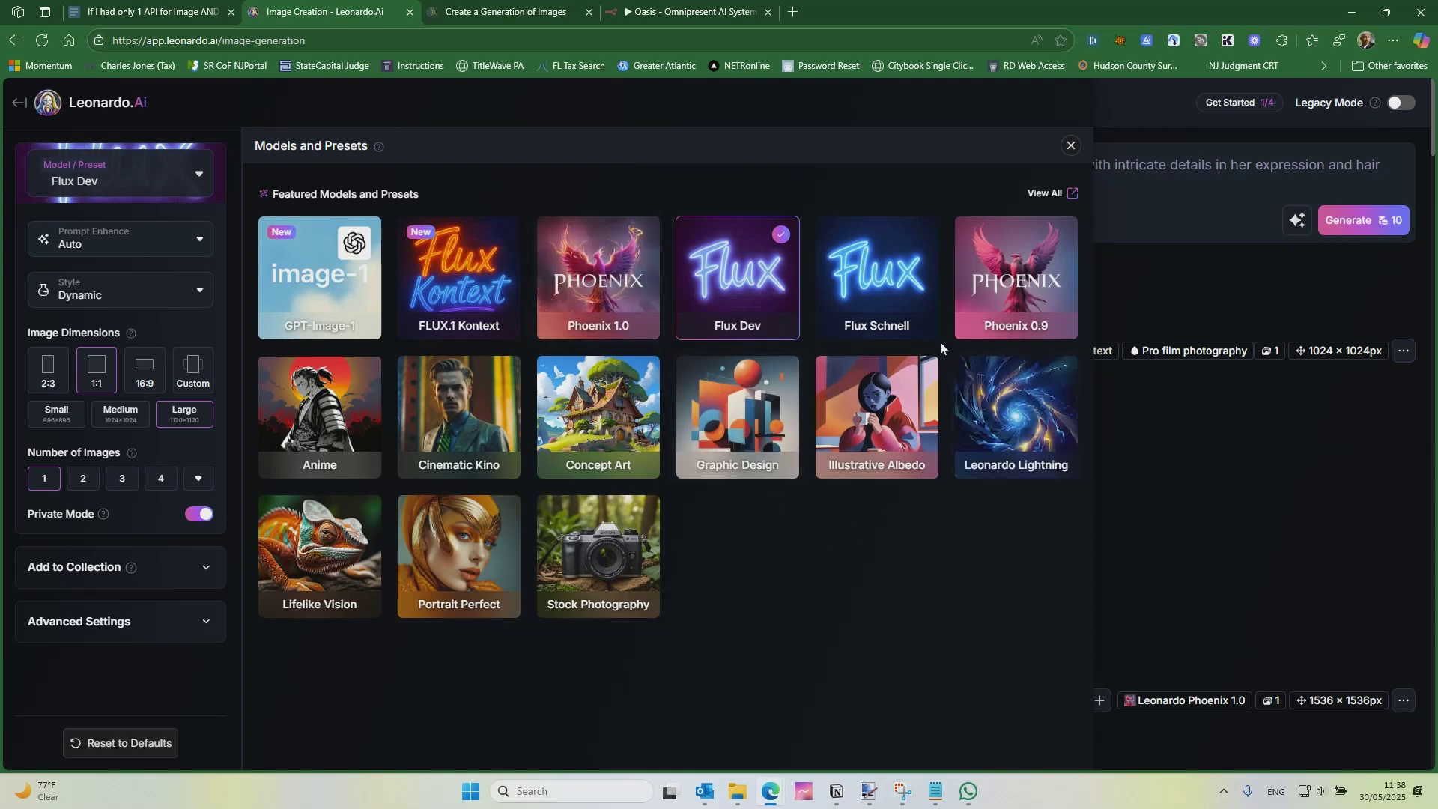
Step: Generate a new Flux Dev portrait using the Portrait Cinematic style
left_click(1071, 145)
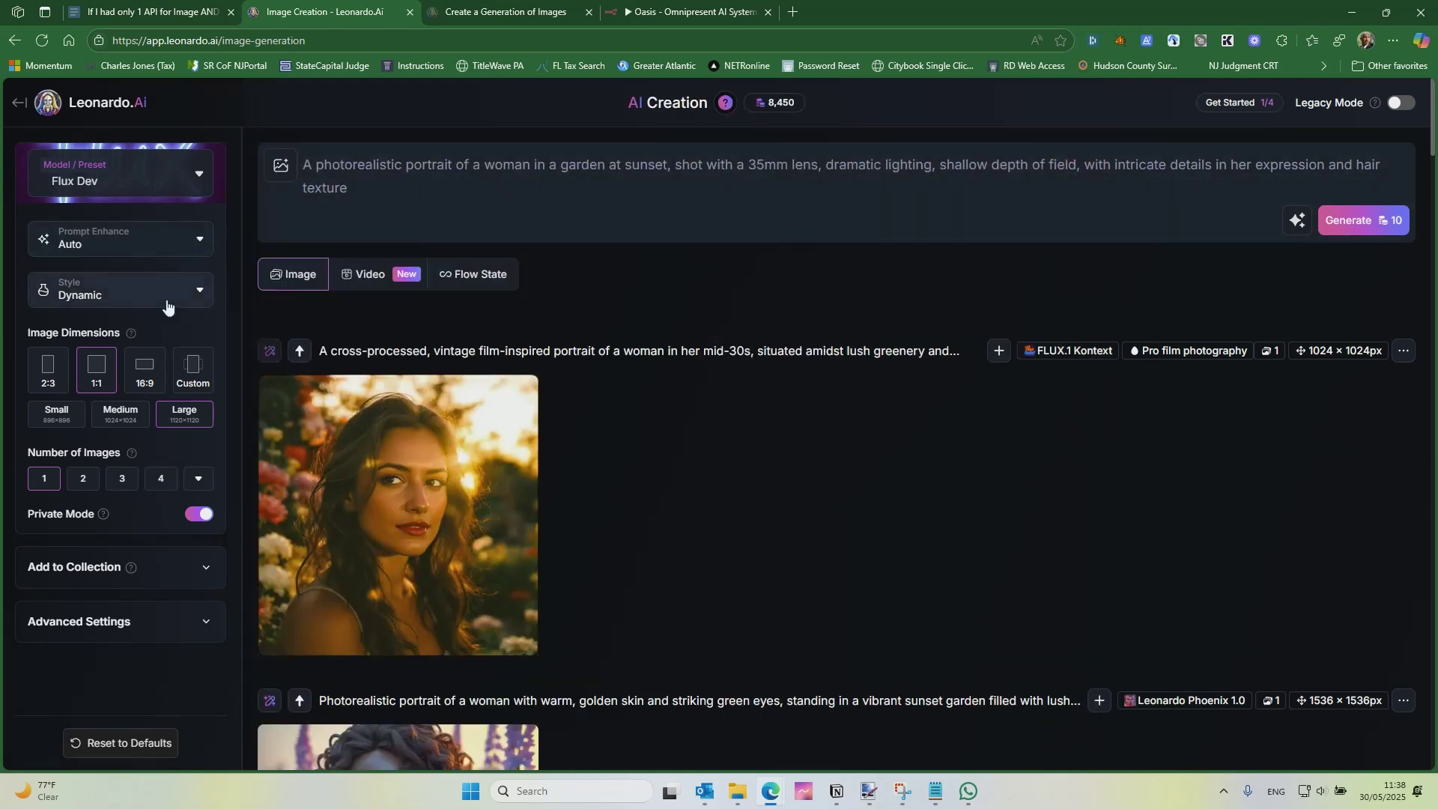
left_click(169, 297)
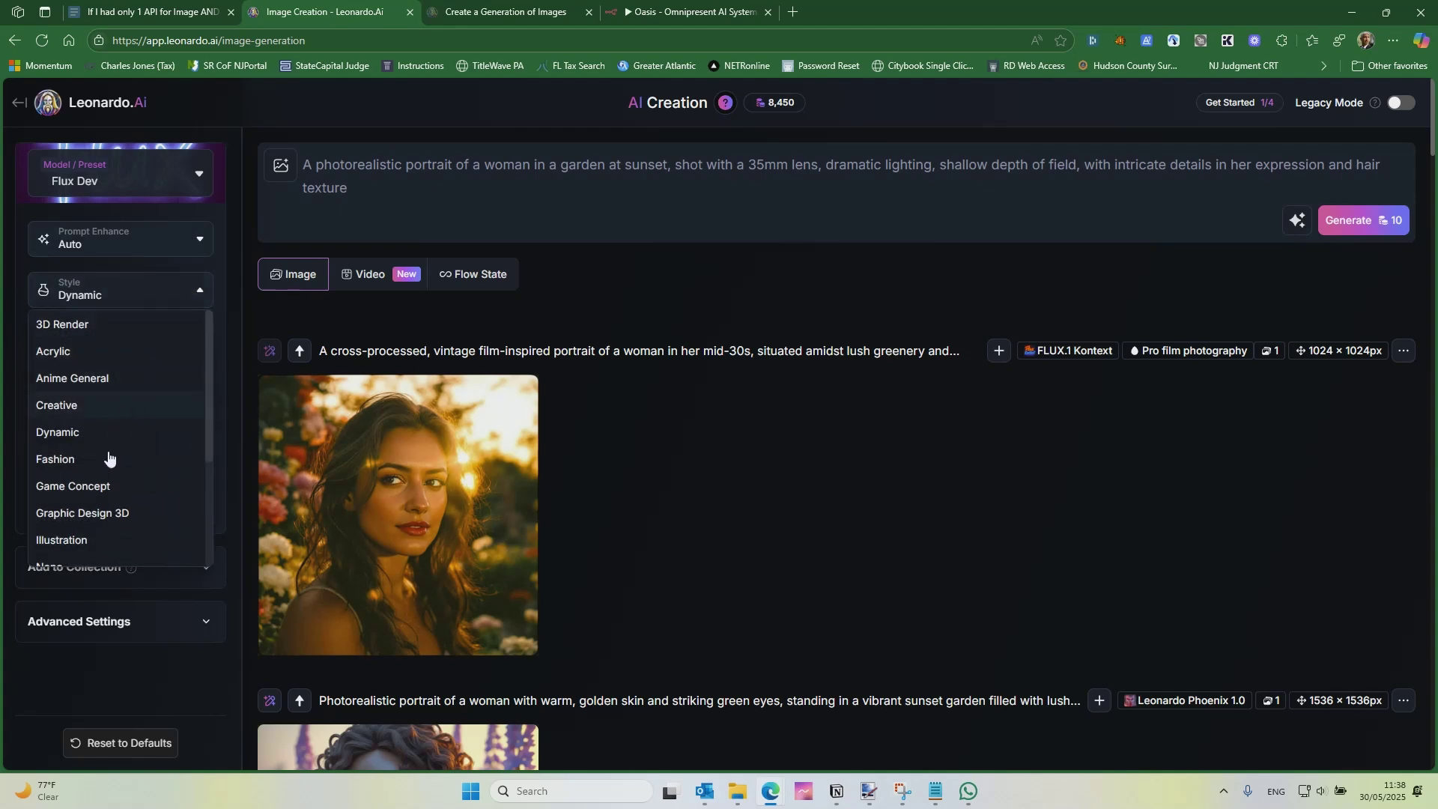
scroll(105, 397, "down", 3)
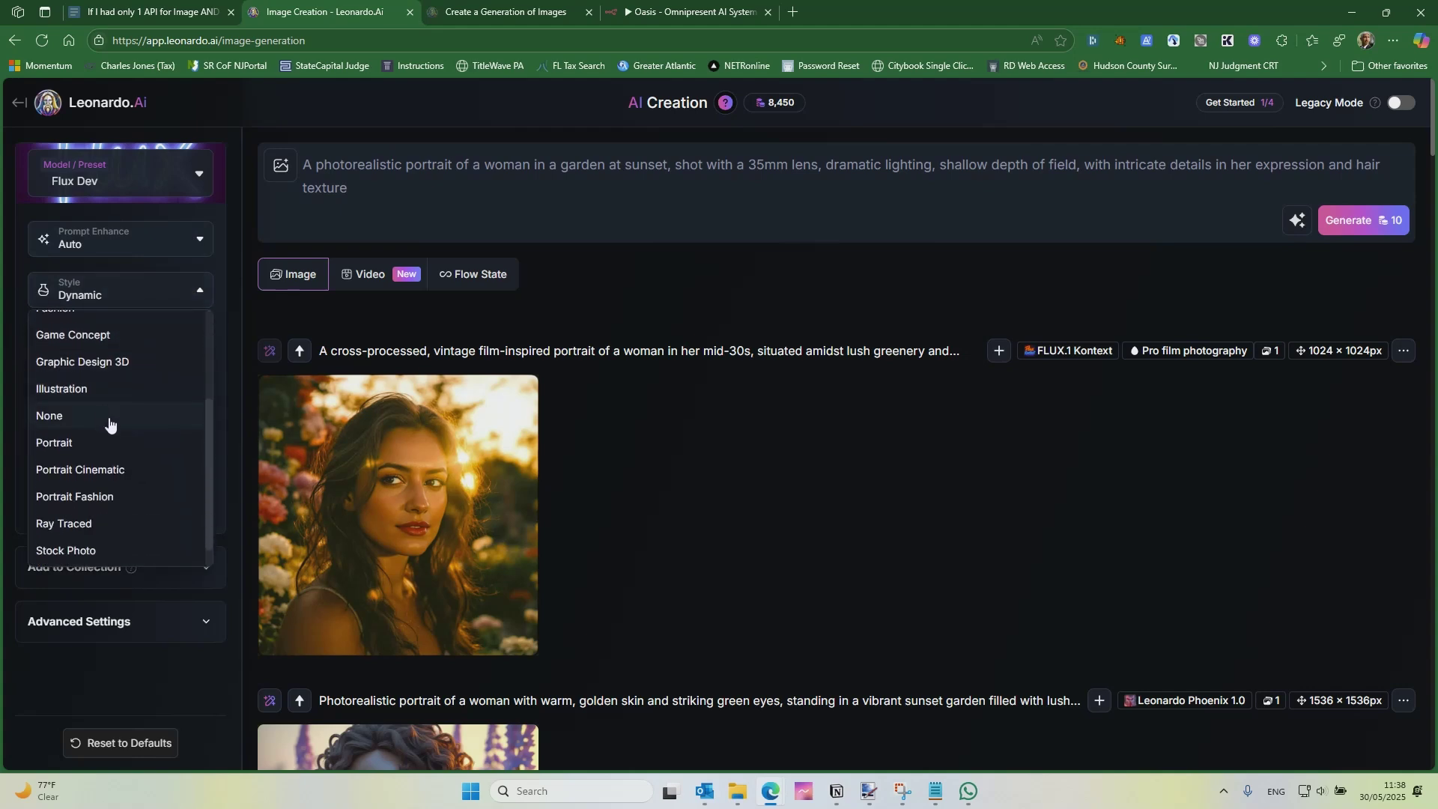
scroll(109, 420, "down", 1)
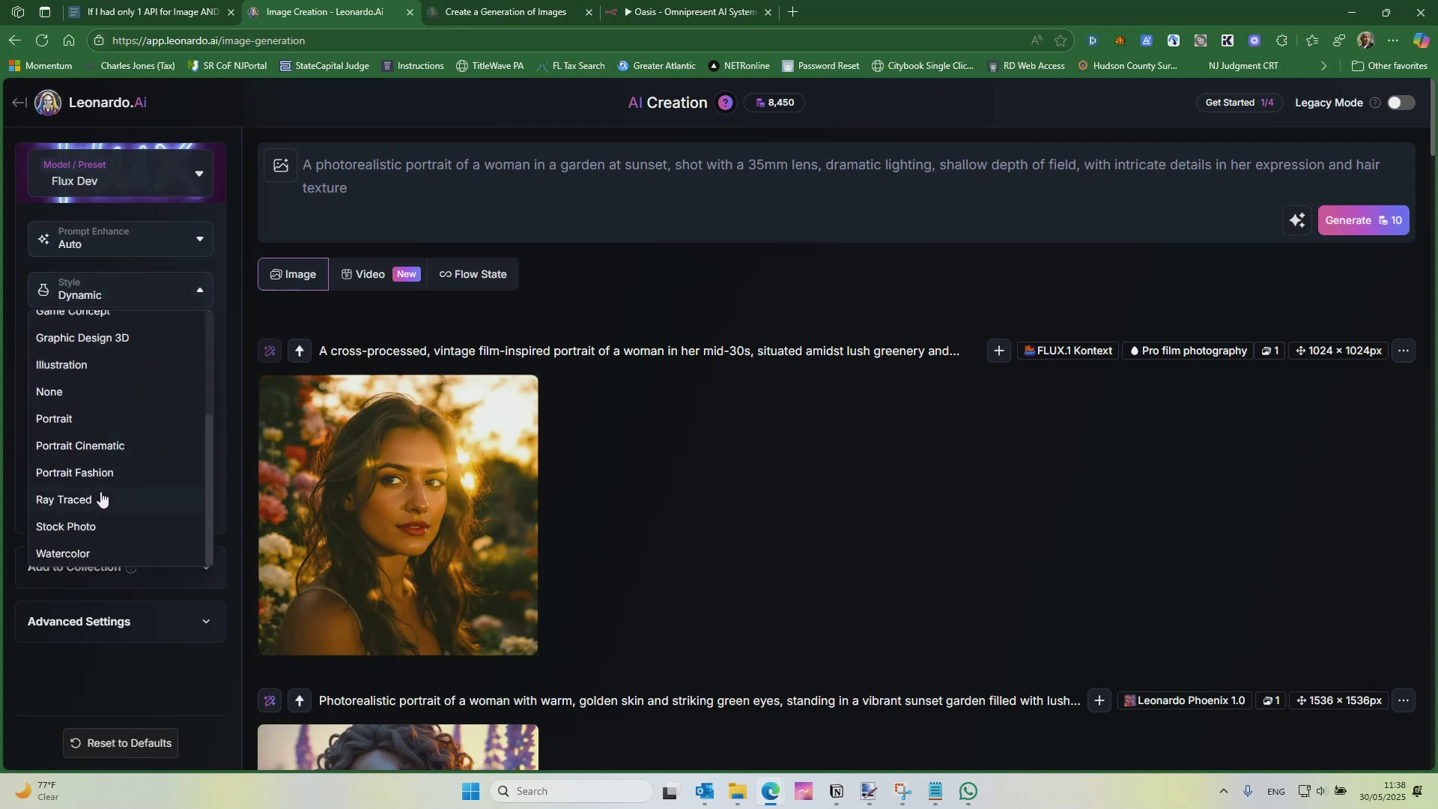
scroll(101, 500, "up", 1)
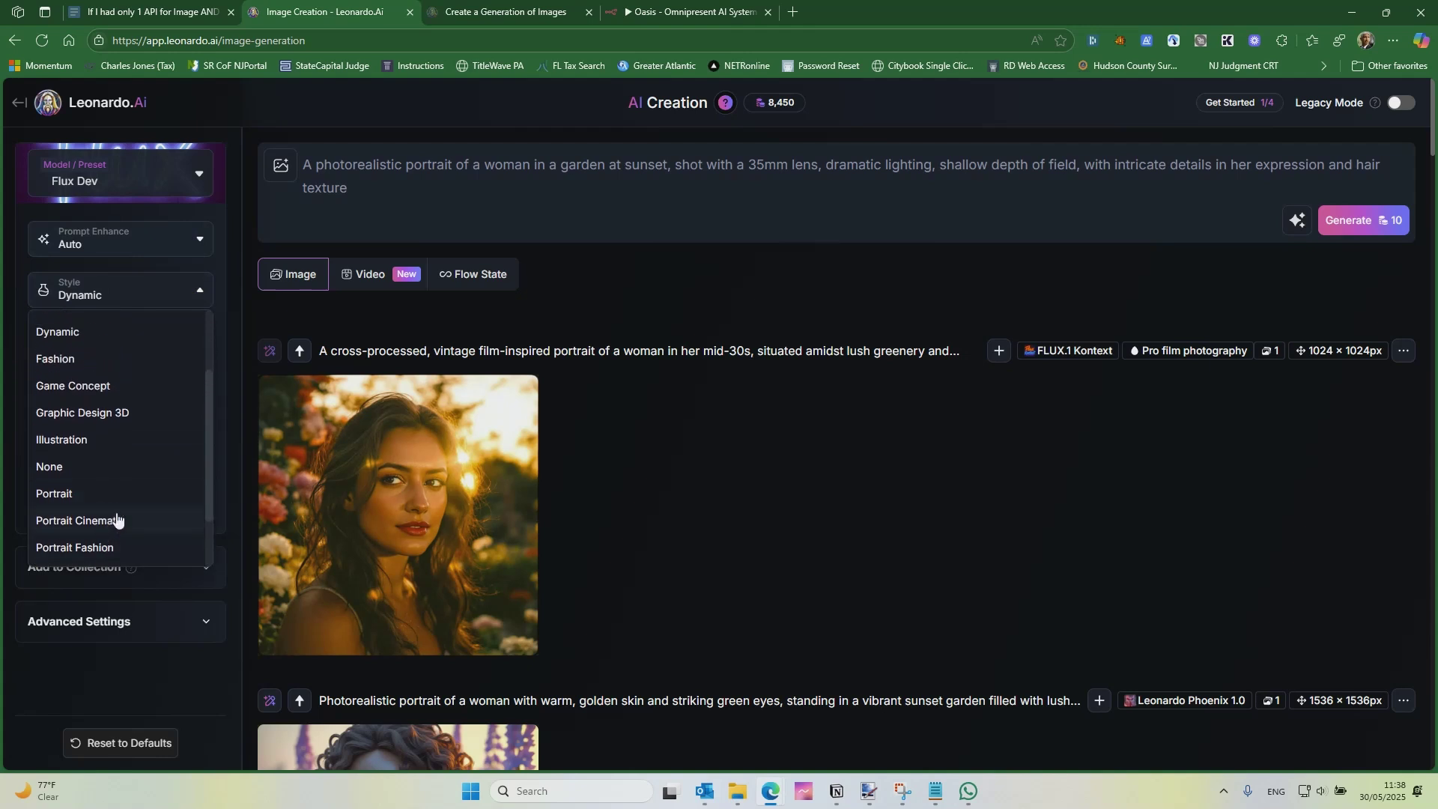
scroll(112, 461, "up", 2)
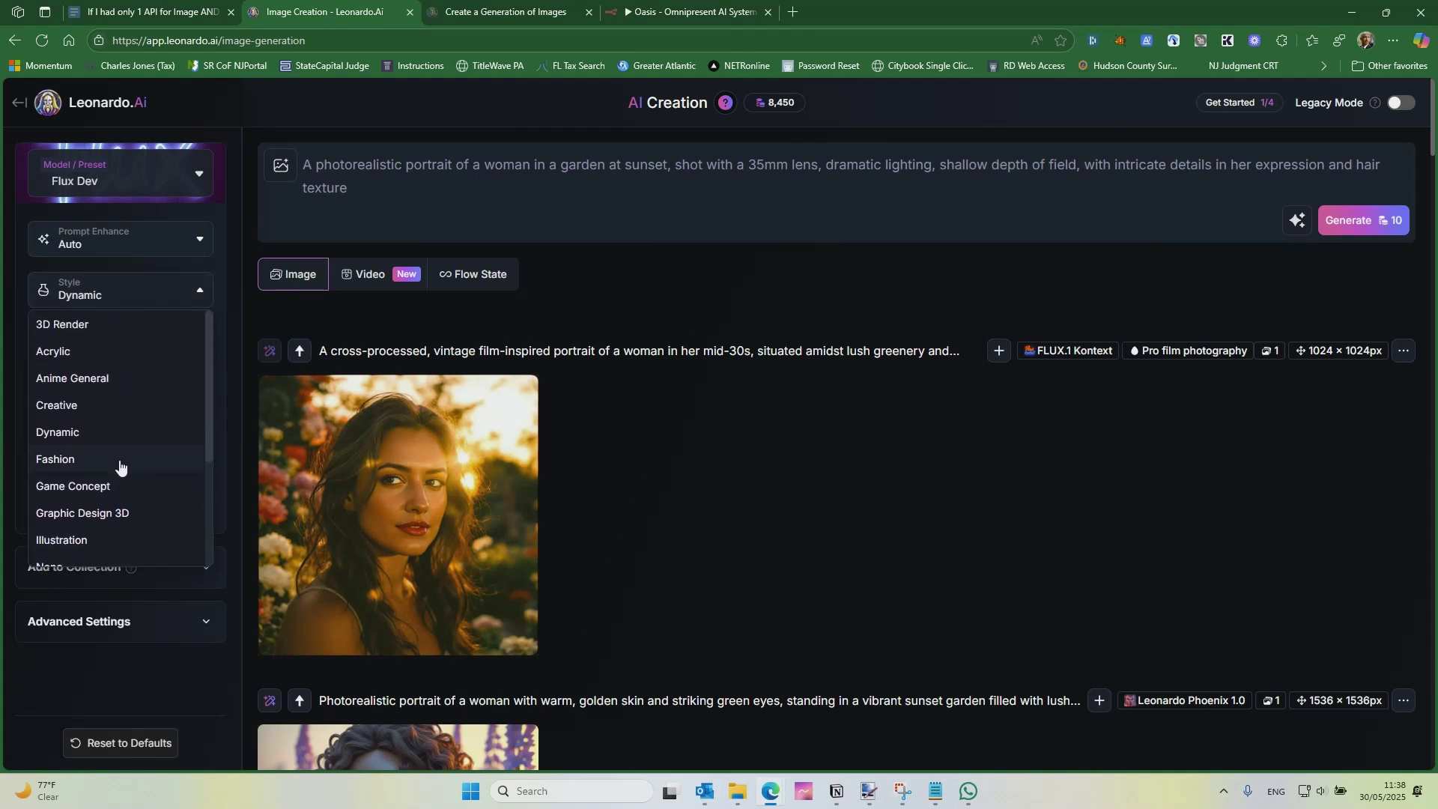
scroll(121, 467, "down", 1)
left_click(116, 478)
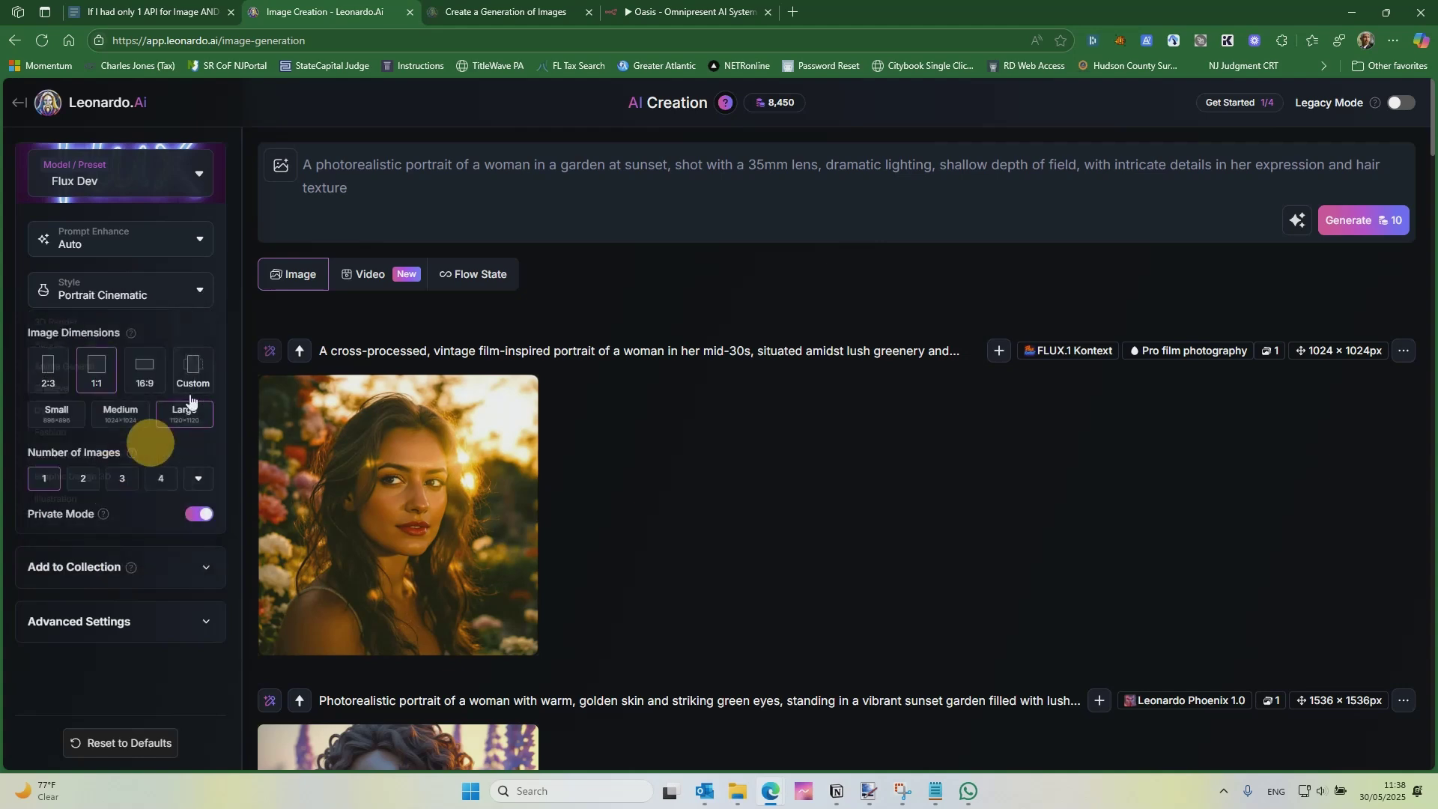
left_click(1347, 220)
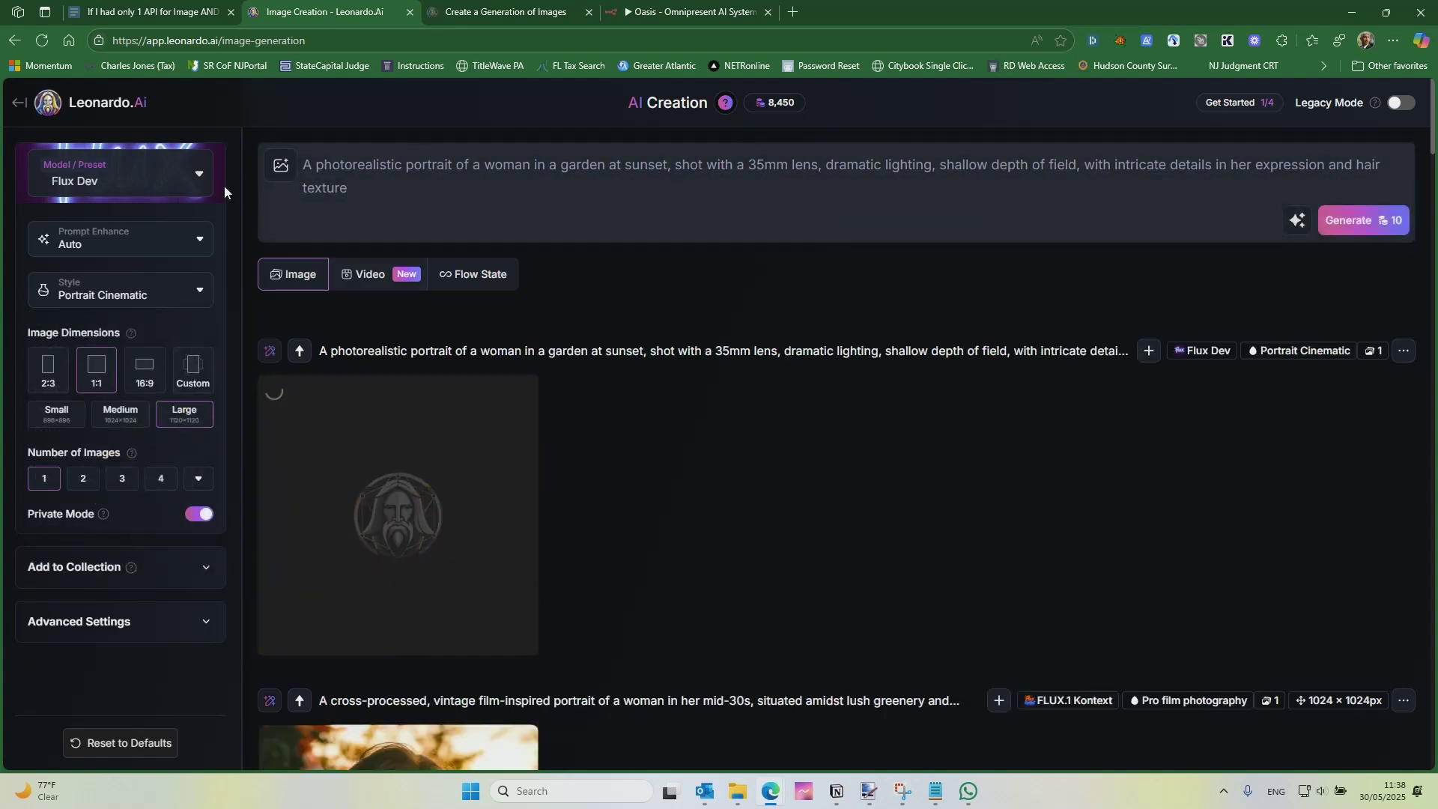
Step: Switch the model to Portrait Perfect
left_click(199, 175)
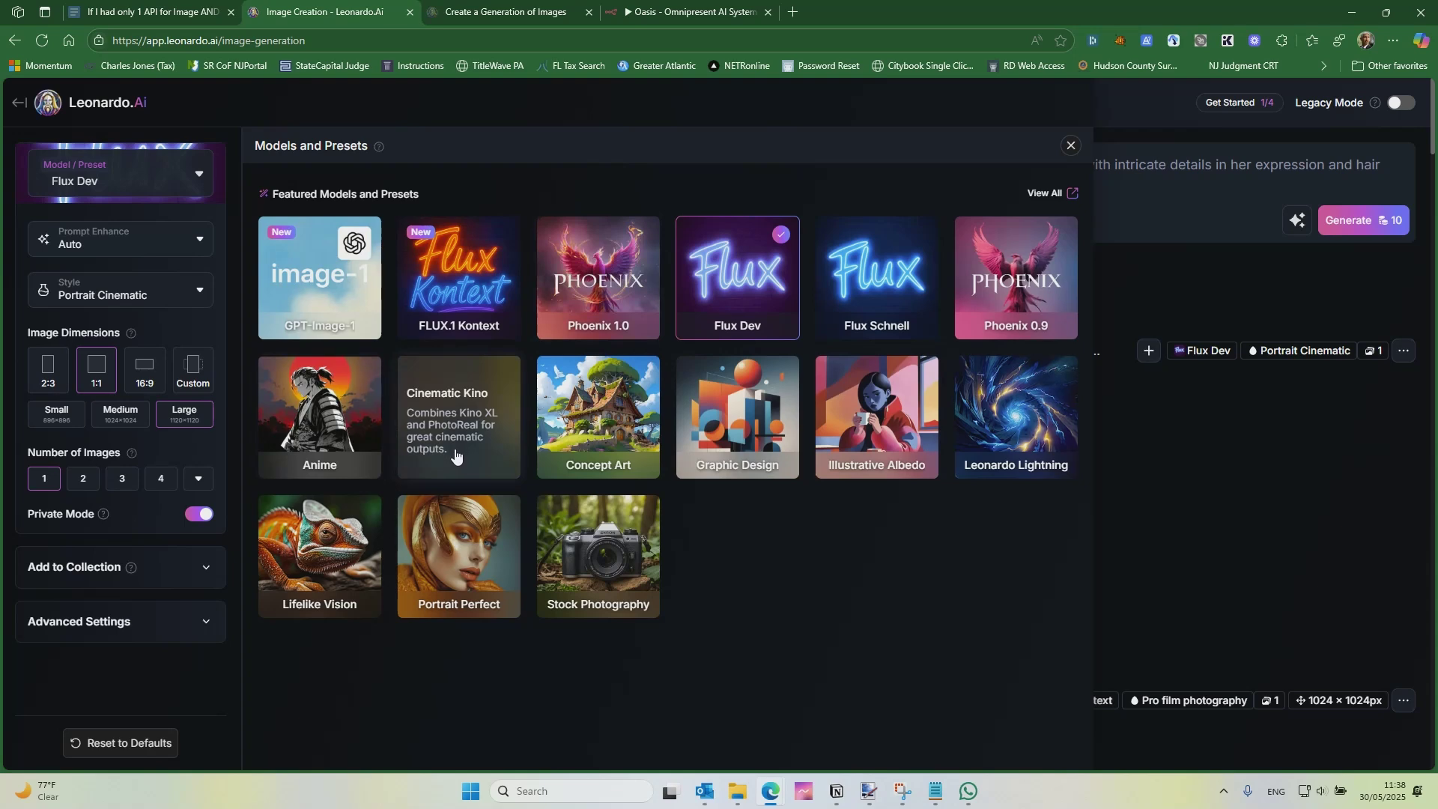
left_click(474, 585)
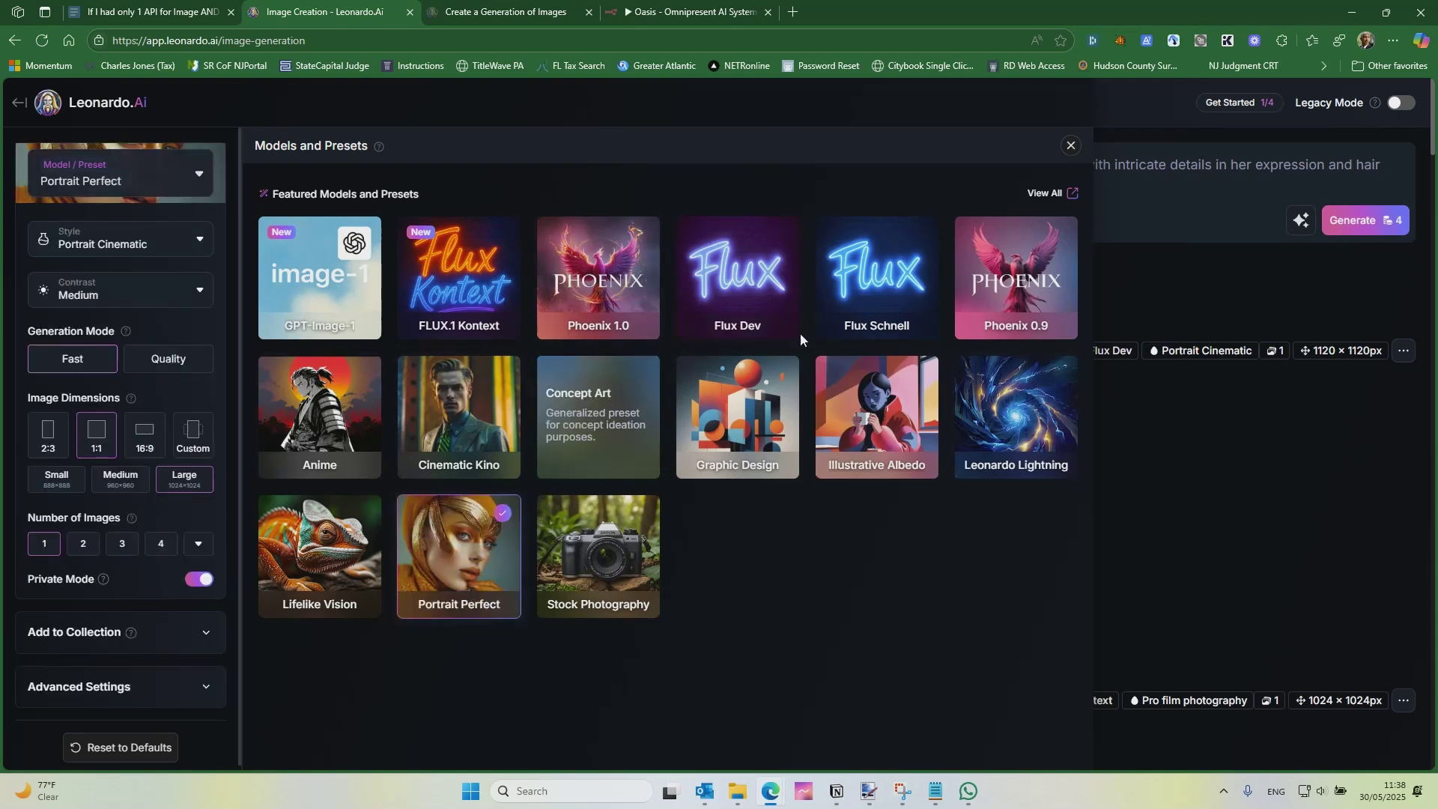
left_click(1207, 191)
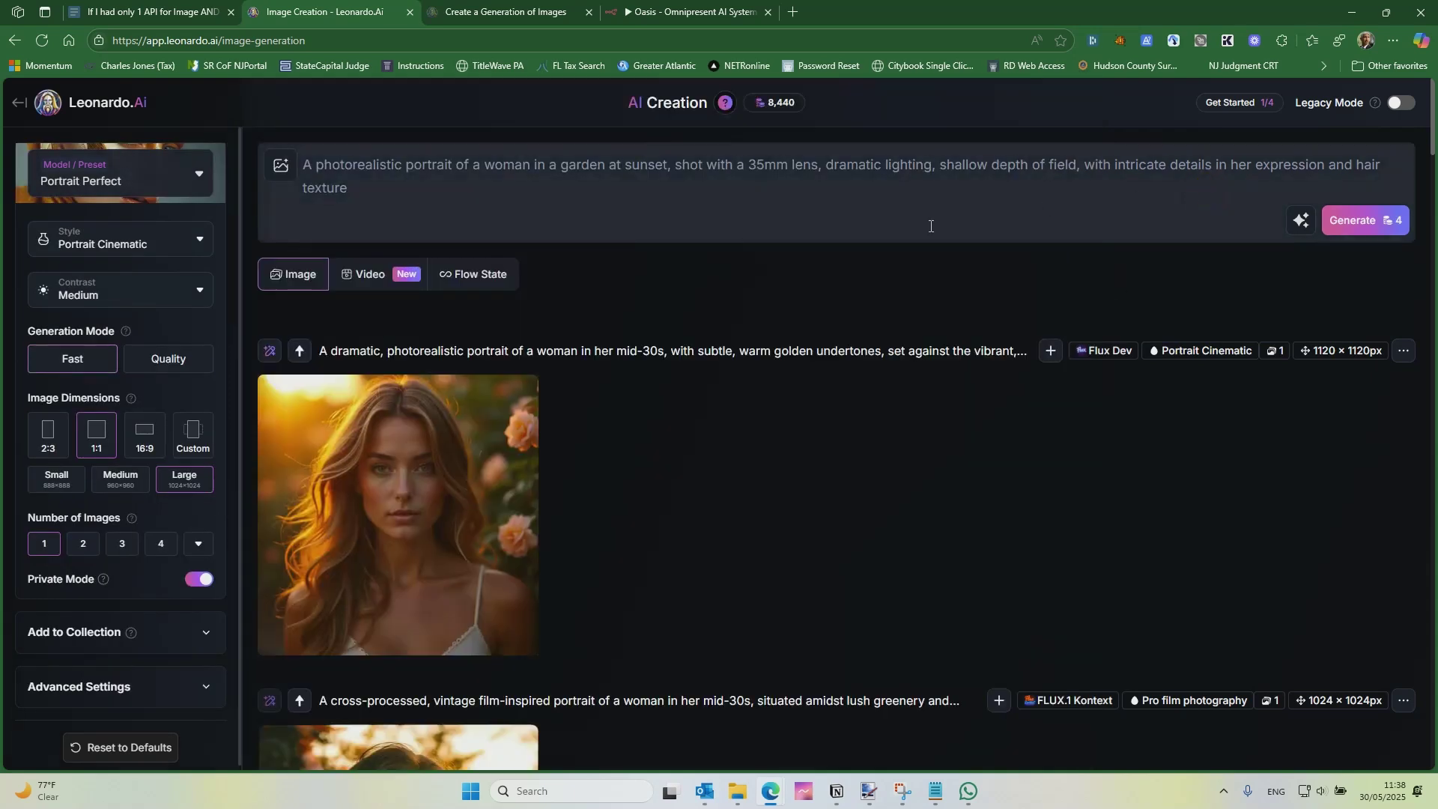
Step: Generate another garden portrait with the Portrait Perfect model
left_click(1381, 232)
scroll(757, 388, "down", 5)
scroll(756, 388, "down", 3)
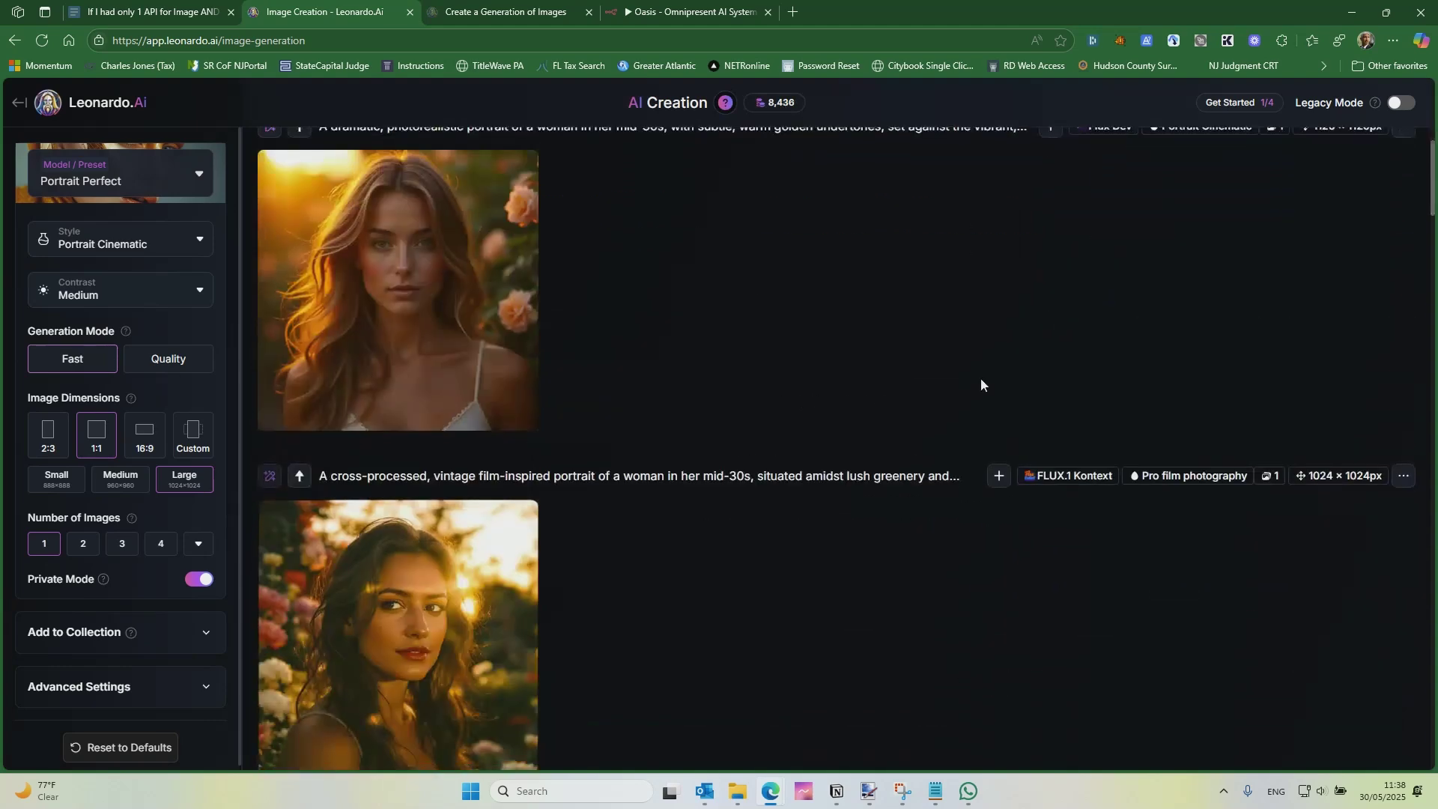
scroll(981, 376, "up", 2)
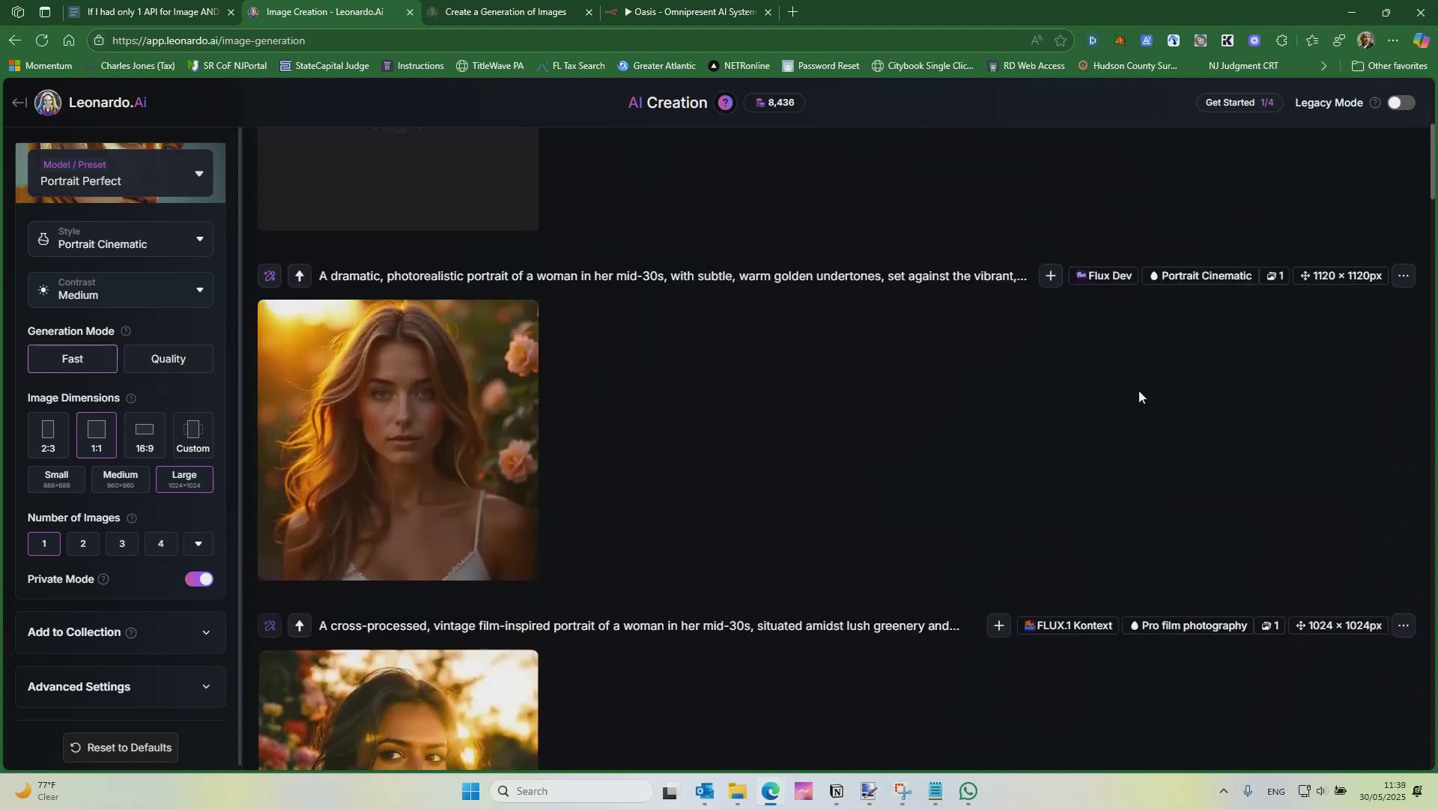
scroll(1087, 416, "up", 2)
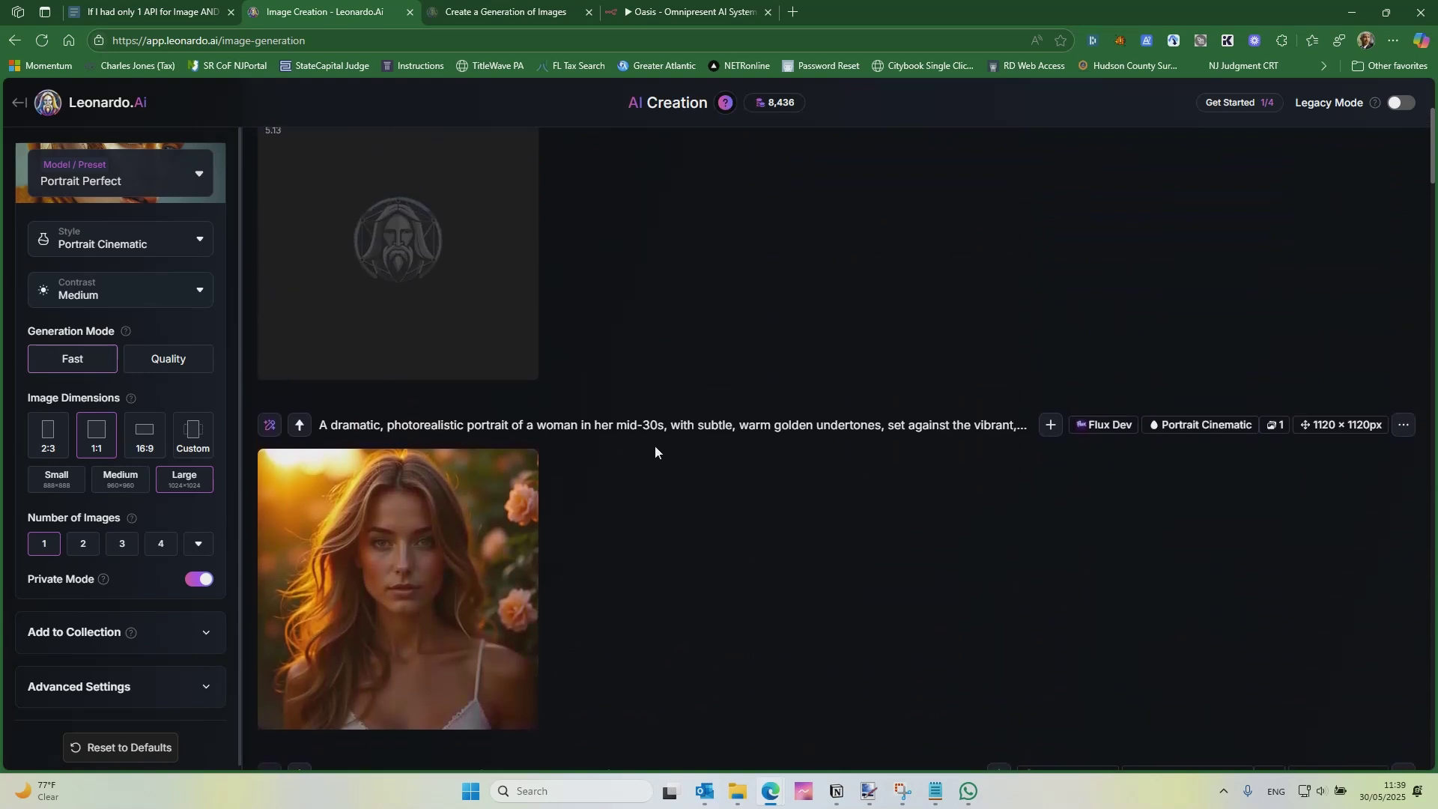
scroll(654, 446, "down", 1)
scroll(605, 466, "down", 1)
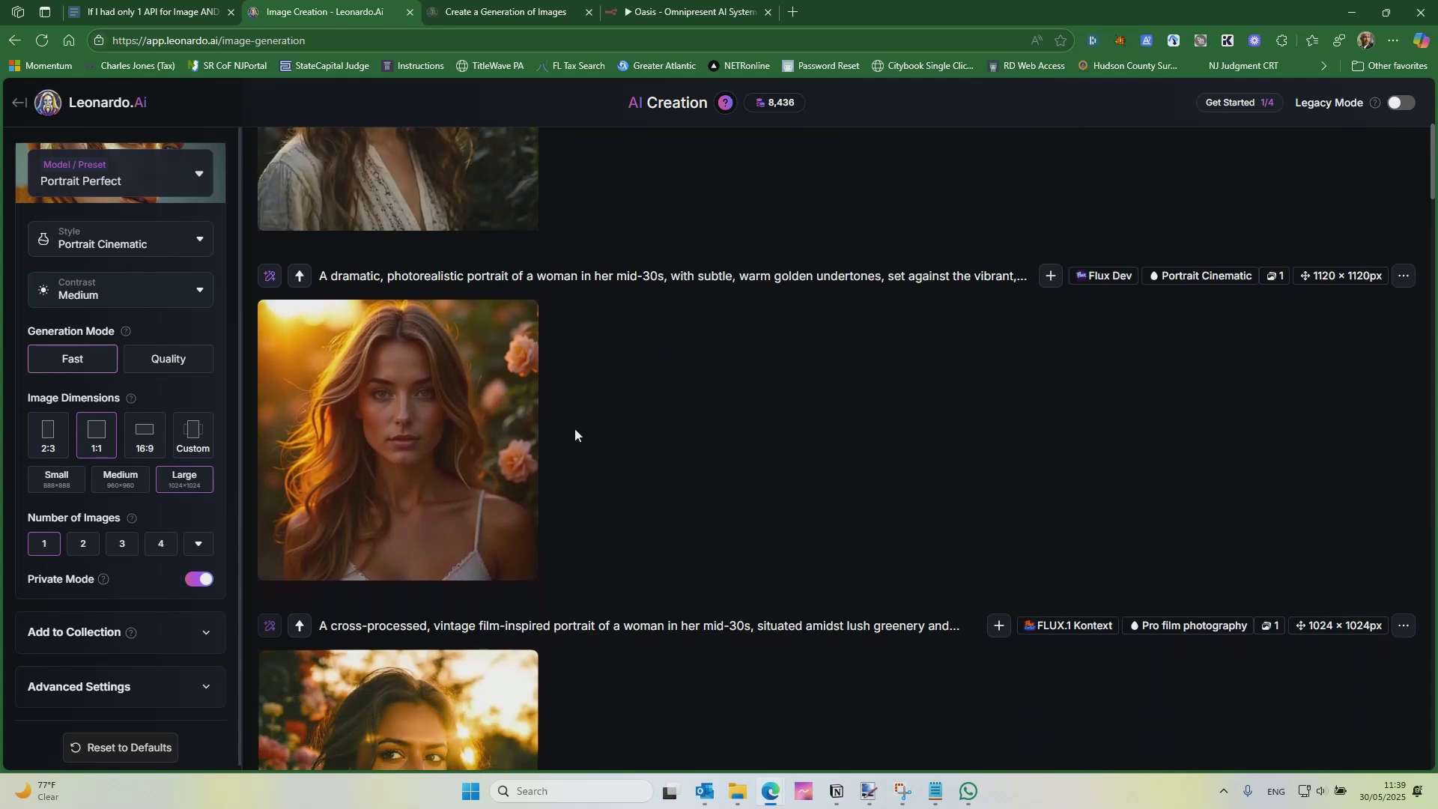
Step: View the new Flux Dev portrait and the FLUX.1 Kontext garden portrait at full size
left_click(420, 450)
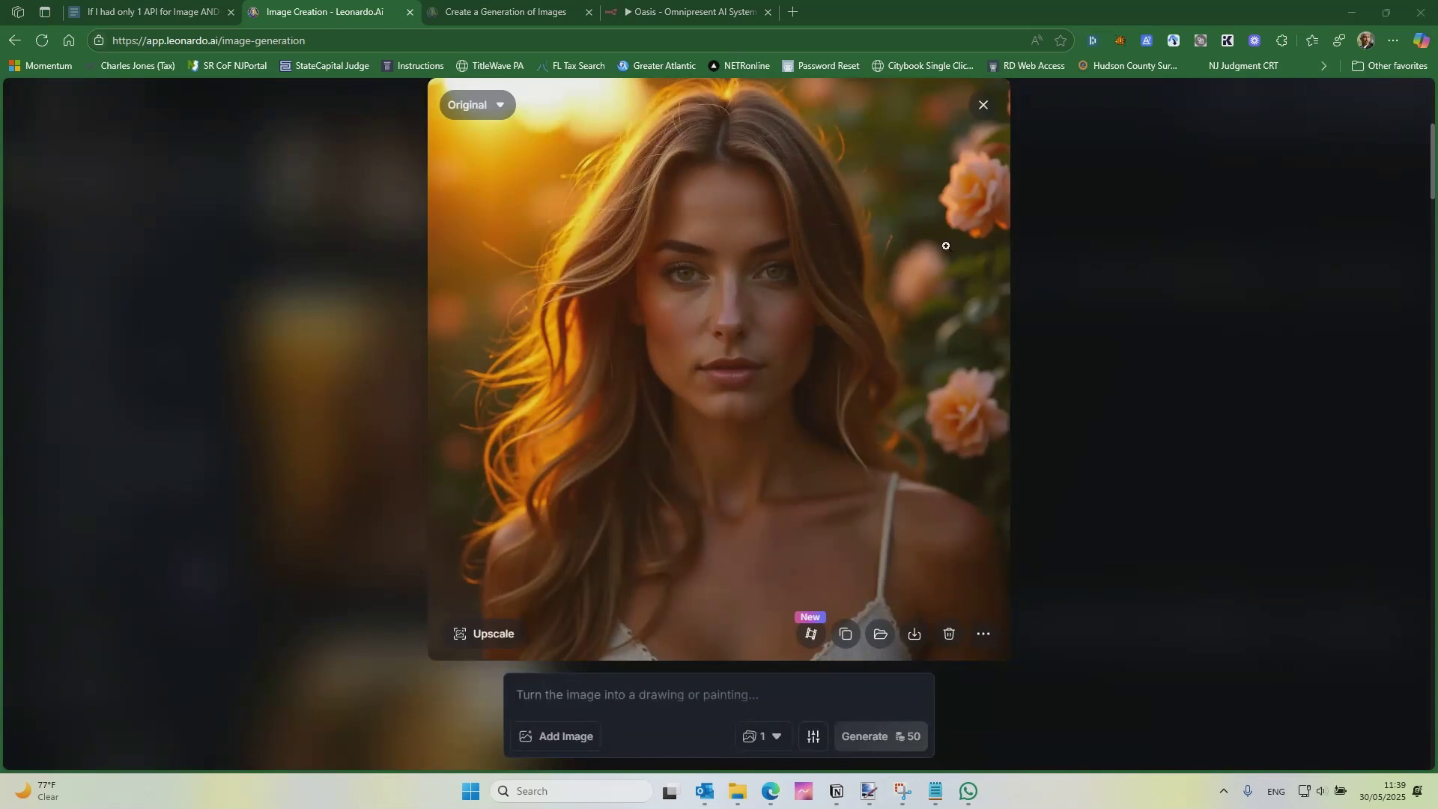
left_click(389, 331)
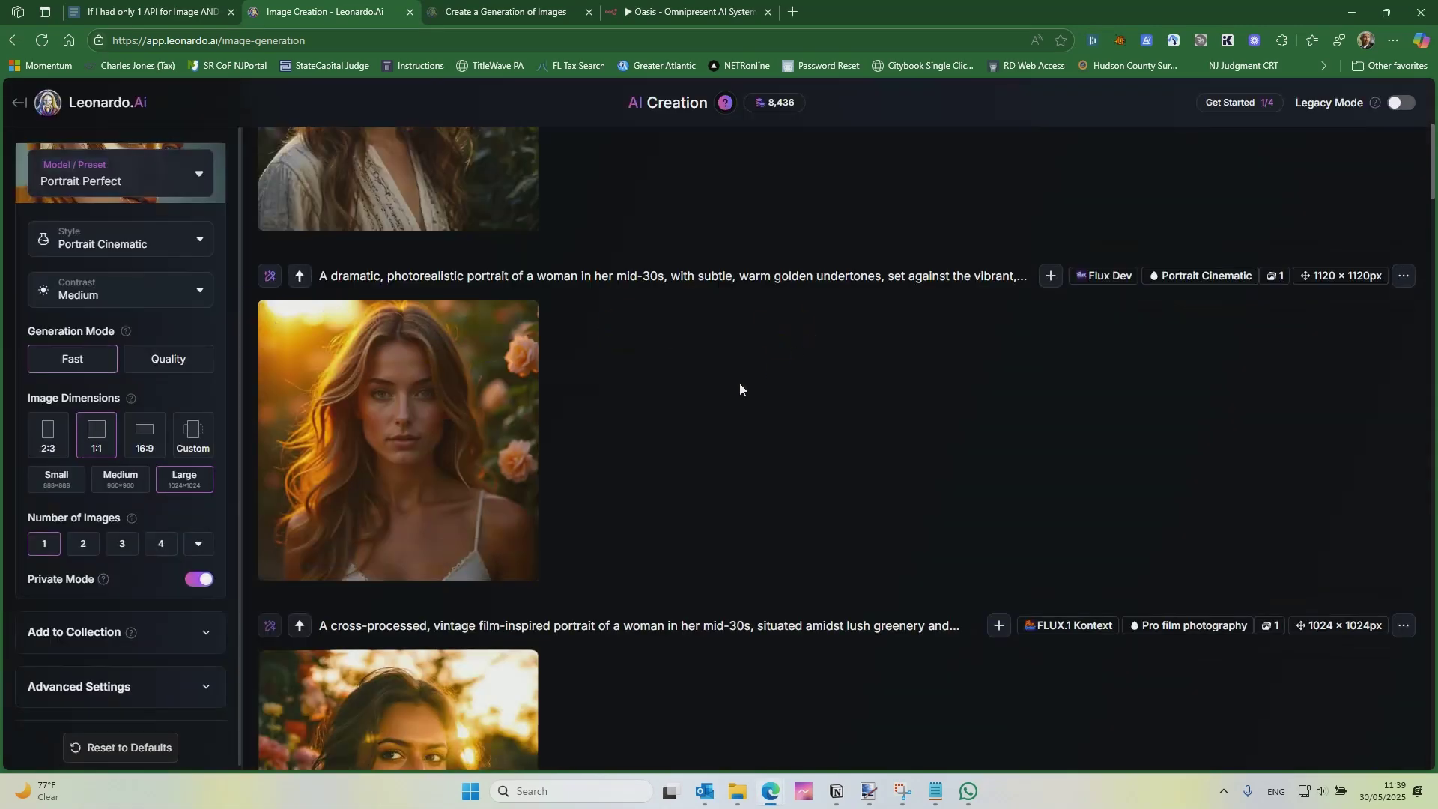
scroll(730, 388, "down", 3)
left_click(439, 543)
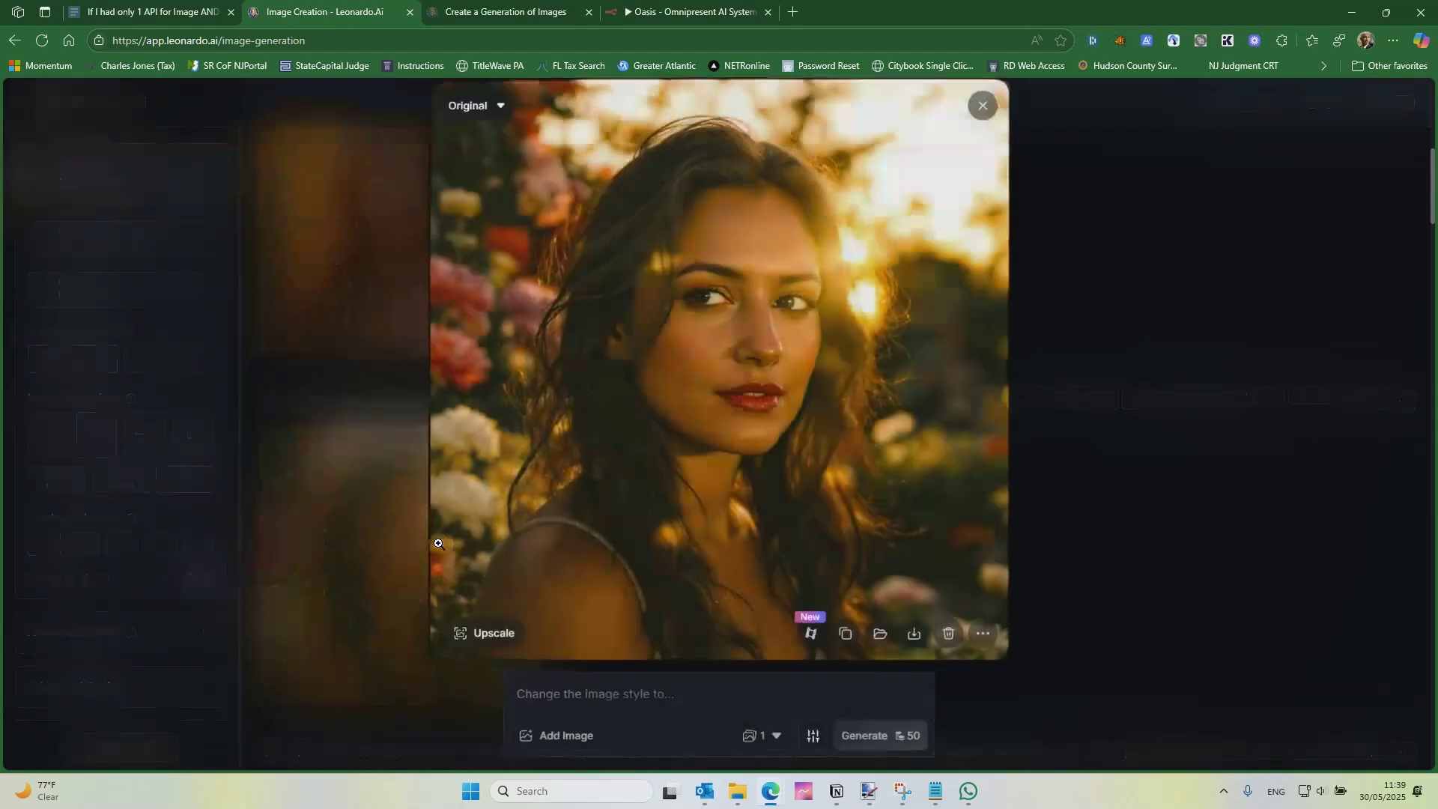
left_click(304, 379)
Step: View the garden portrait at full size, then choose GPT-Image-1 as the model
scroll(804, 389, "up", 3)
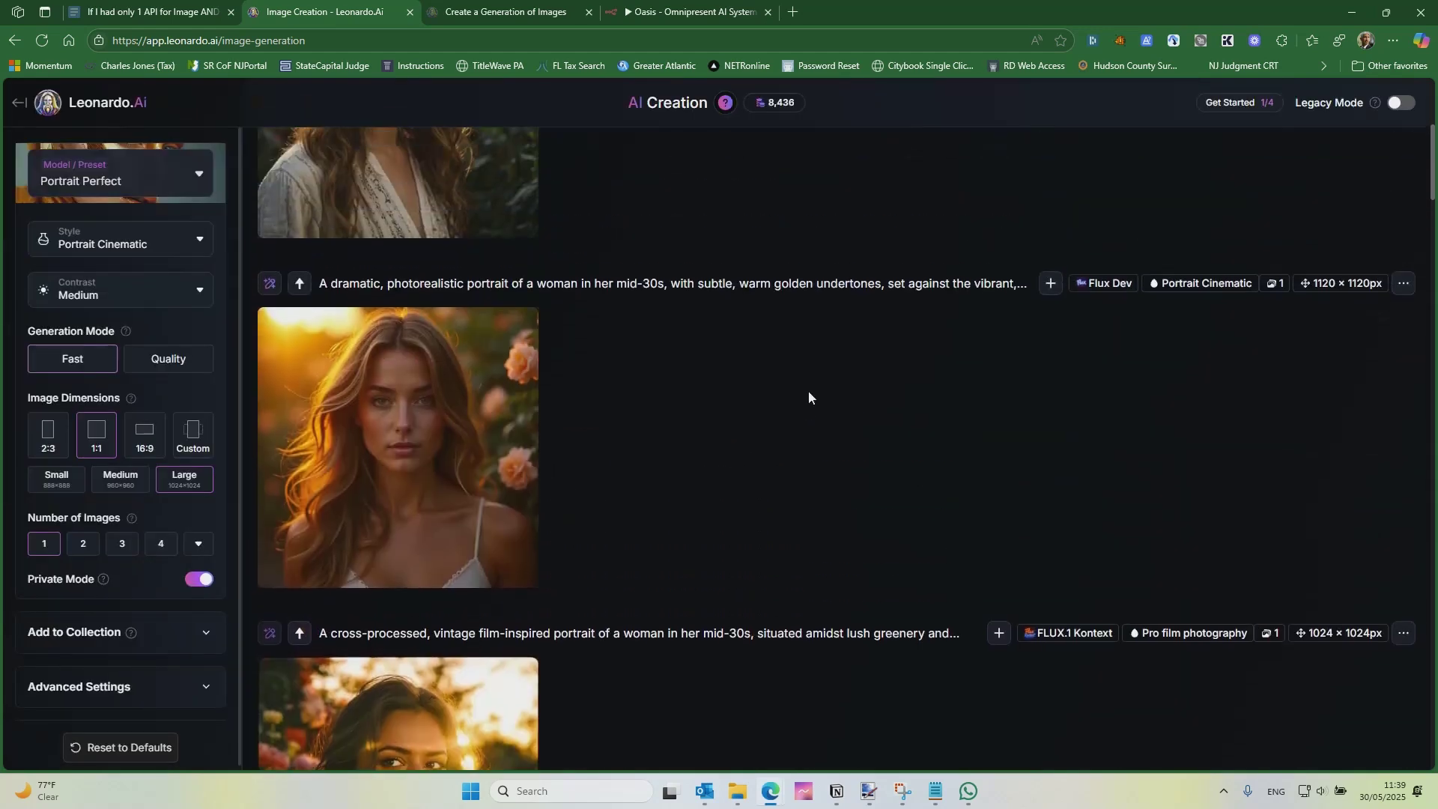
scroll(808, 386, "up", 1)
scroll(813, 382, "down", 1)
scroll(820, 396, "up", 3)
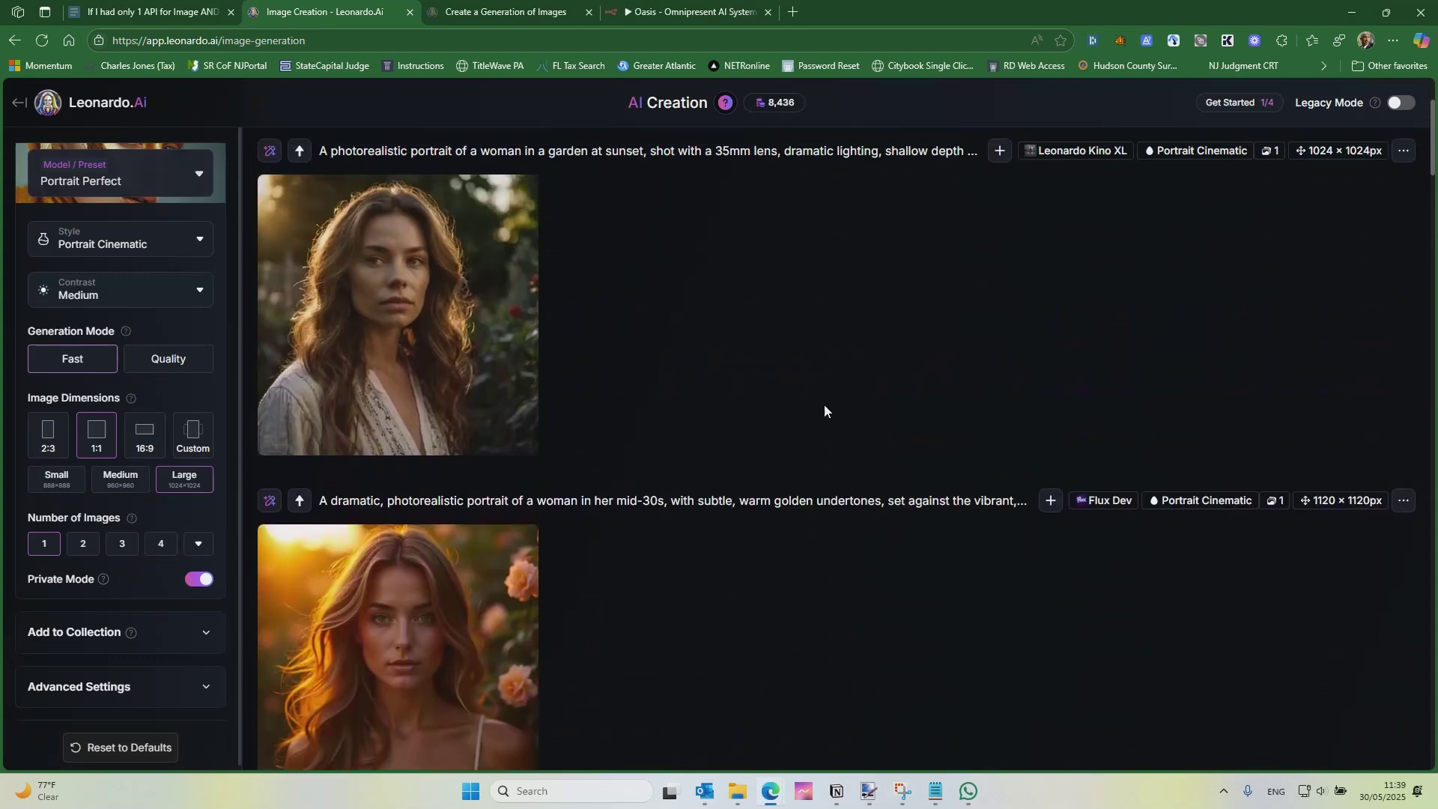
scroll(824, 411, "down", 4)
scroll(828, 471, "up", 6)
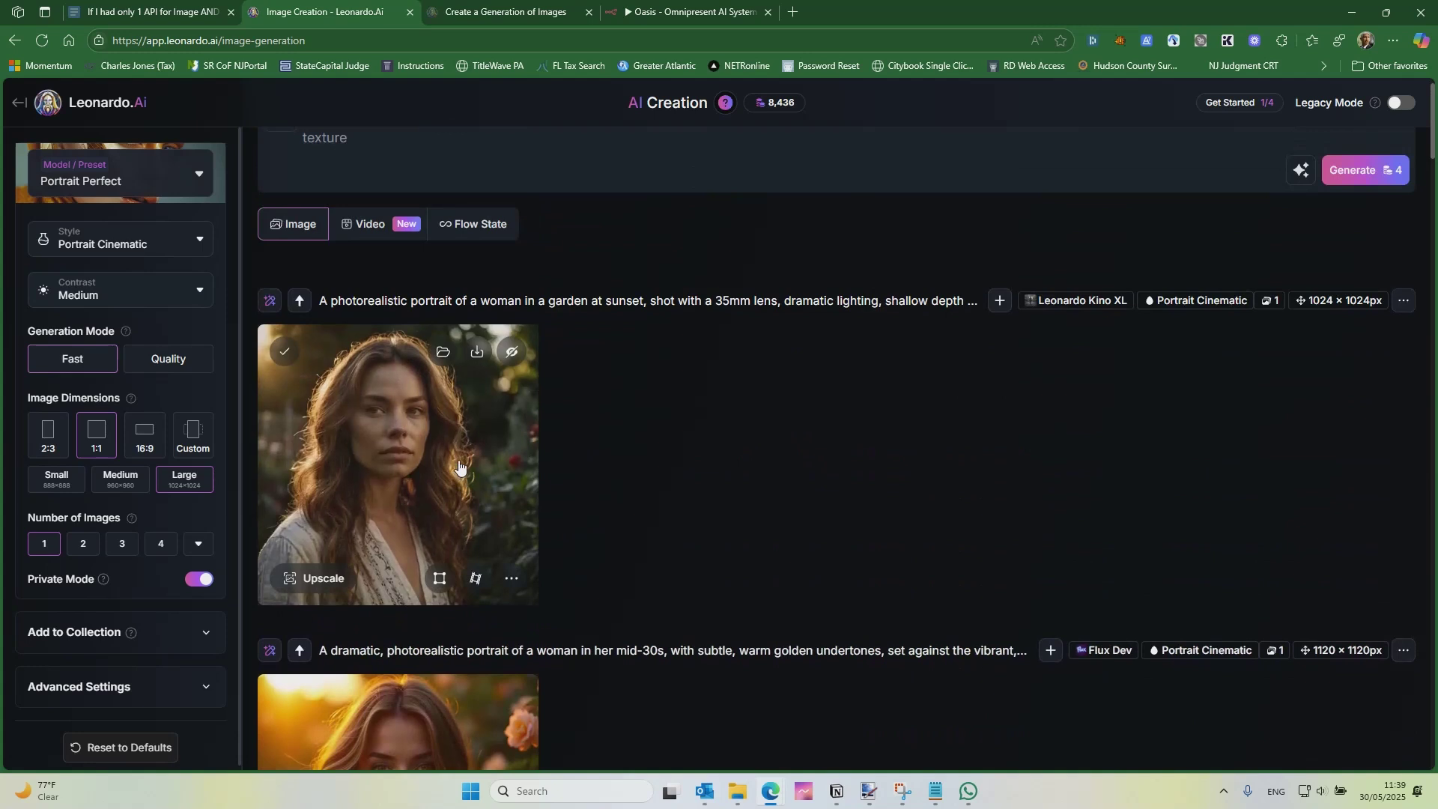
scroll(461, 466, "up", 1)
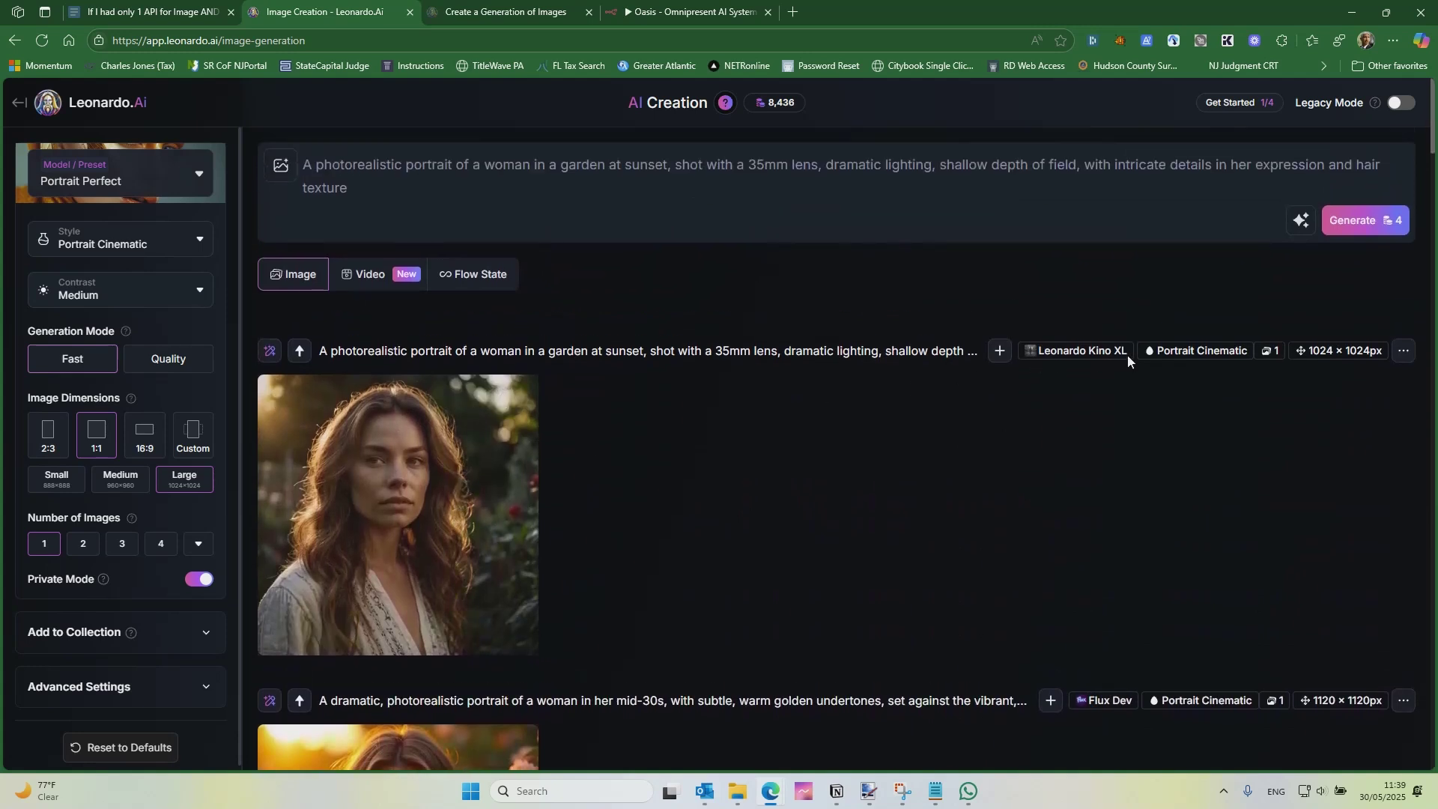
left_click(426, 491)
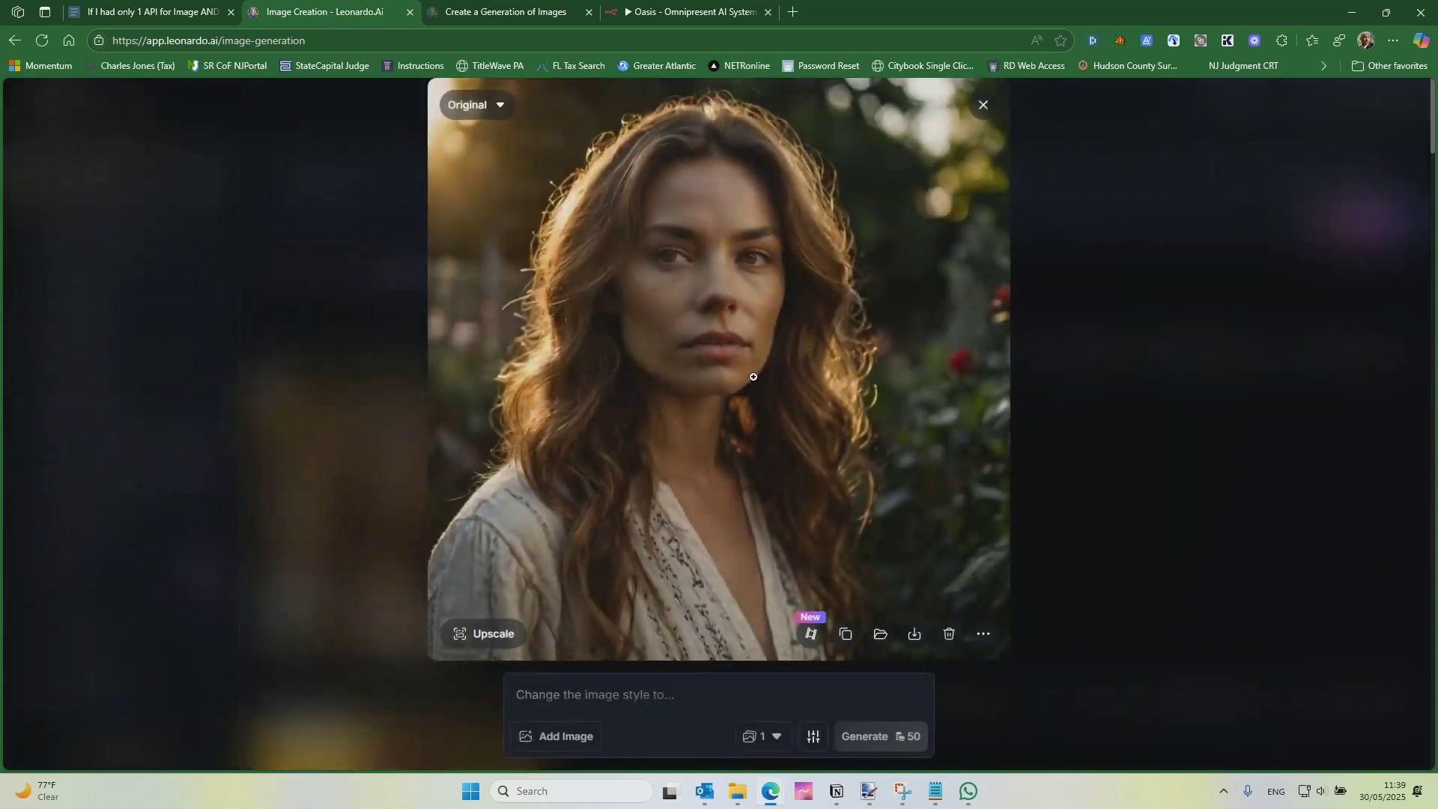
left_click(332, 345)
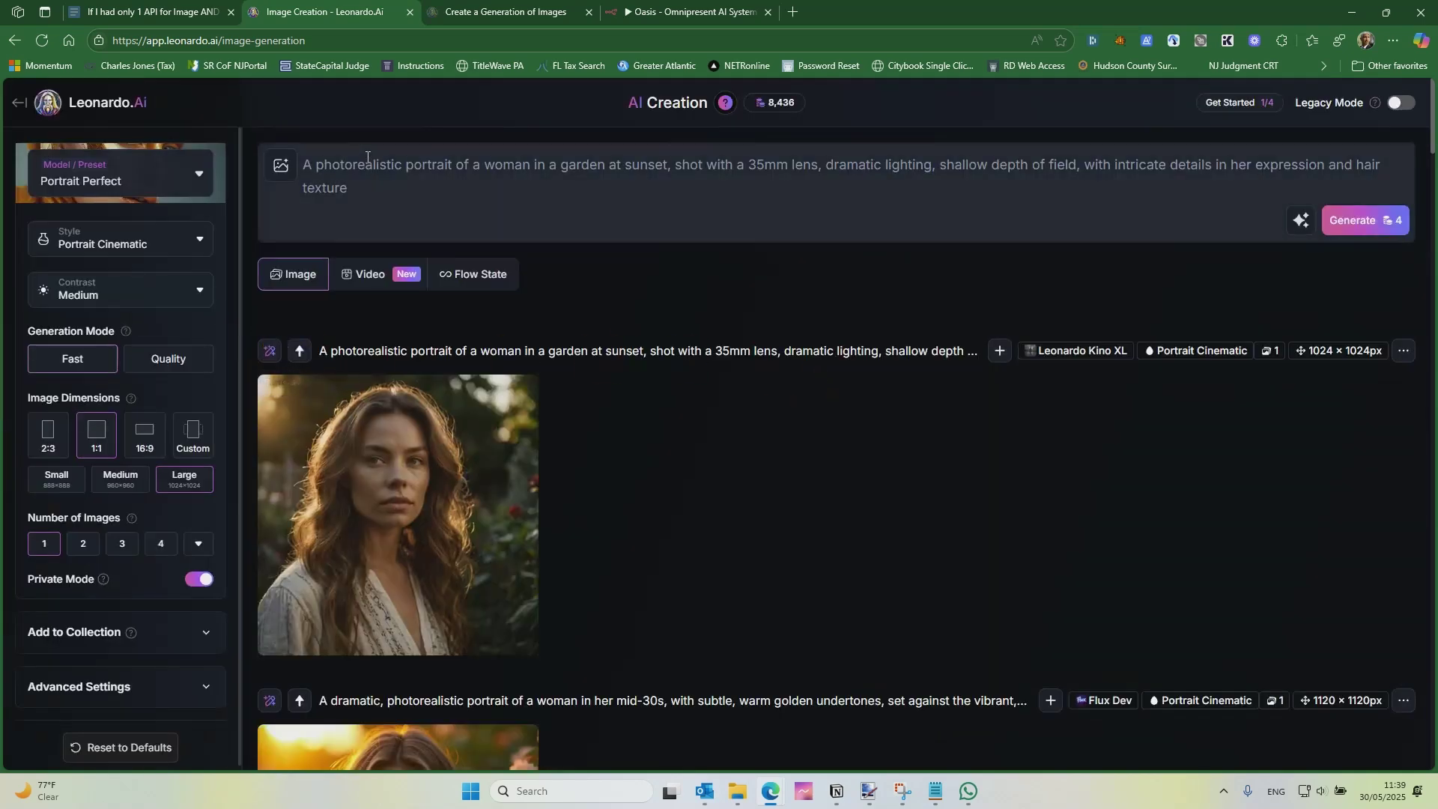
left_click(117, 189)
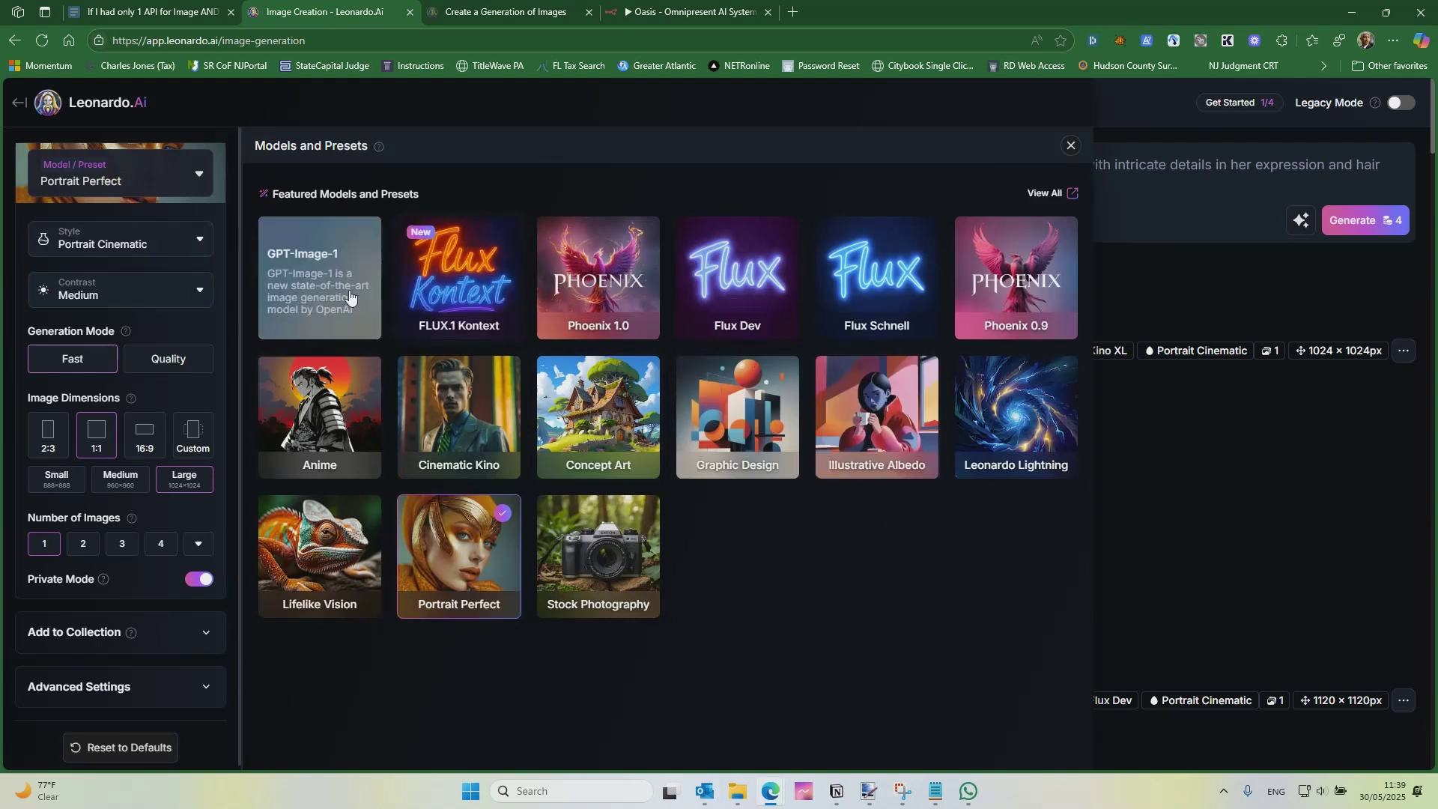
left_click(319, 278)
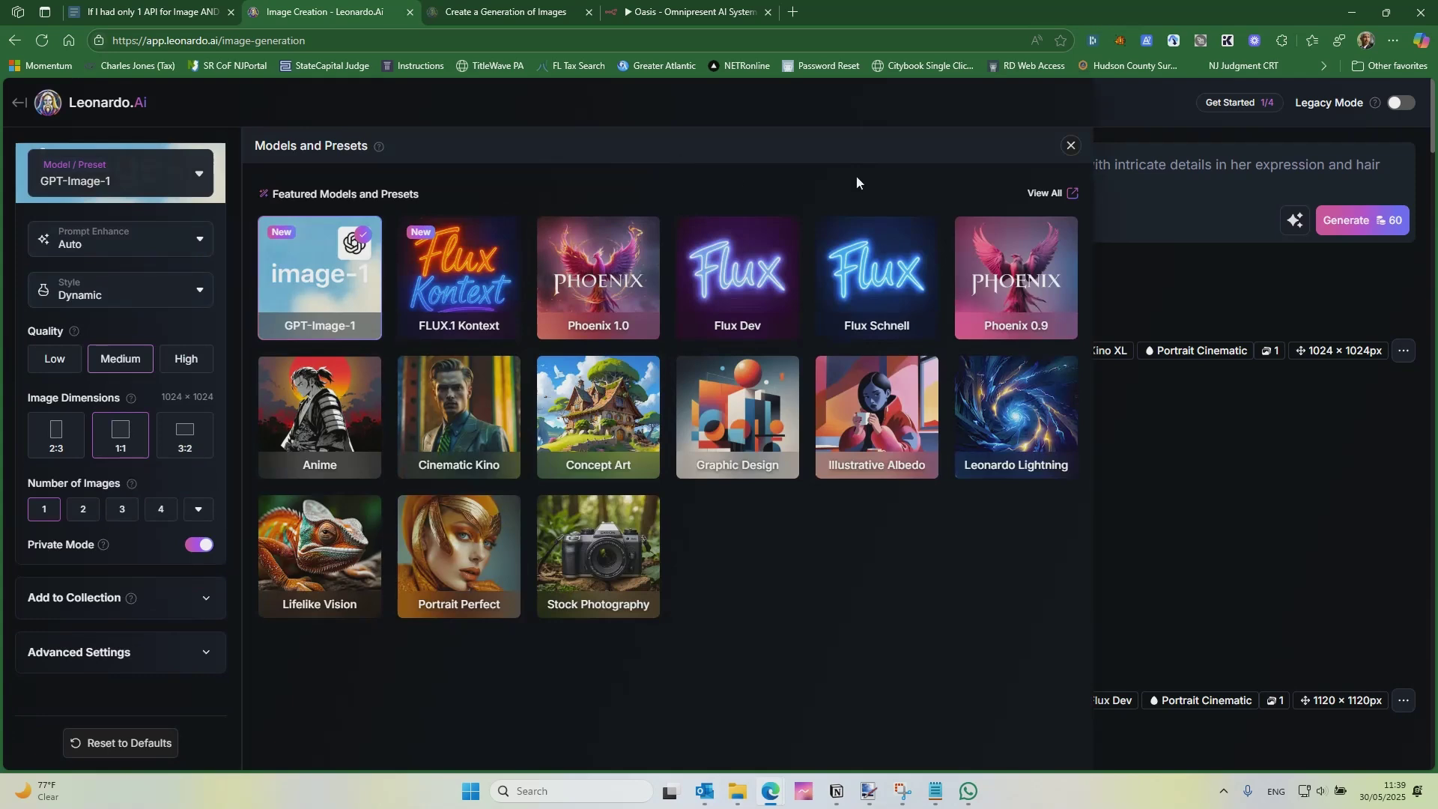
Step: Replace the garden prompt with 'A marketing image for "AI with Apex" The premiere AI Development Agency'
left_click(1071, 146)
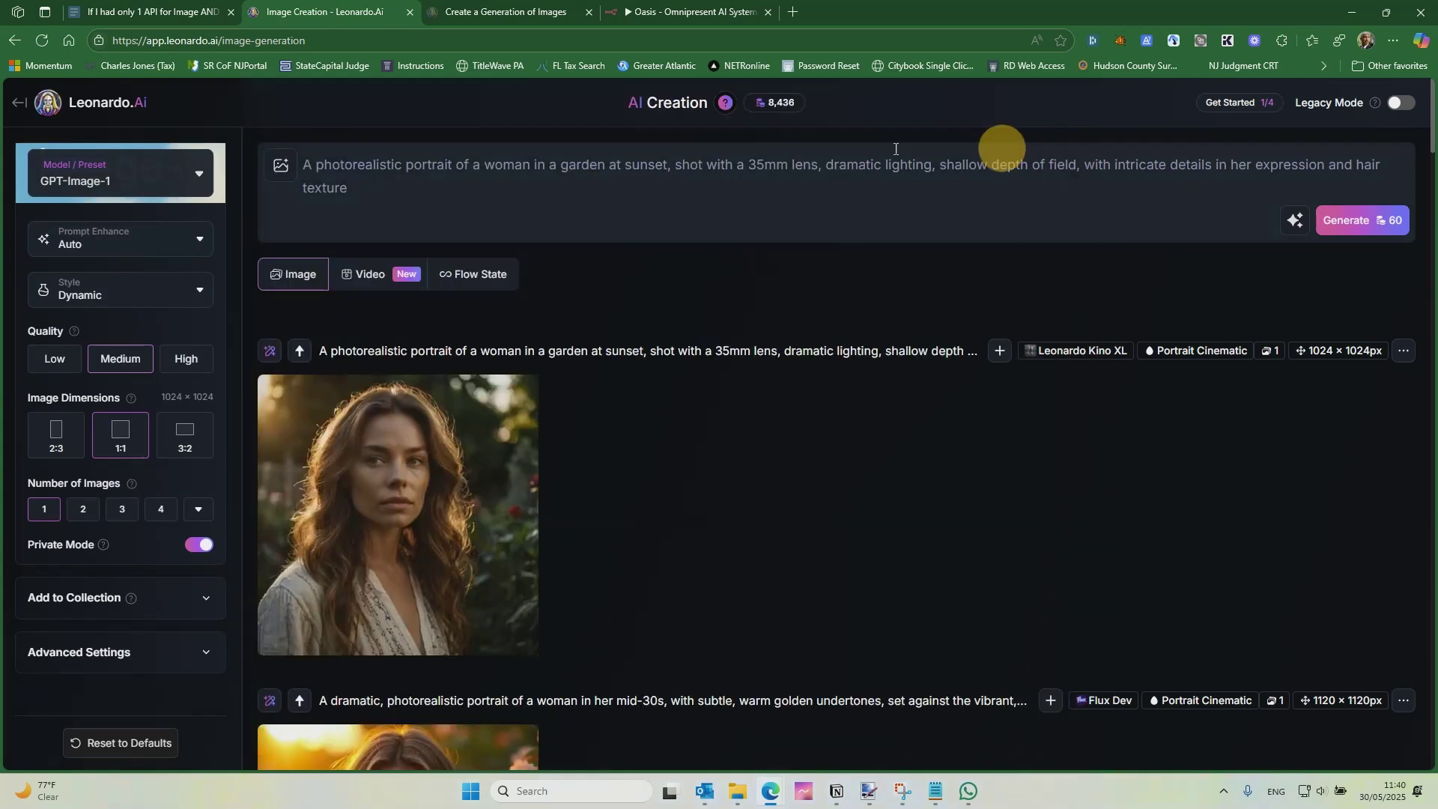
triple_click(445, 191)
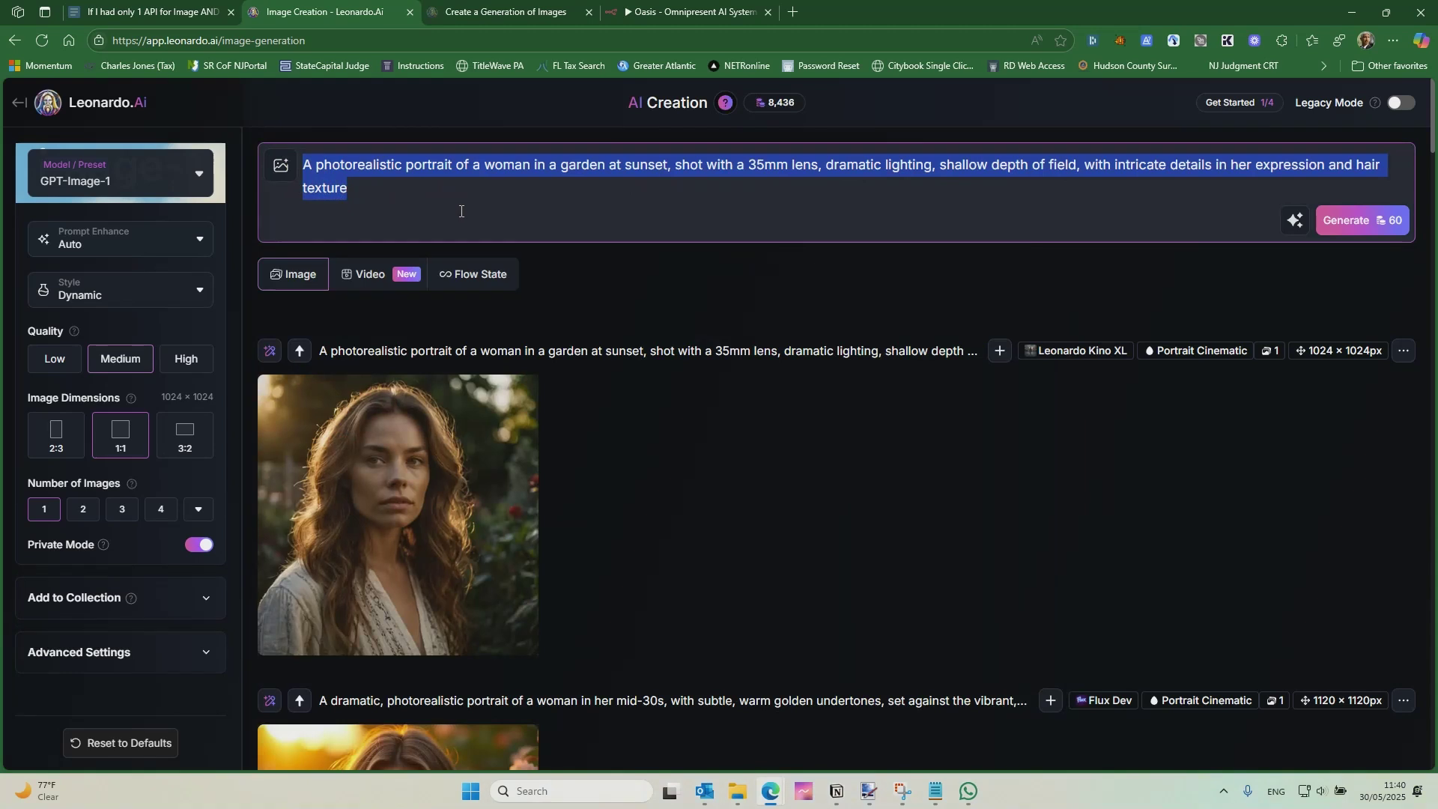
type("A marketin")
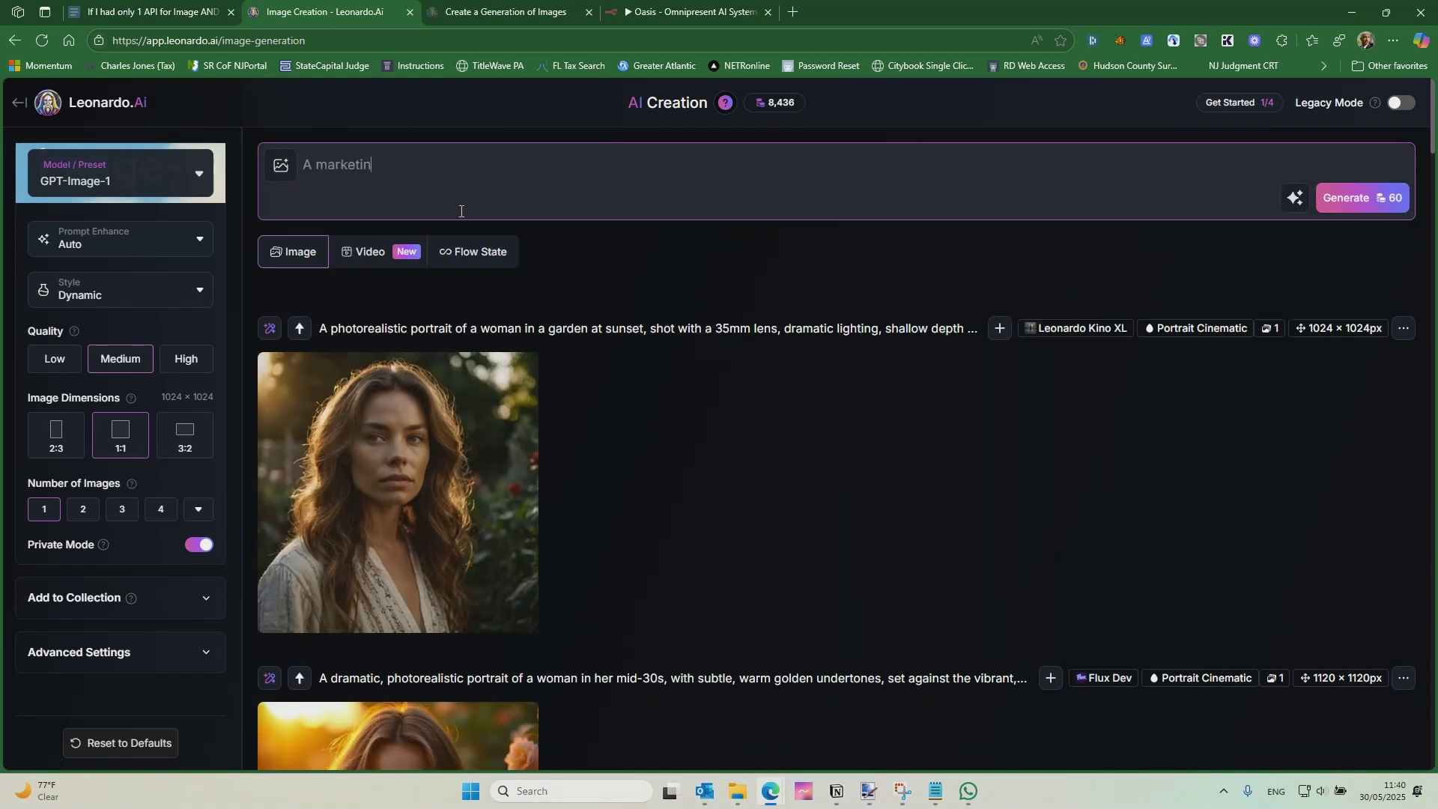
type("g image for \"AI with ")
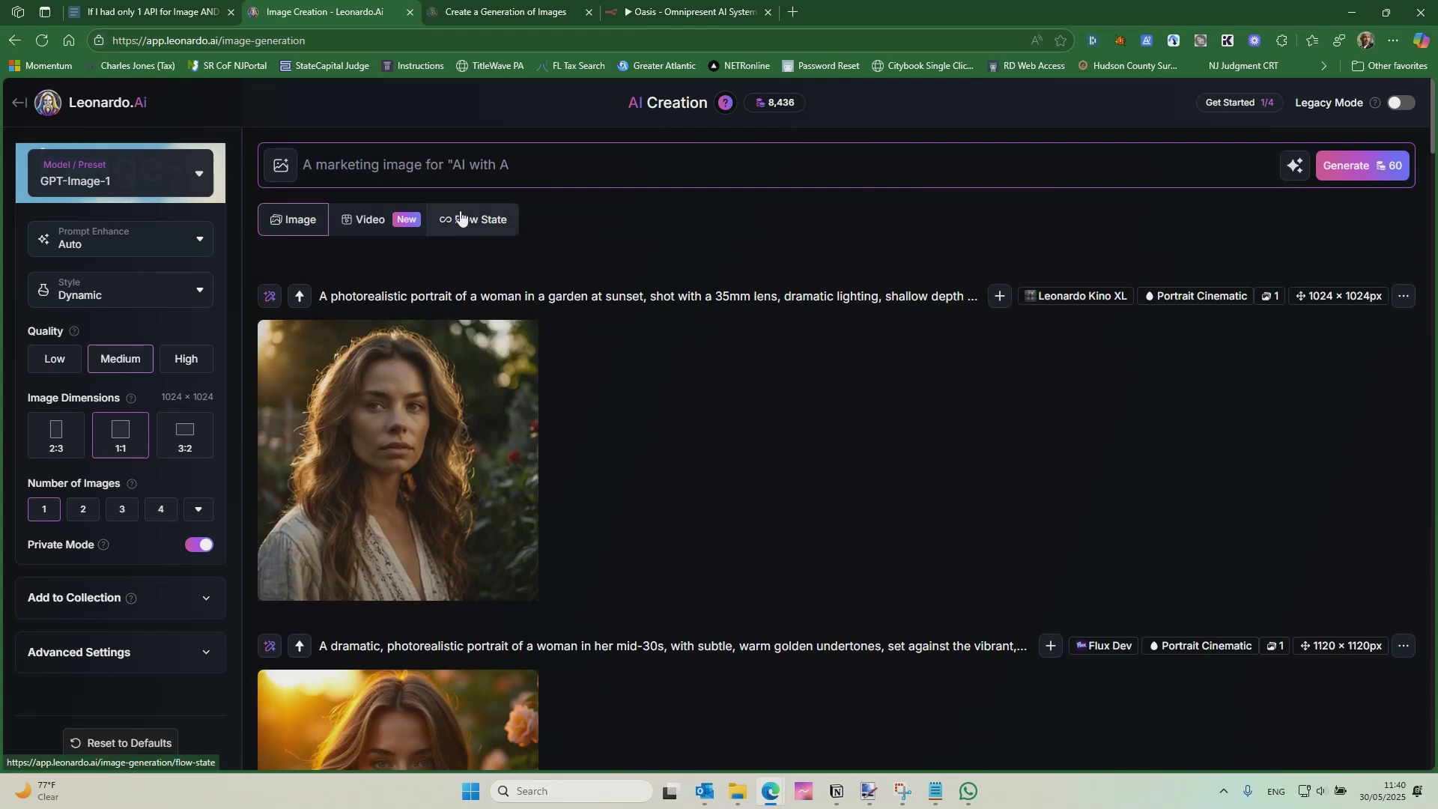
type("Apex\" The premiere AI Development Agency")
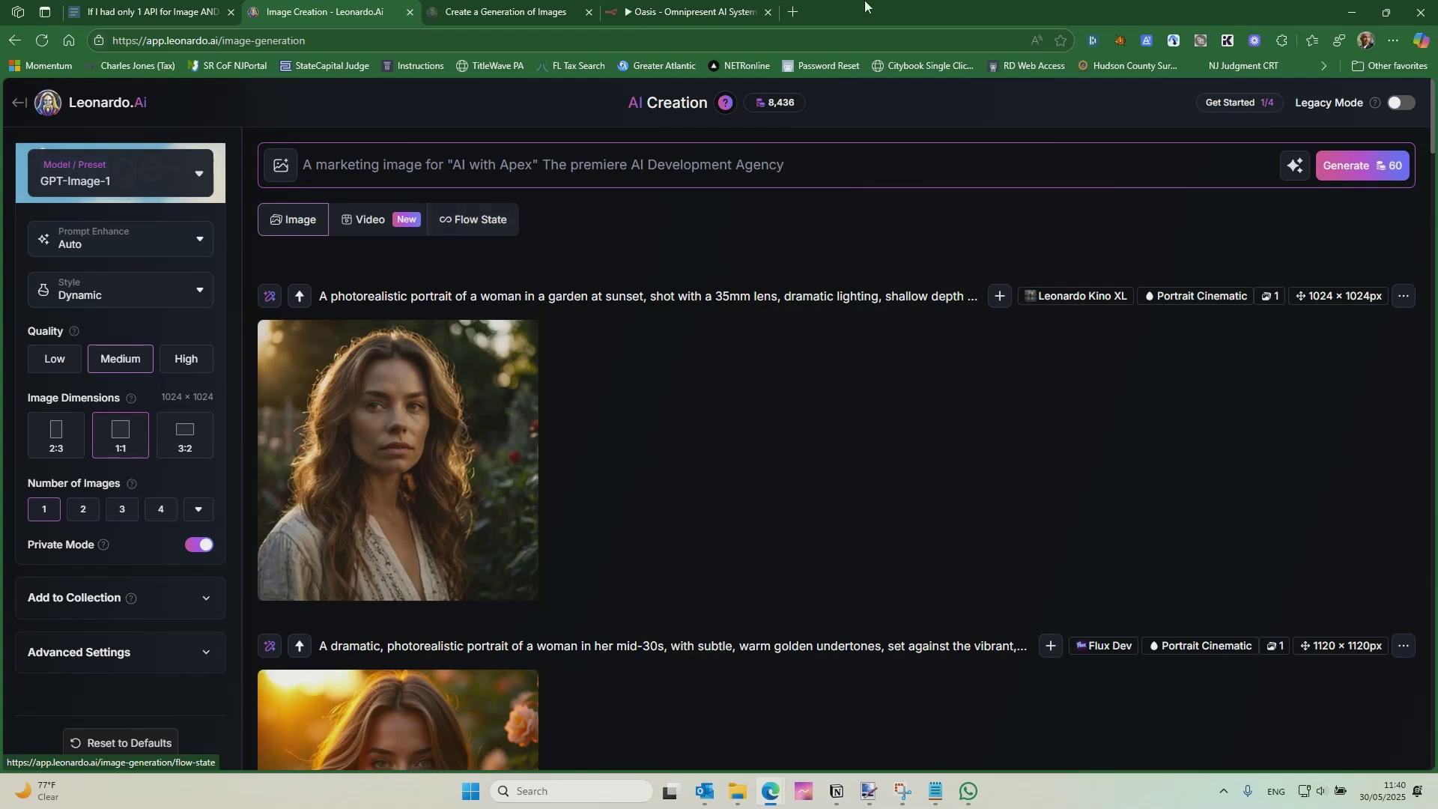
Step: Generate the AI with Apex marketing image with GPT Image 1 for 60 tokens
left_click(1367, 170)
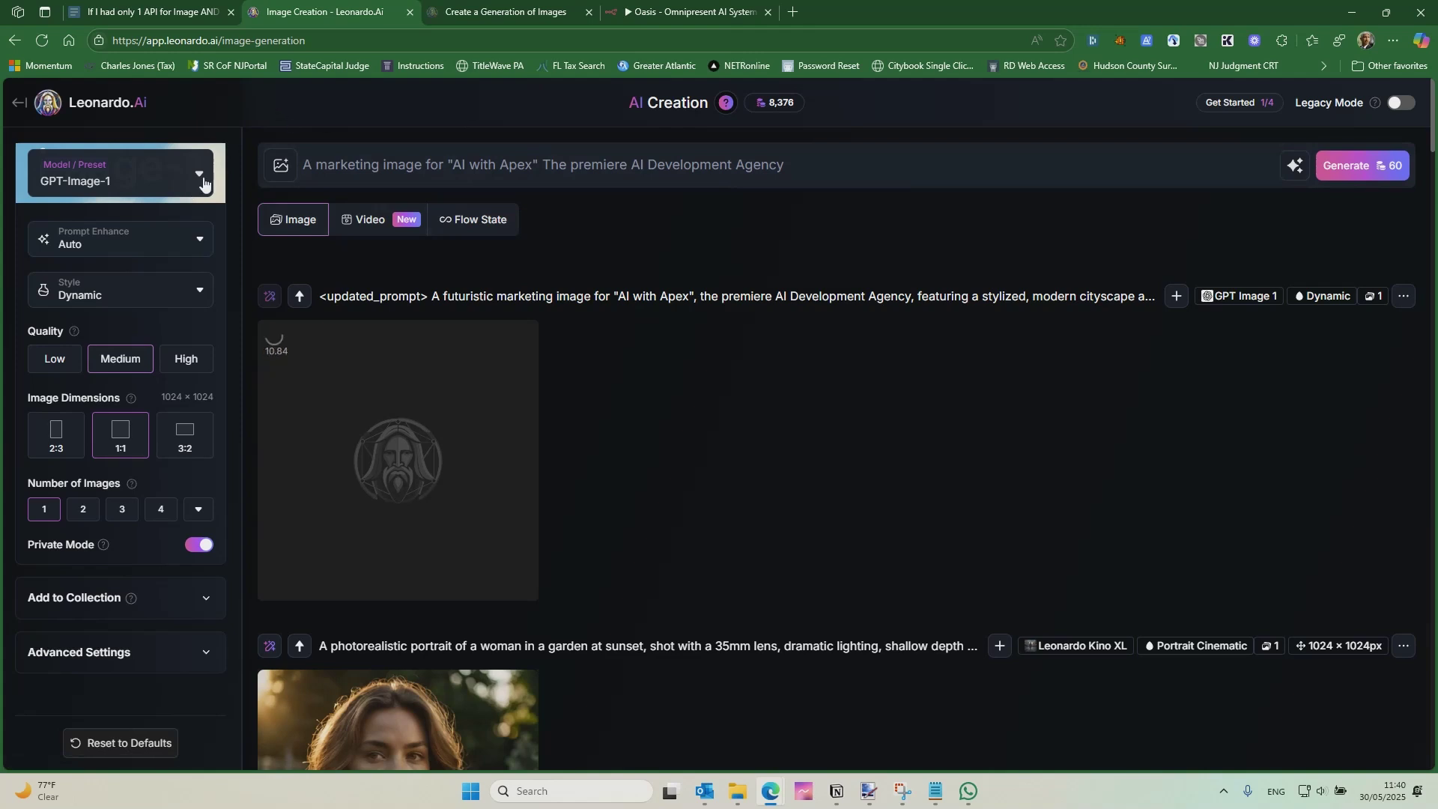
Step: Return to Leonardo.Ai home, read the Upload init image API reference, then go to n8n
left_click(18, 103)
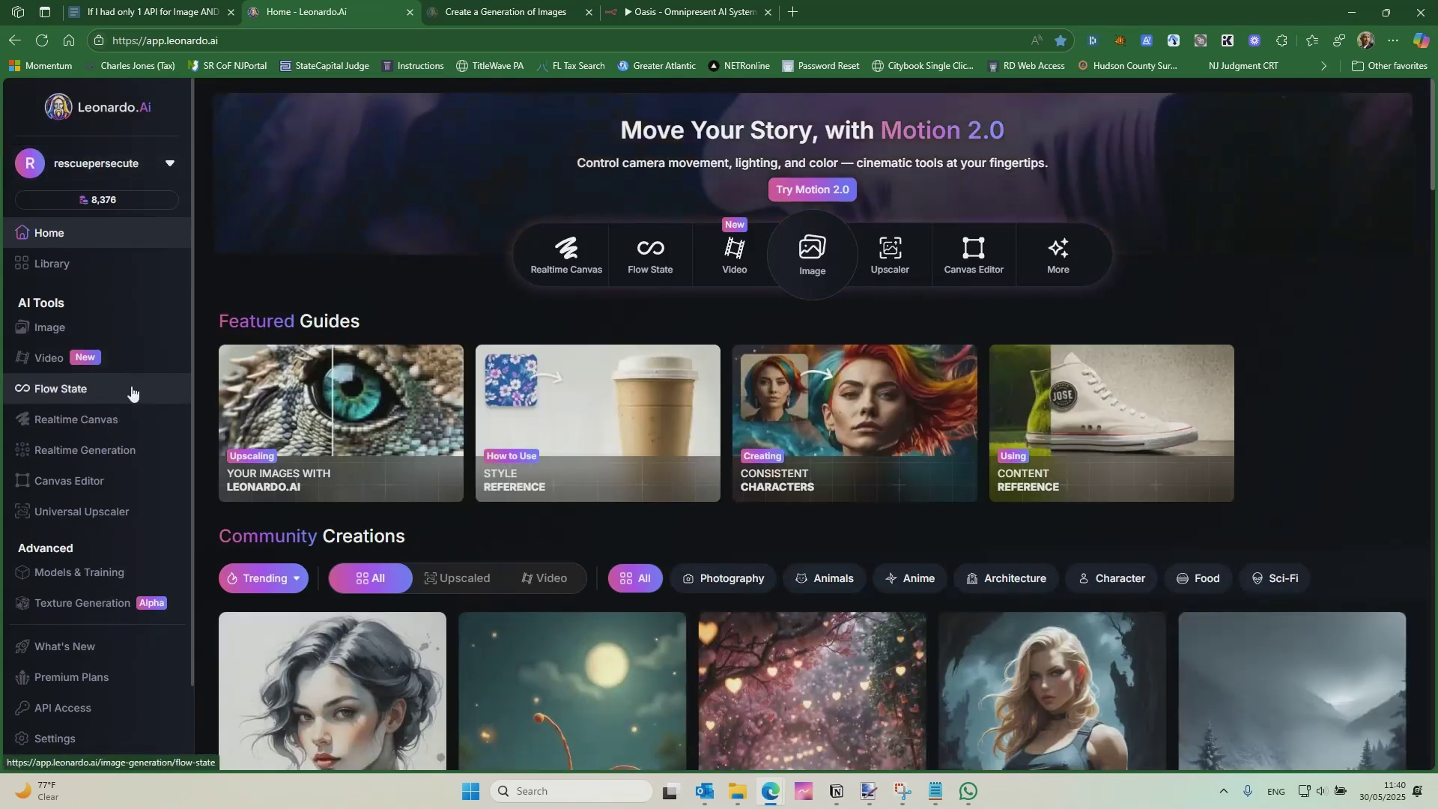
scroll(120, 521, "down", 1)
scroll(120, 517, "down", 1)
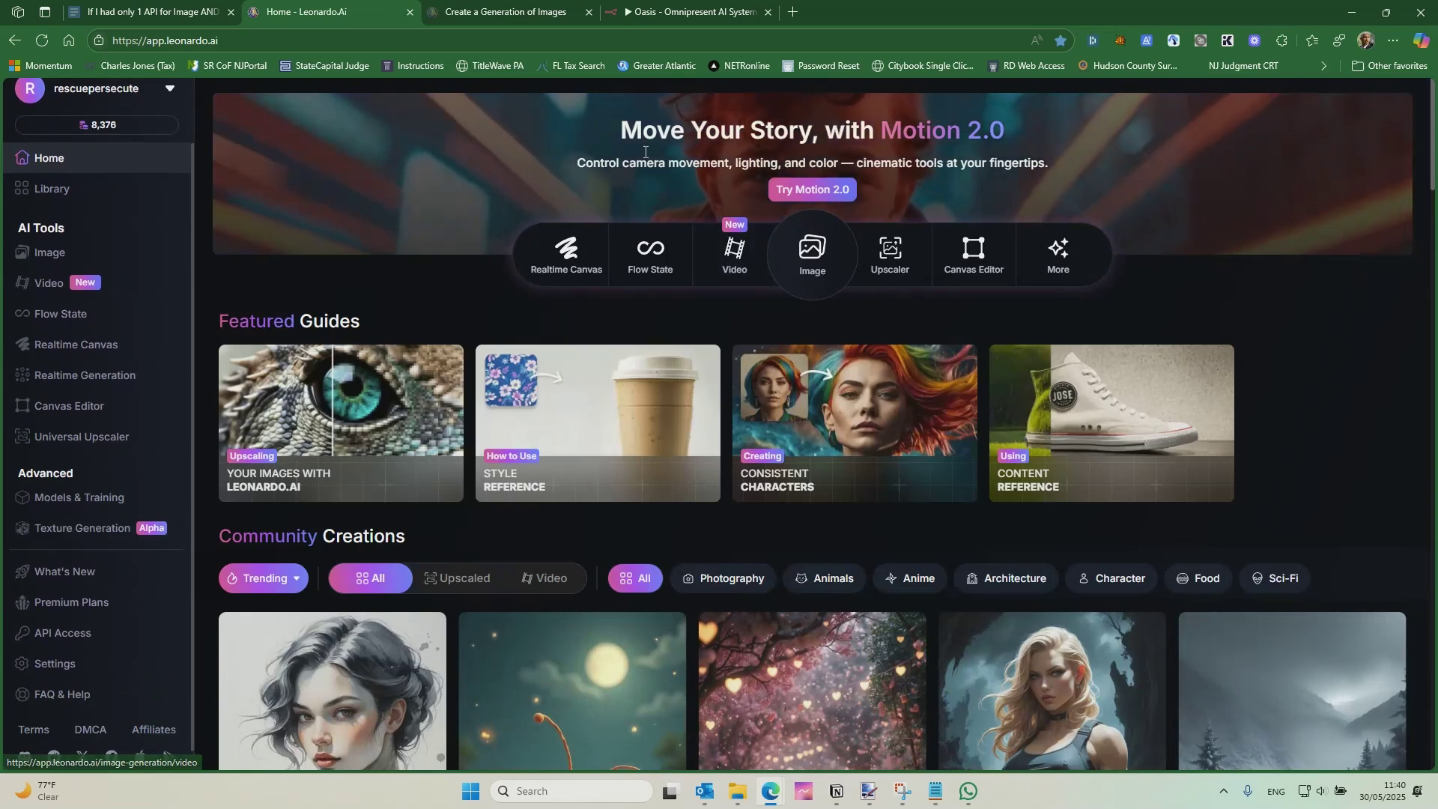
left_click(534, 9)
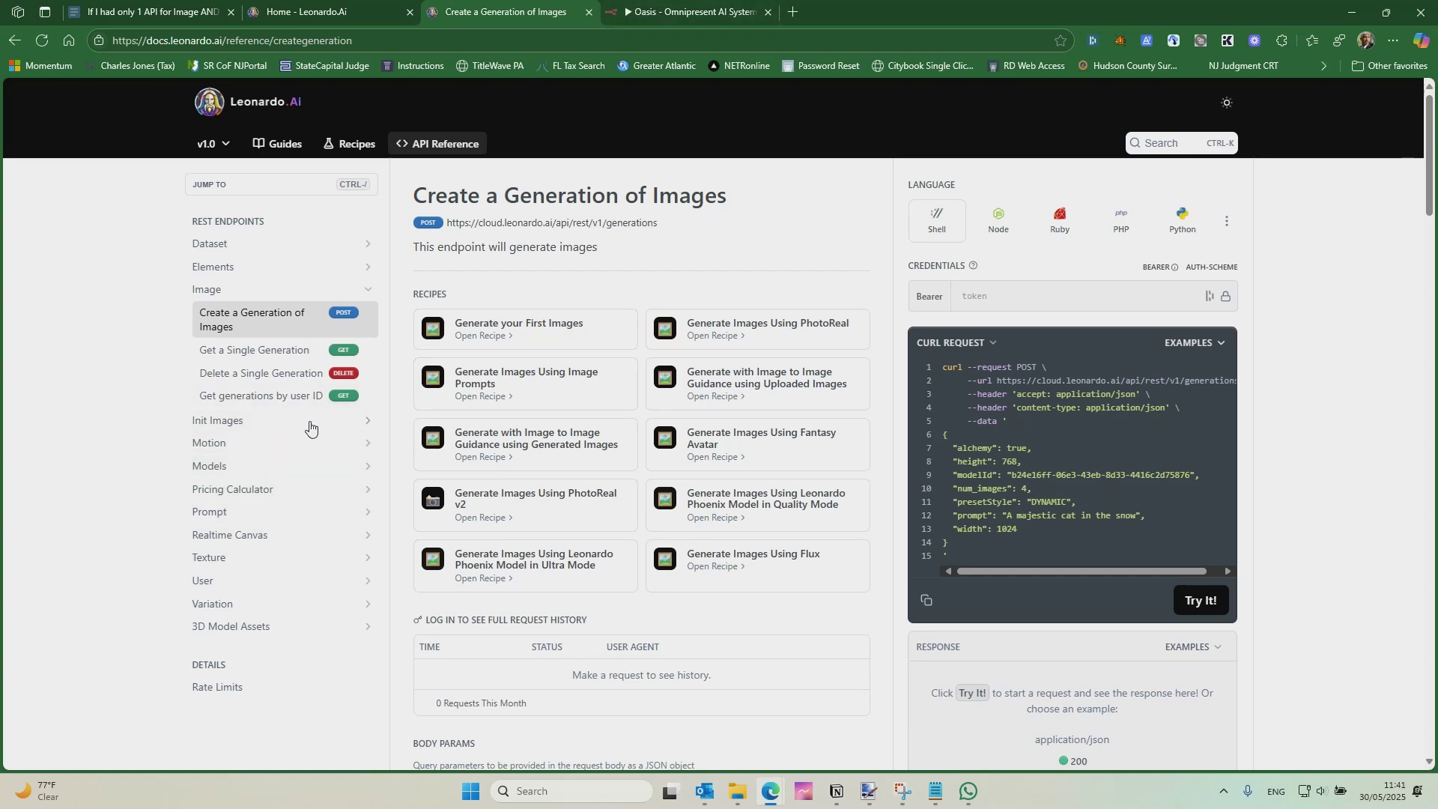
left_click(352, 422)
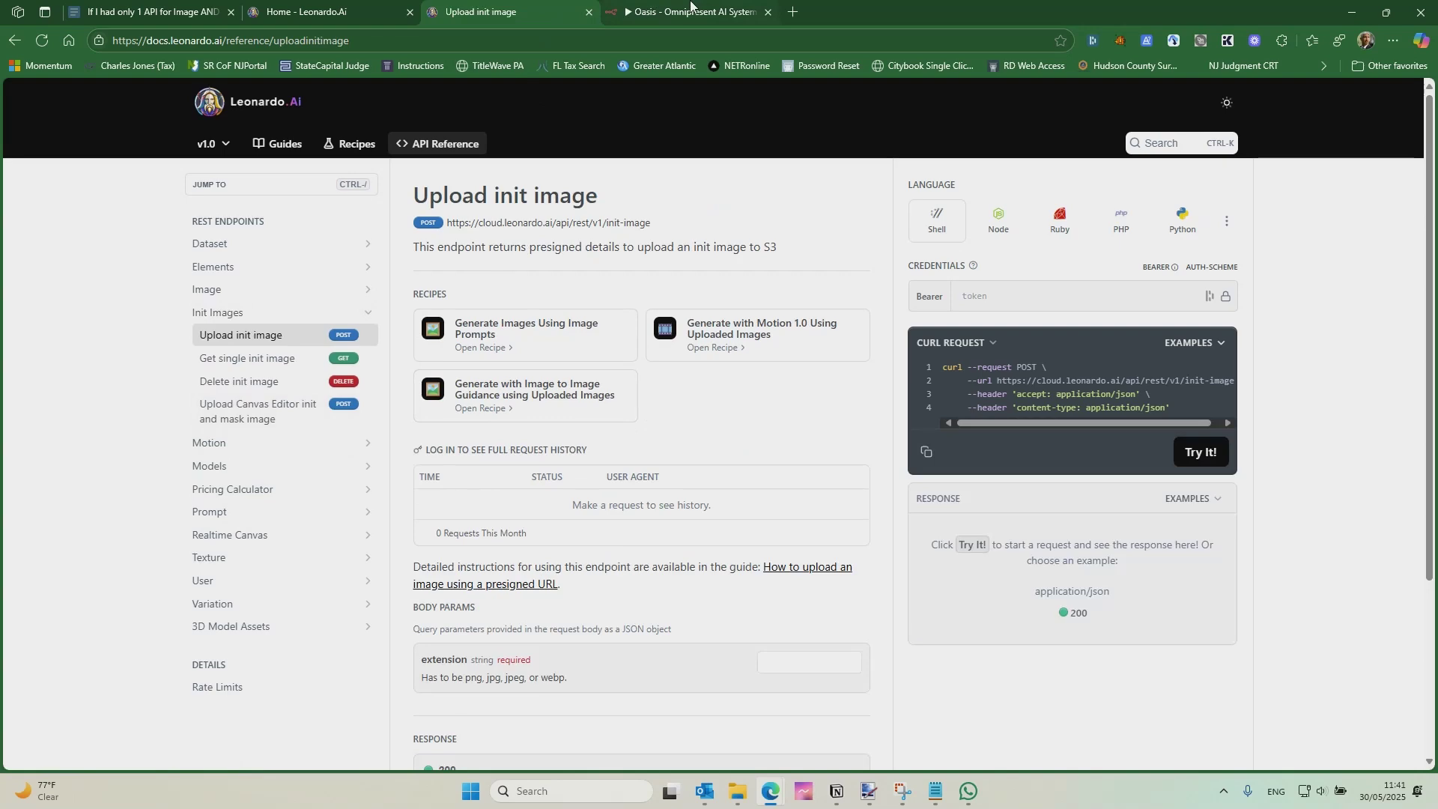
left_click(690, 8)
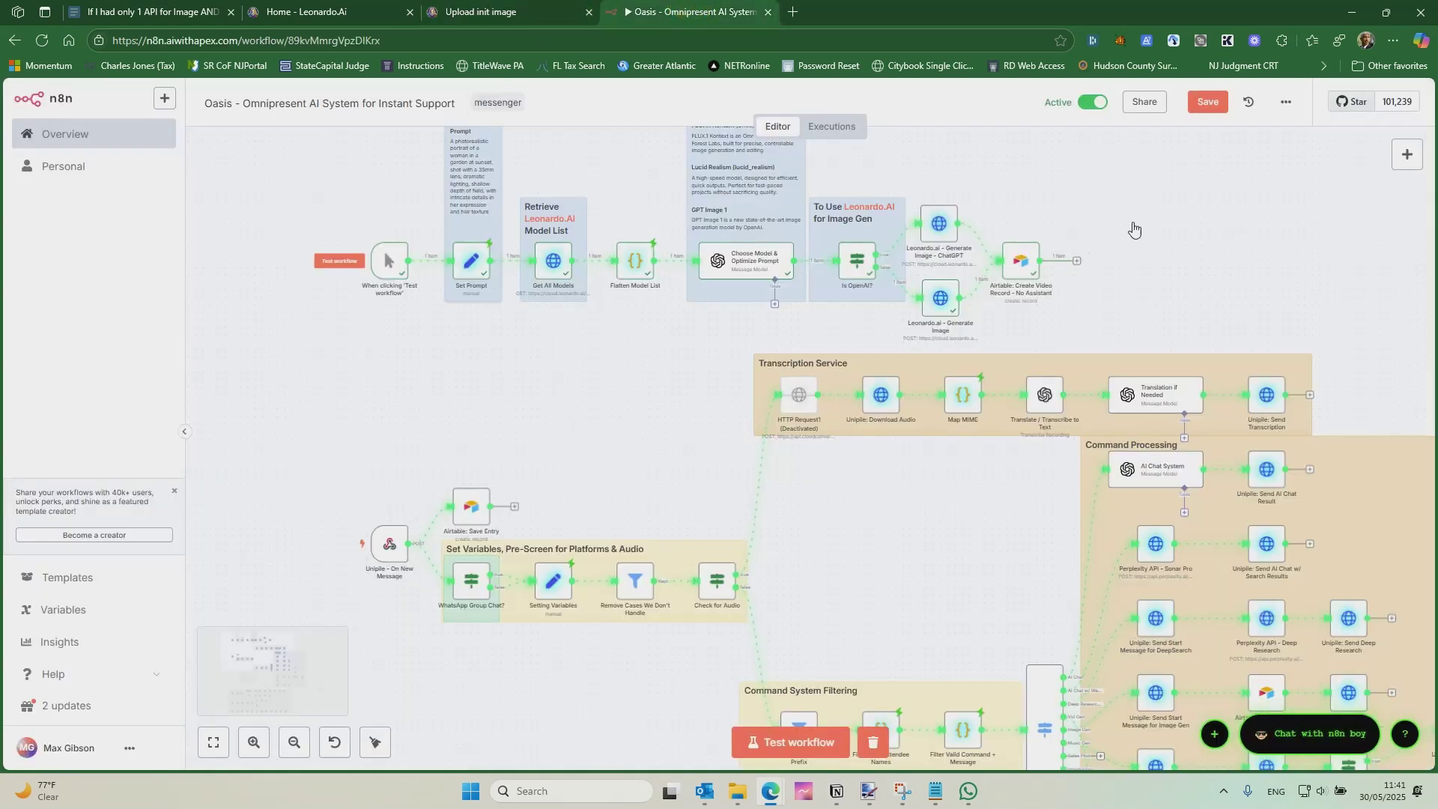
Step: Save the Oasis workflow and zoom out across its canvas
left_click(1200, 105)
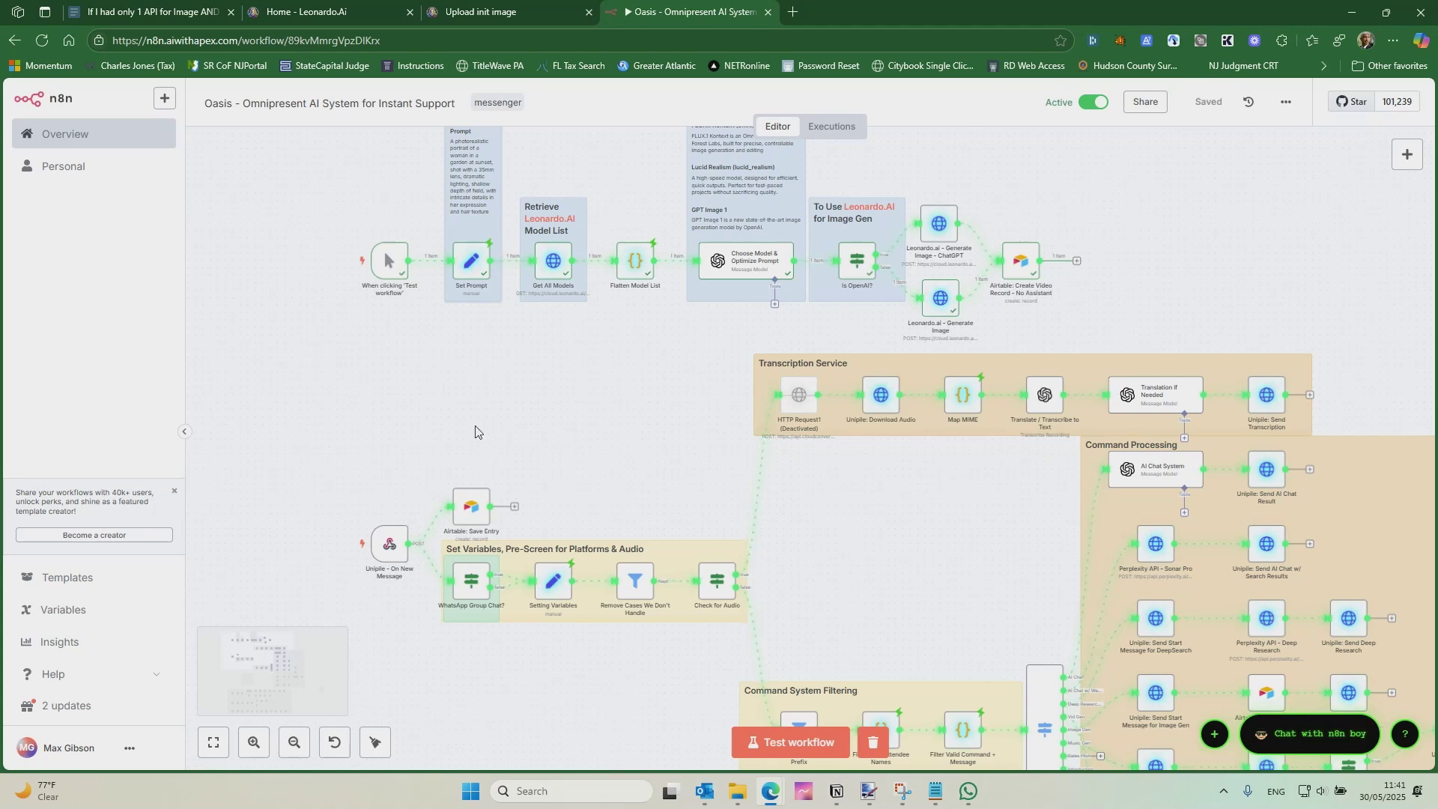
scroll(620, 417, "down", 3)
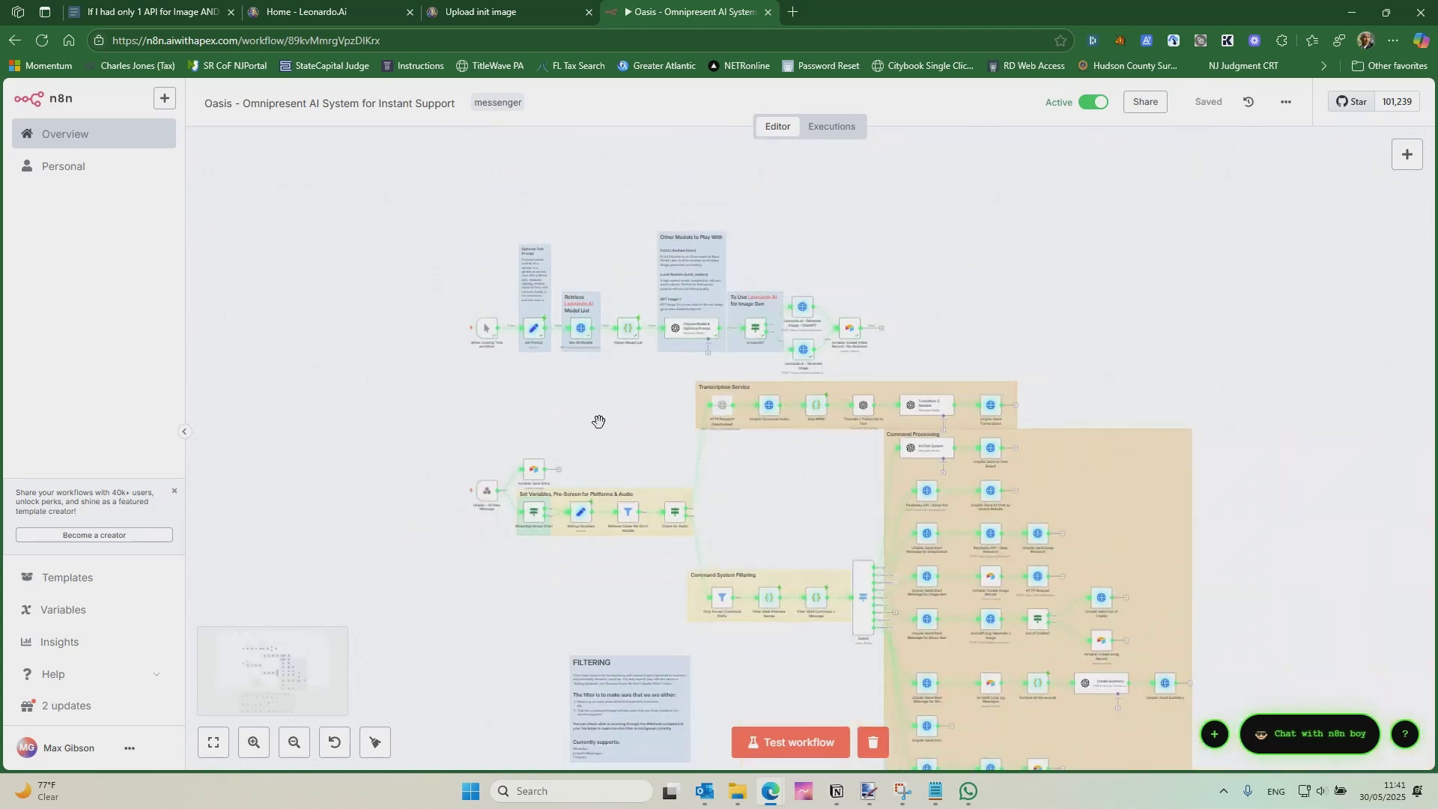
scroll(599, 421, "down", 3)
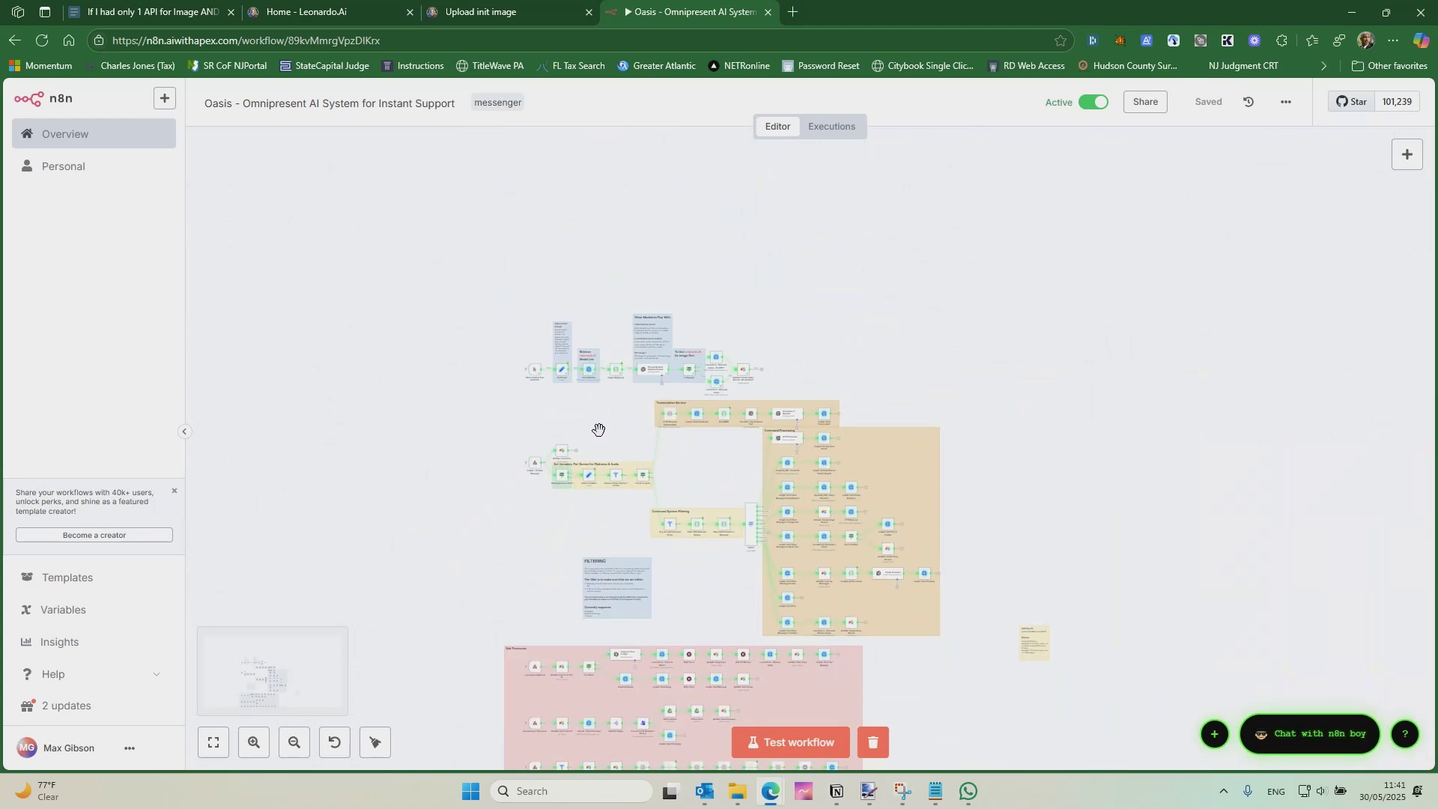
scroll(599, 429, "down", 2)
scroll(599, 429, "up", 6)
left_click_drag(560, 400, 604, 506)
Step: Inspect the top node row and centre the Leonardo.AI model-retrieval branch
left_click(438, 231)
left_click_drag(411, 202, 1048, 451)
left_click(447, 283)
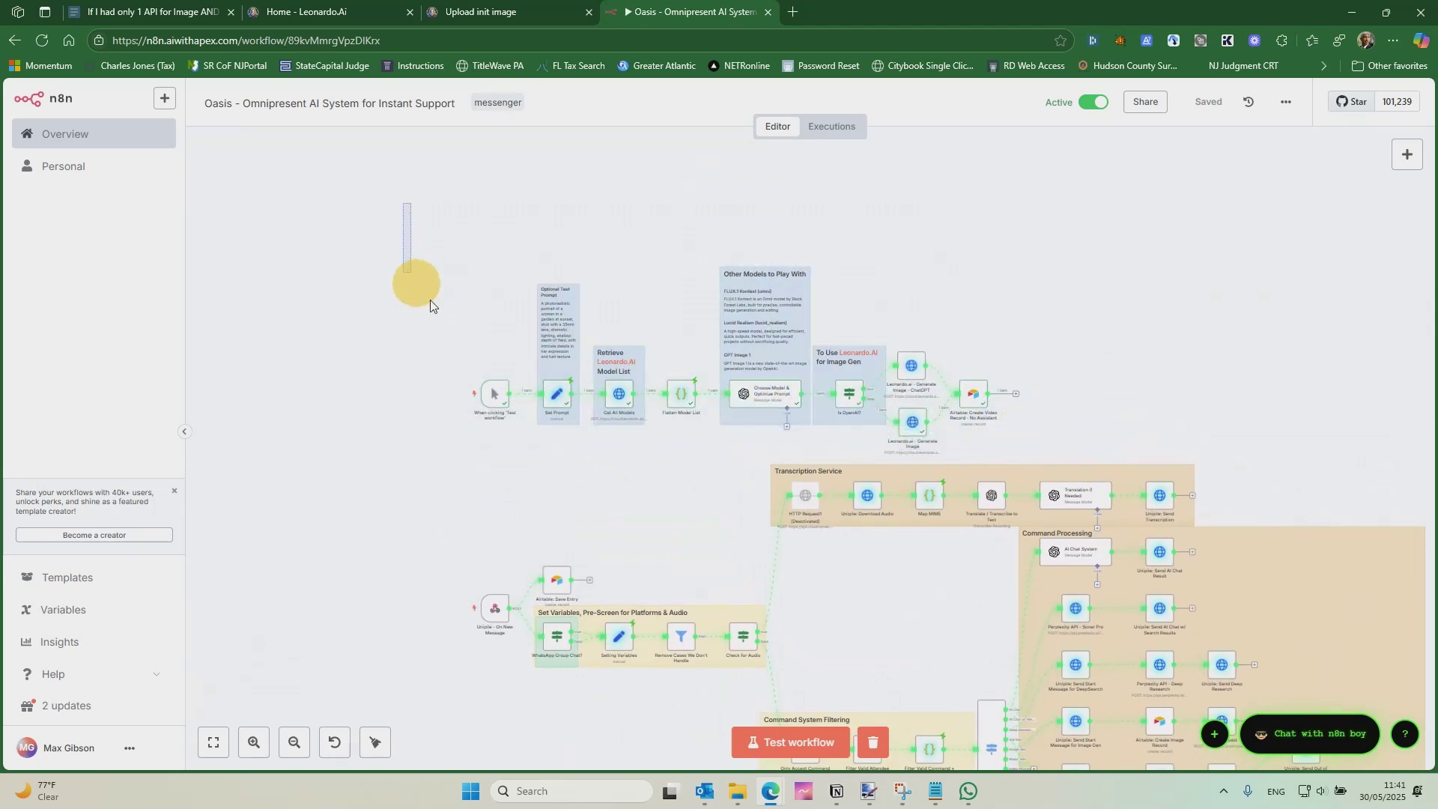
scroll(620, 482, "down", 5)
scroll(620, 479, "down", 2)
scroll(729, 462, "down", 1)
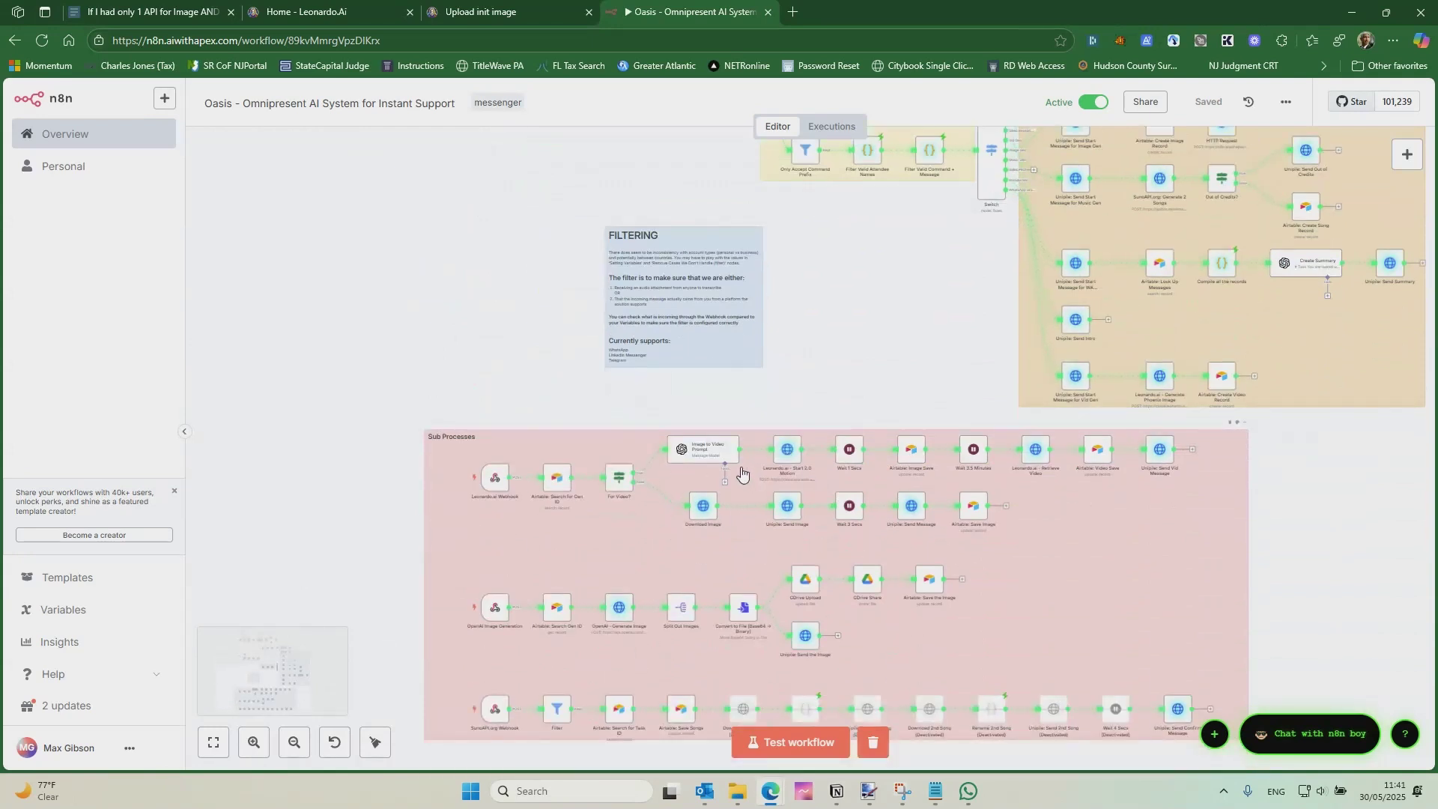
scroll(610, 438, "up", 6)
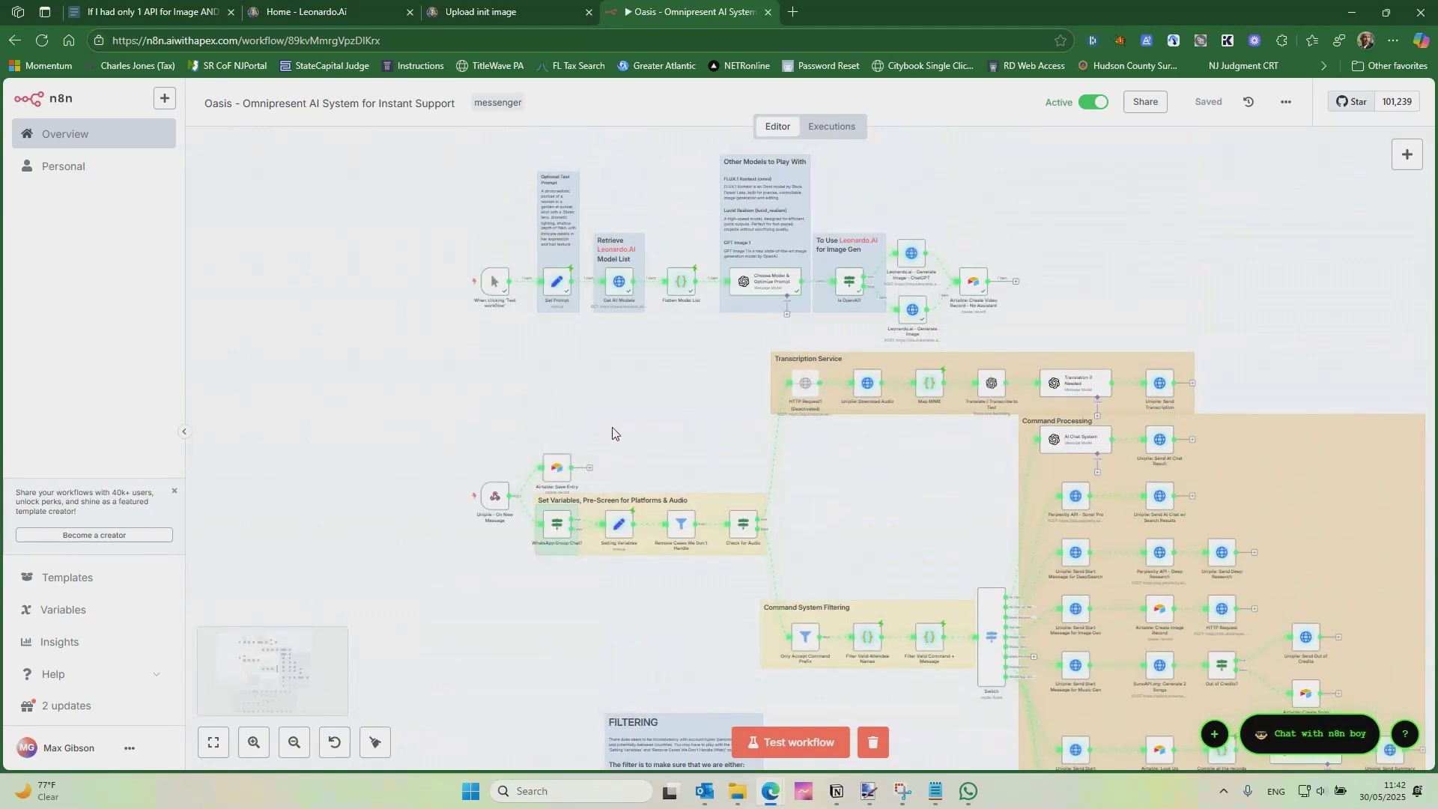
scroll(611, 428, "up", 1)
scroll(633, 439, "up", 5)
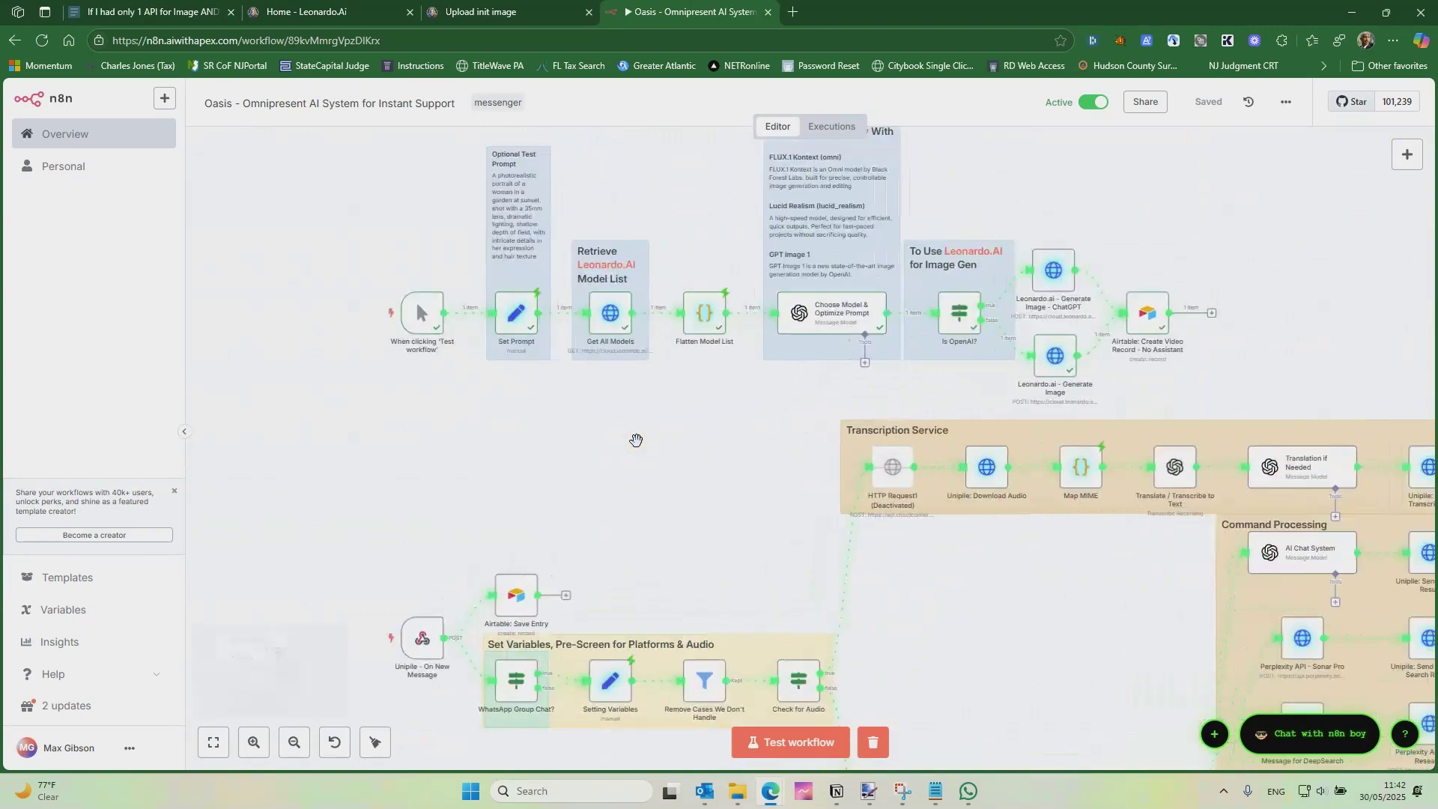
left_click_drag(583, 545, 562, 619)
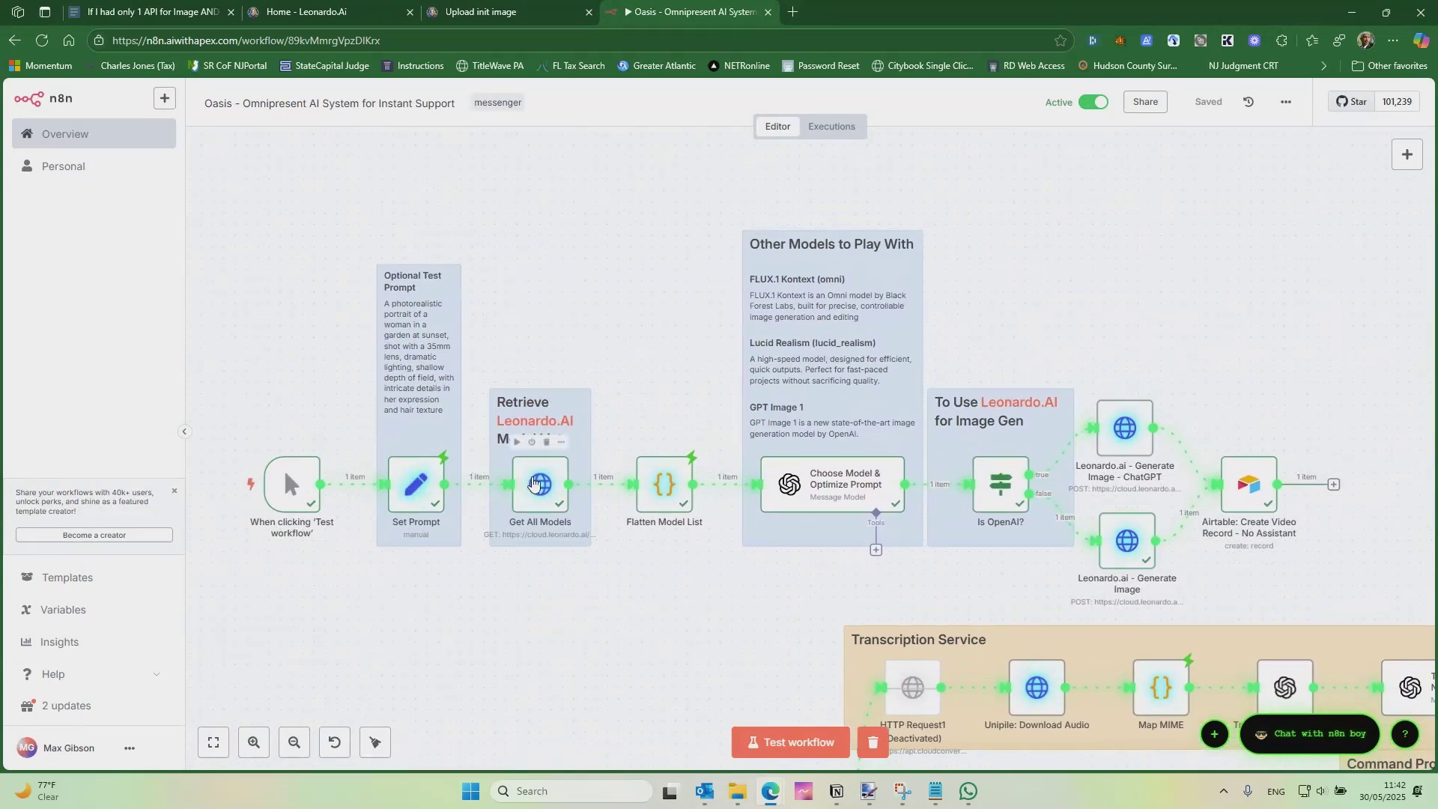
double_click(533, 483)
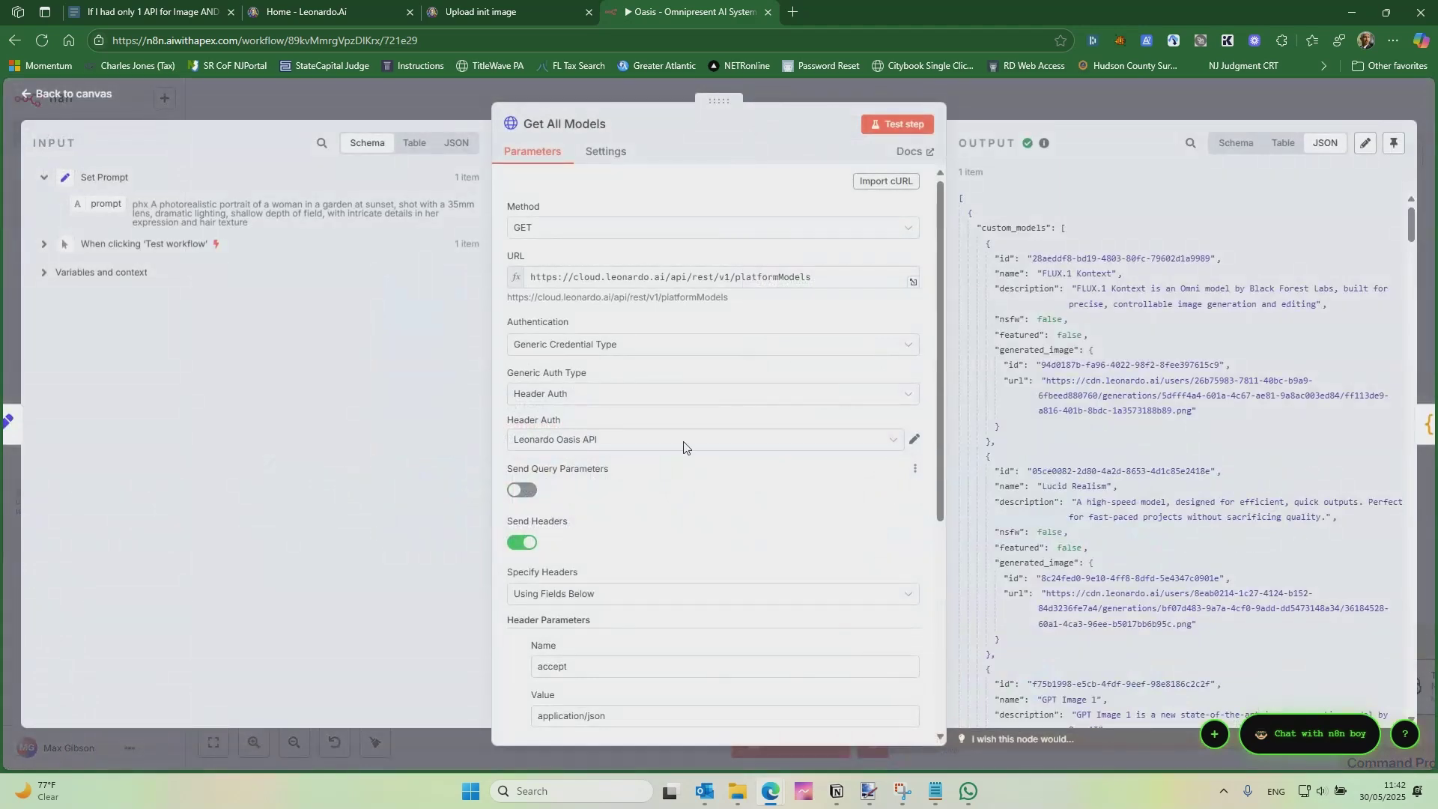
scroll(1138, 371, "down", 10)
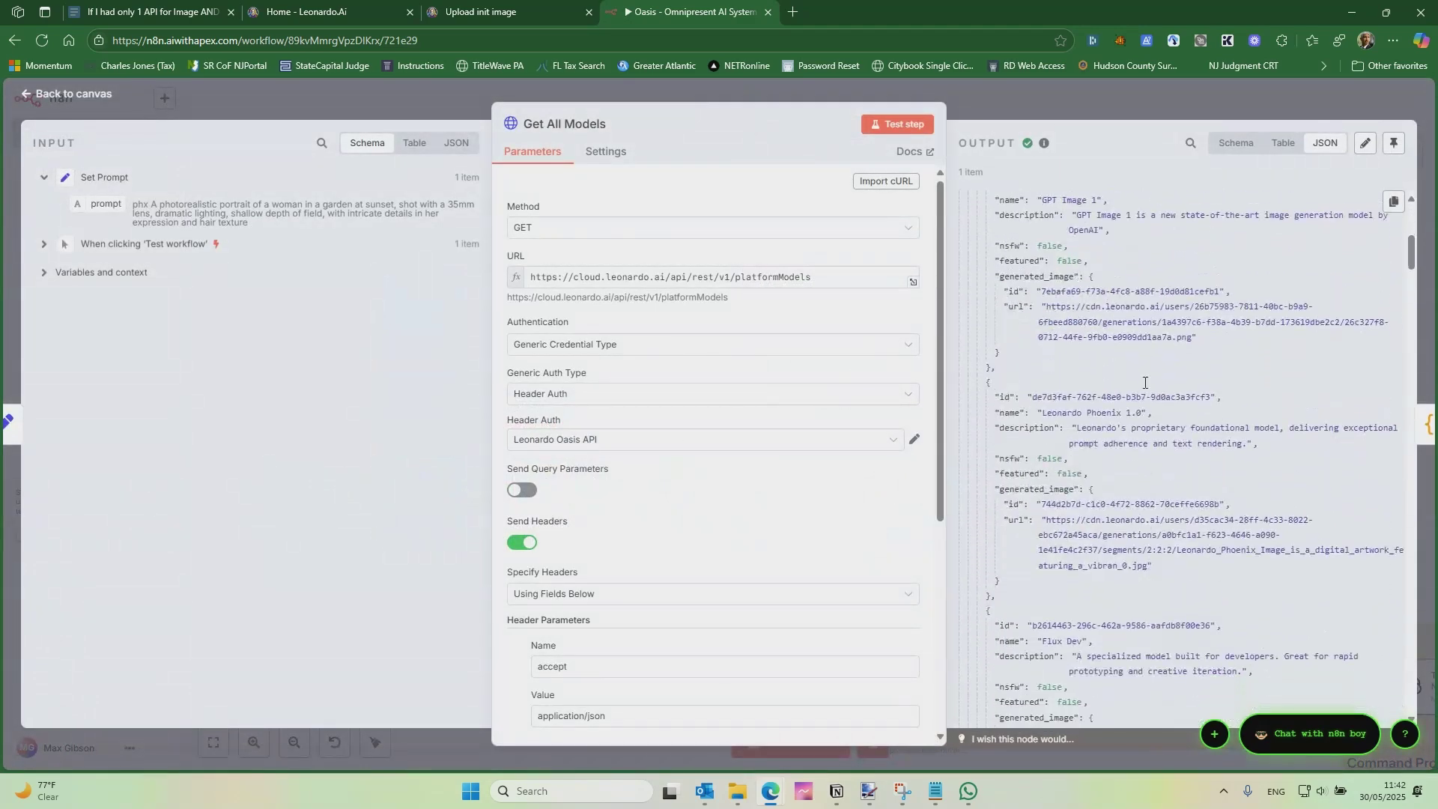
scroll(1148, 388, "down", 8)
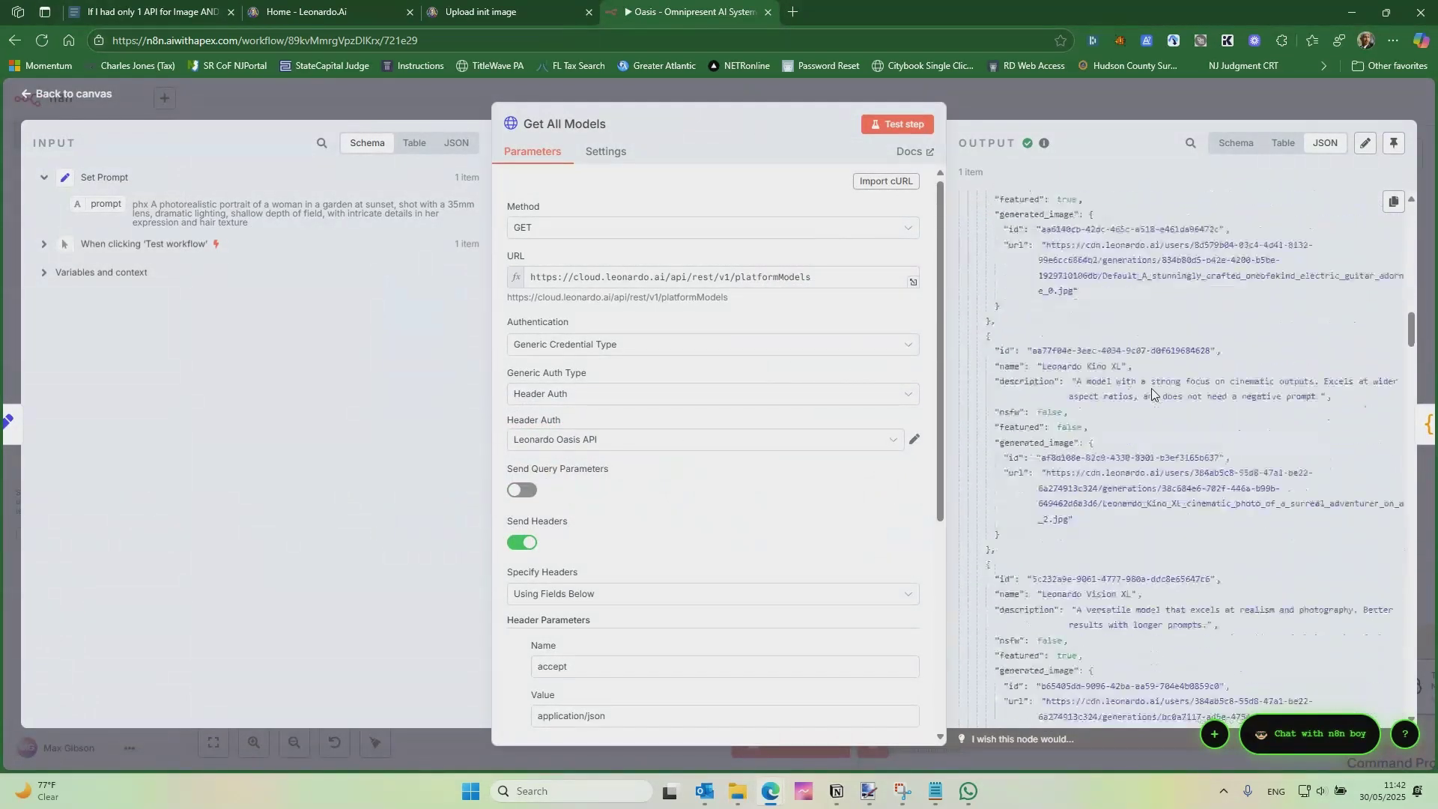
scroll(1327, 349, "up", 18)
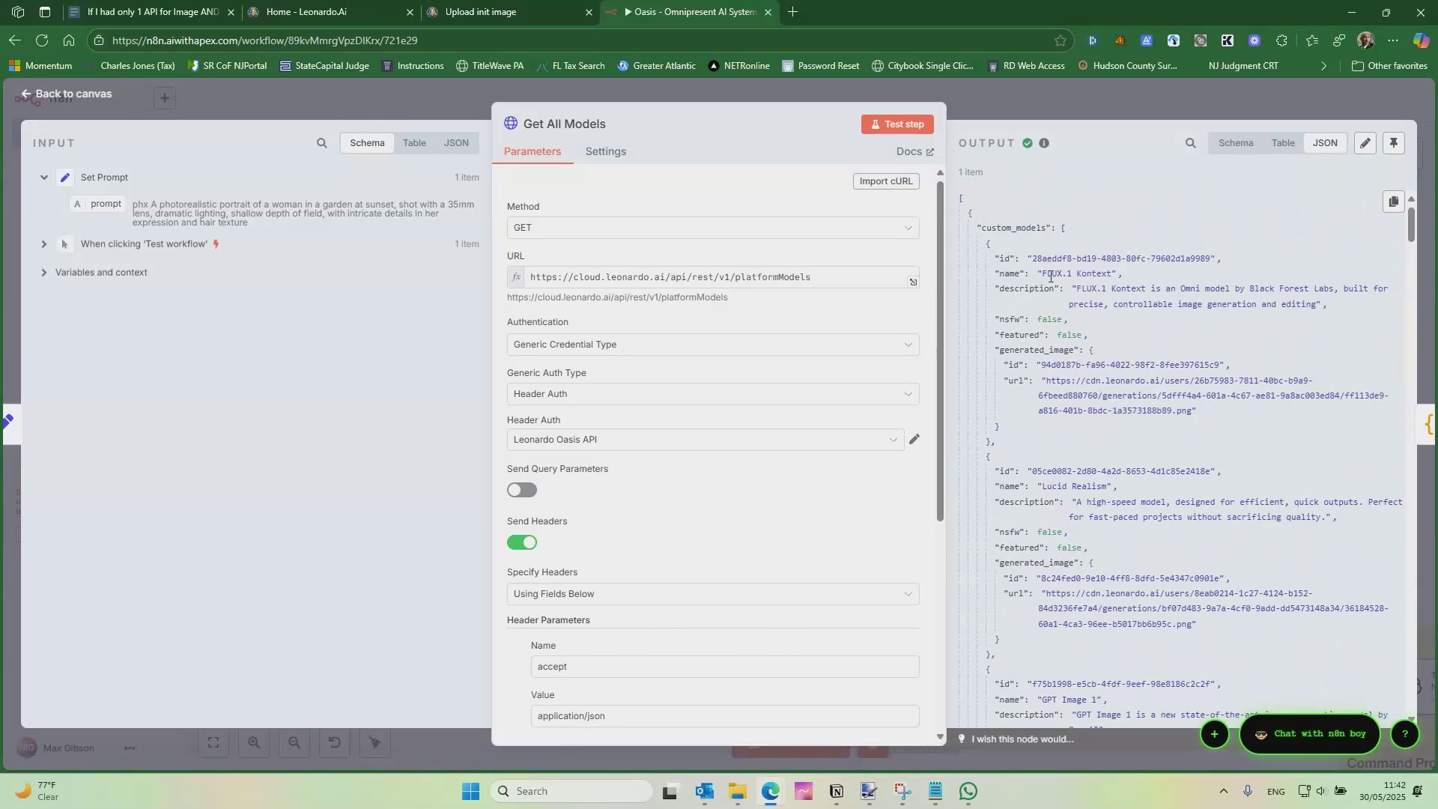
left_click_drag(1038, 273, 1121, 274)
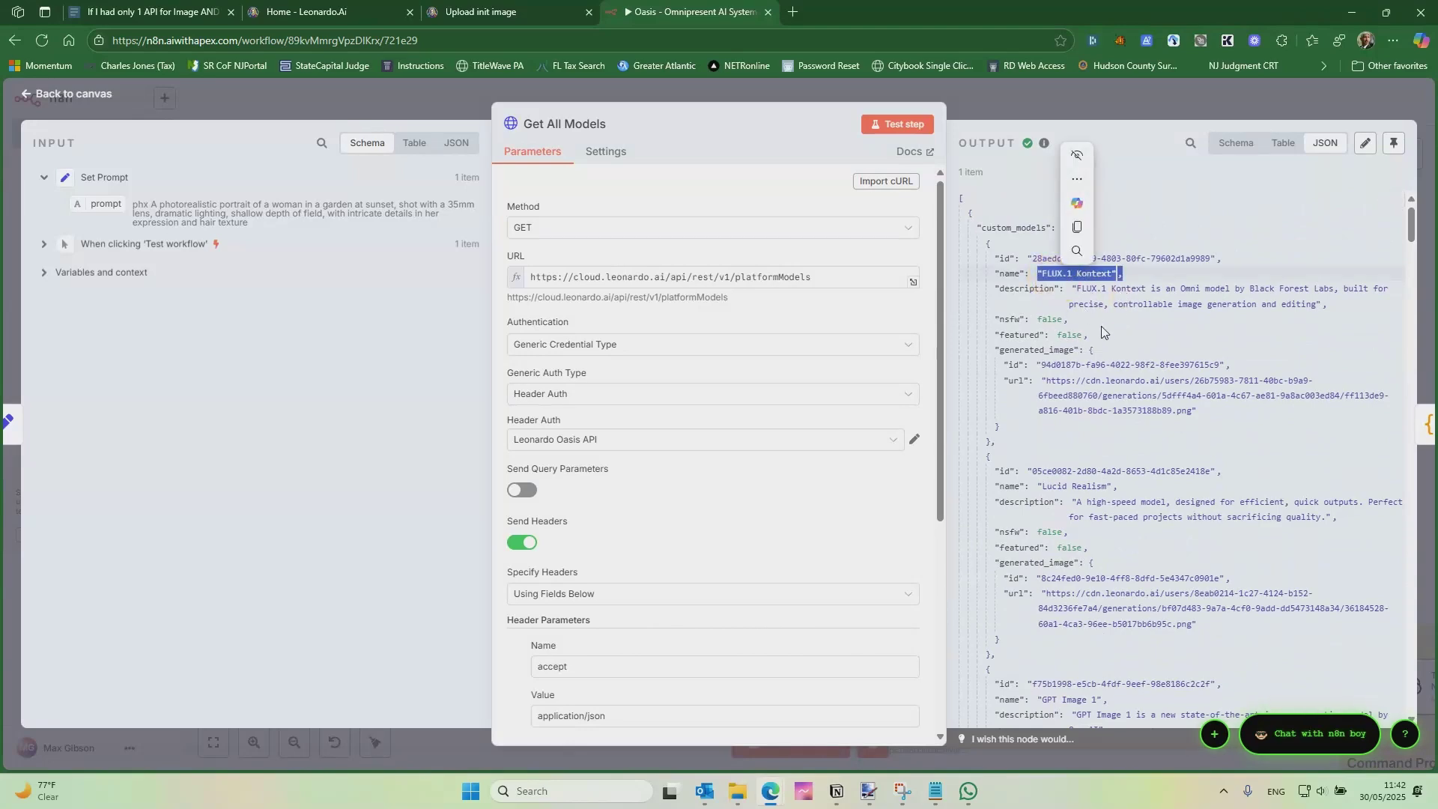
scroll(1112, 362, "down", 4)
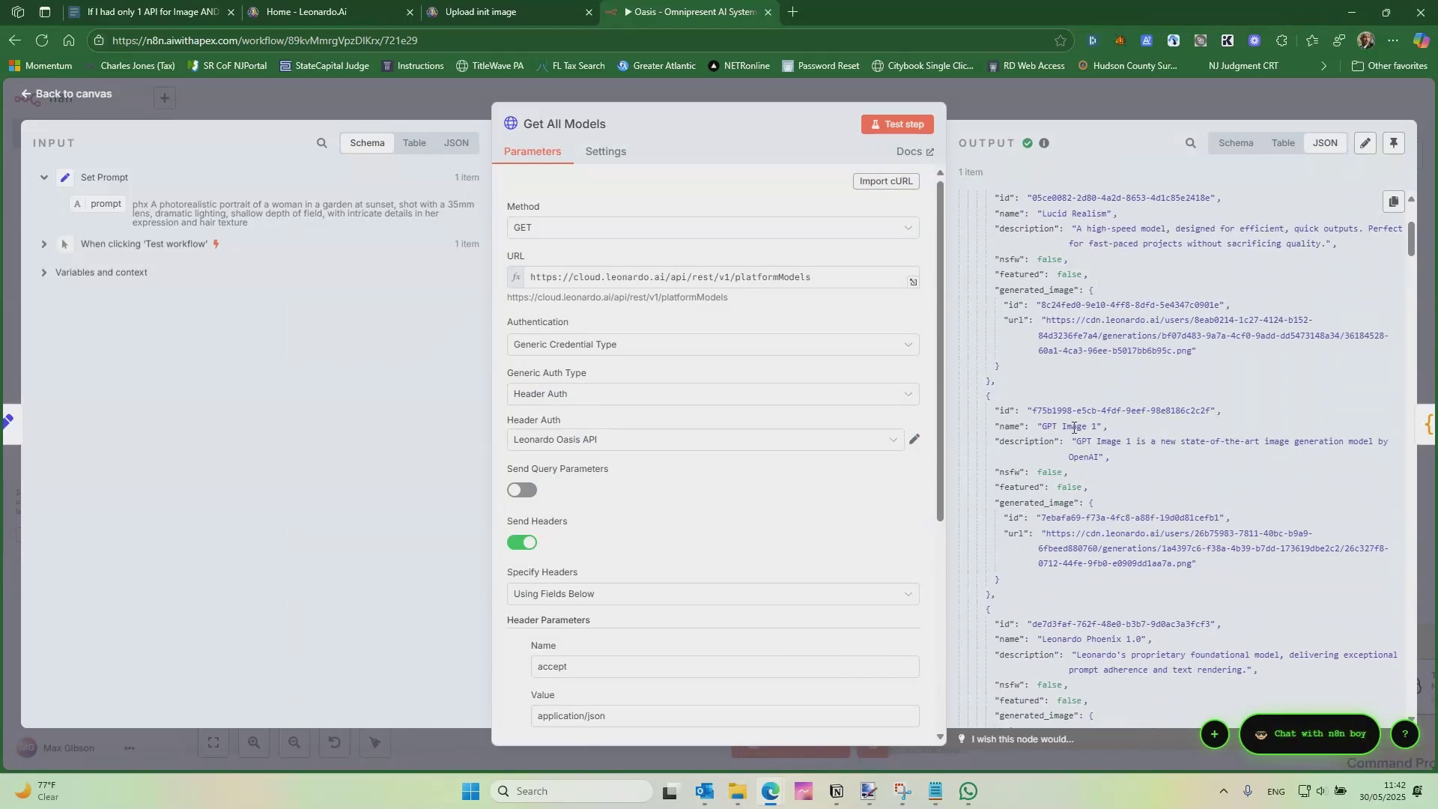
double_click(1073, 426)
left_click(1059, 419)
scroll(1096, 453, "up", 4)
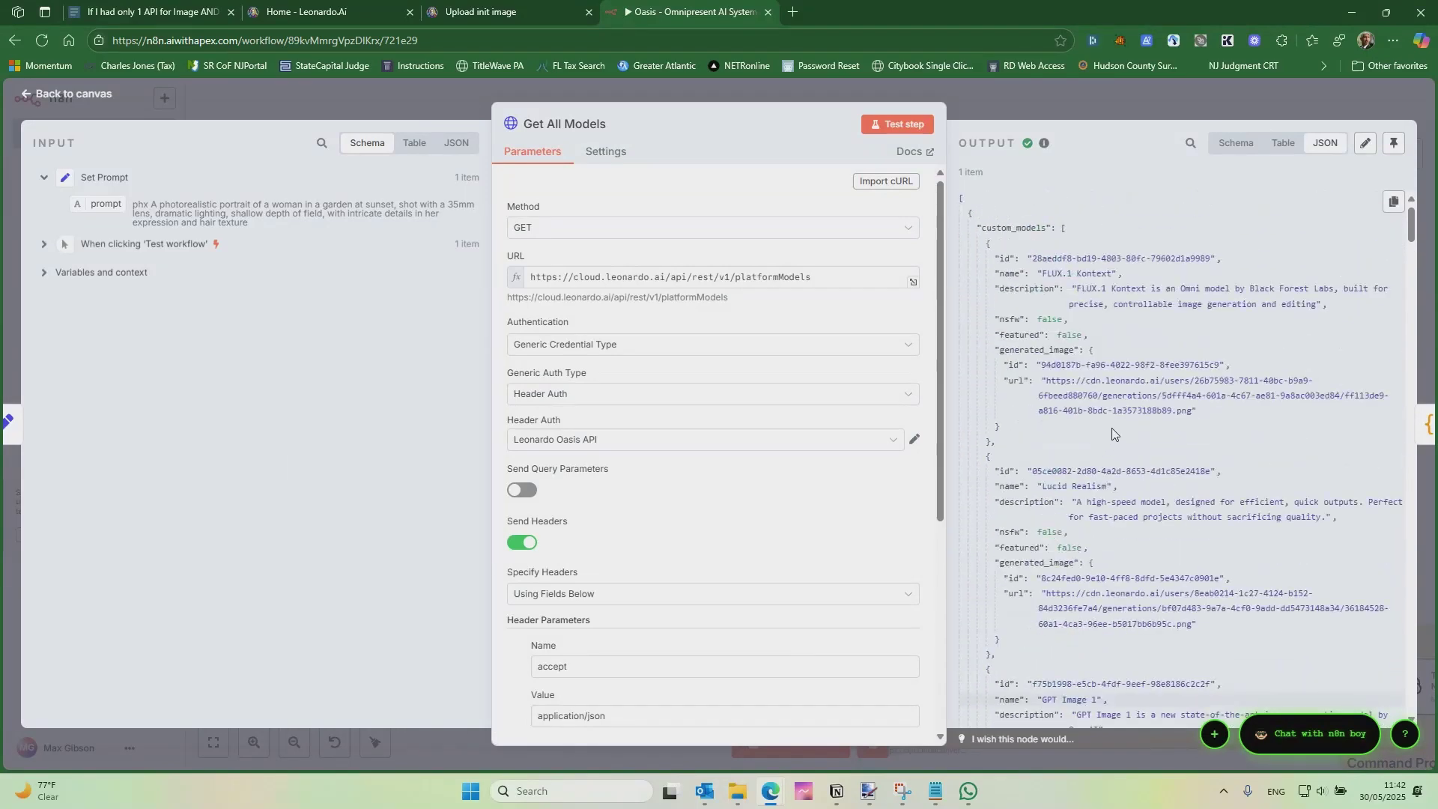
scroll(1116, 438, "down", 1)
double_click(1067, 408)
left_click(1051, 442)
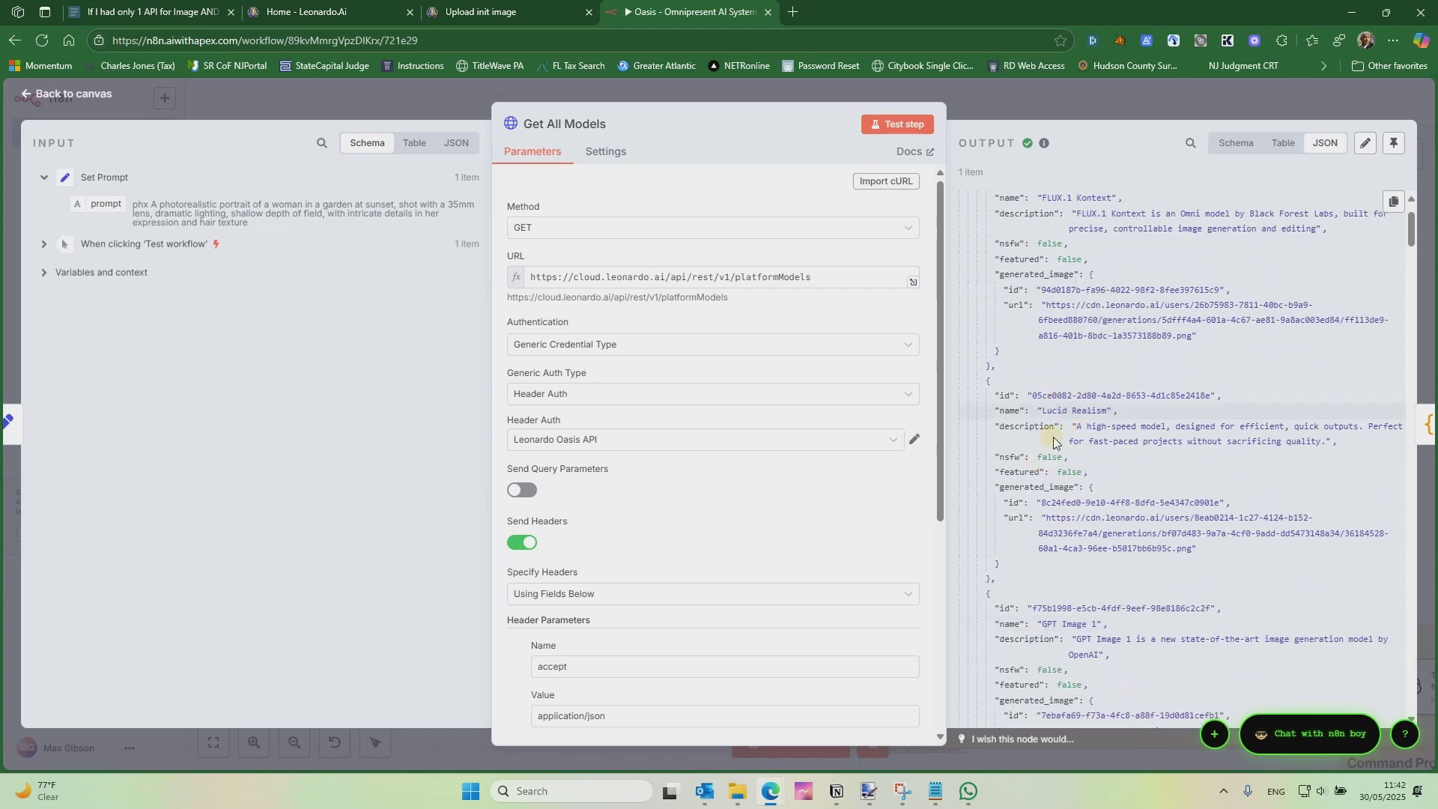
scroll(1041, 417, "up", 1)
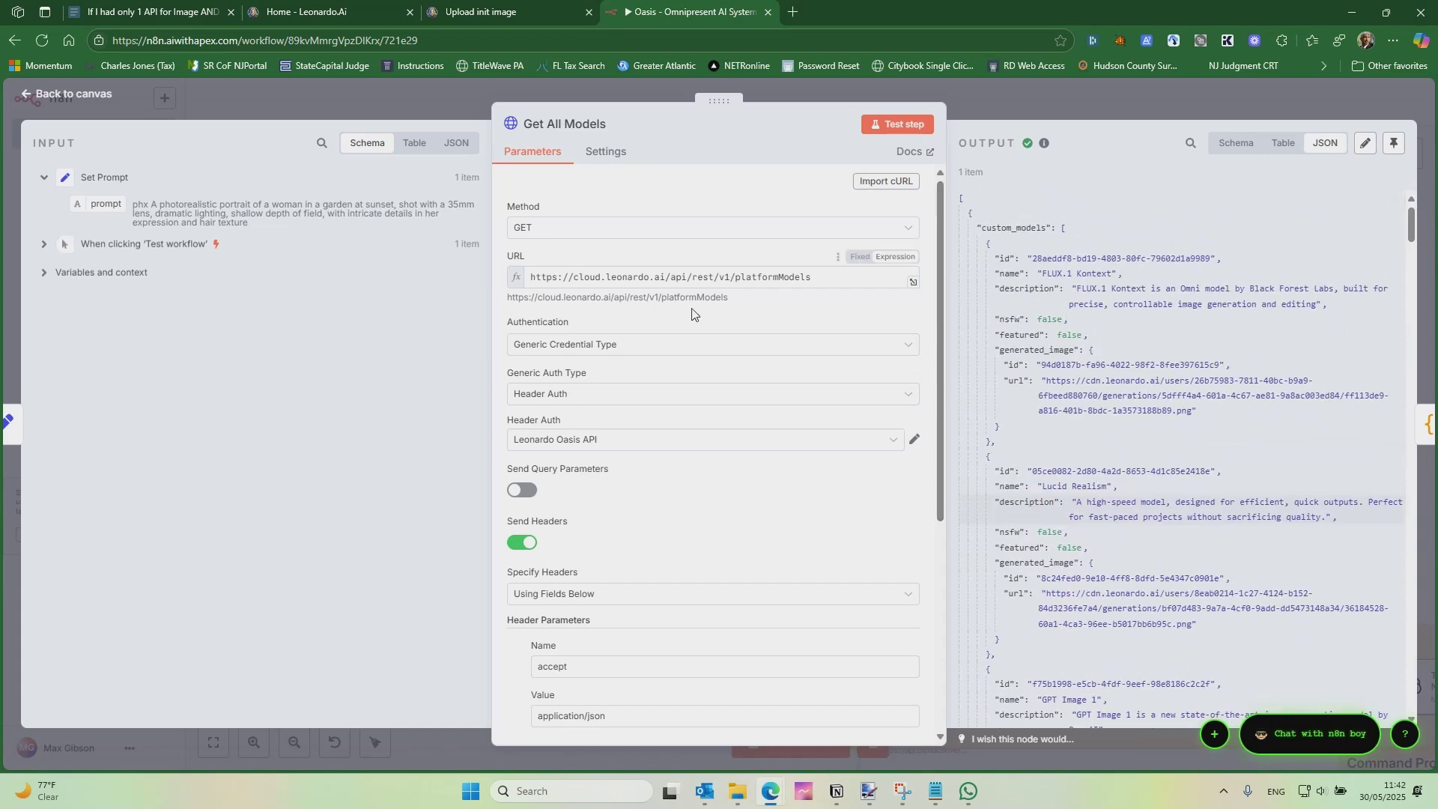
left_click(443, 105)
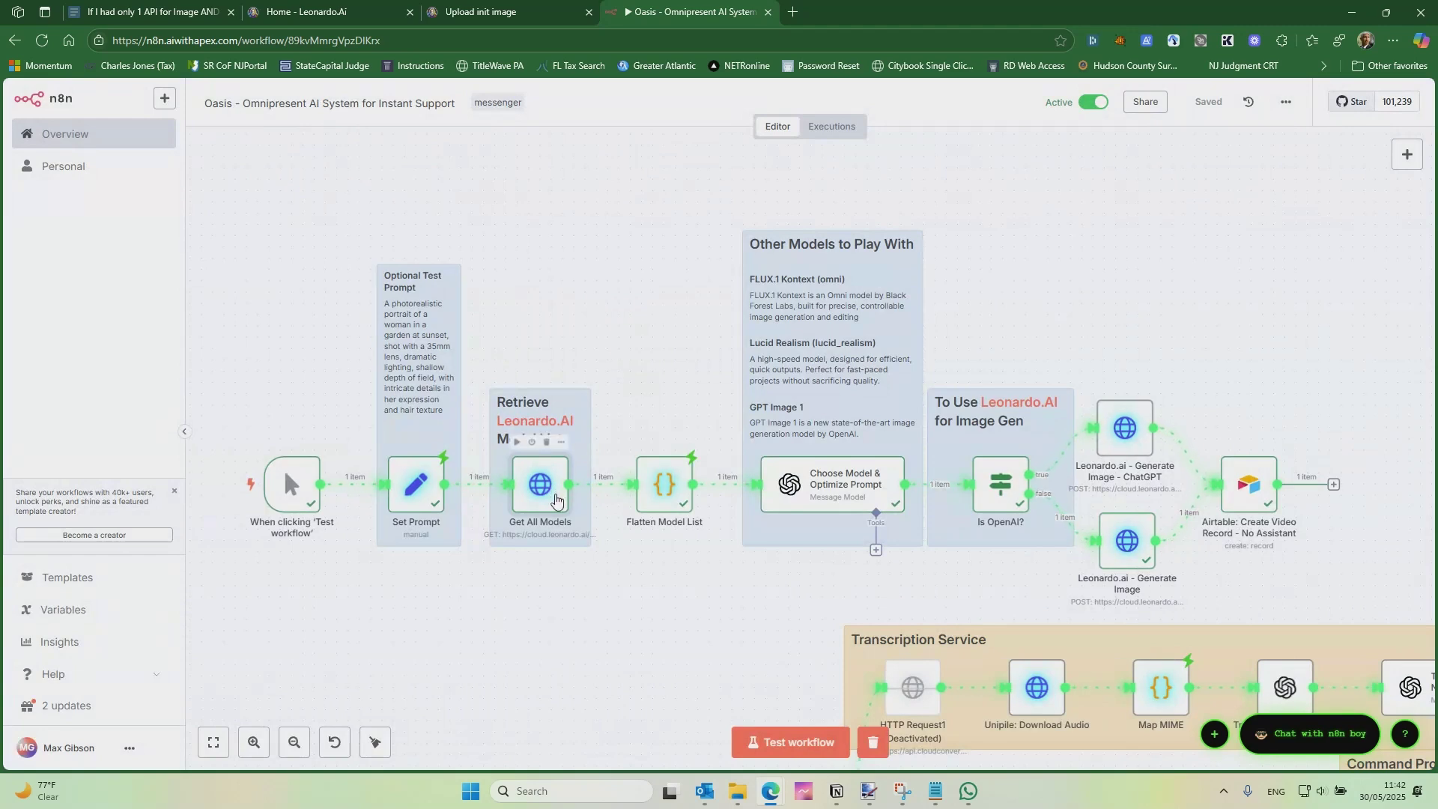
double_click(541, 491)
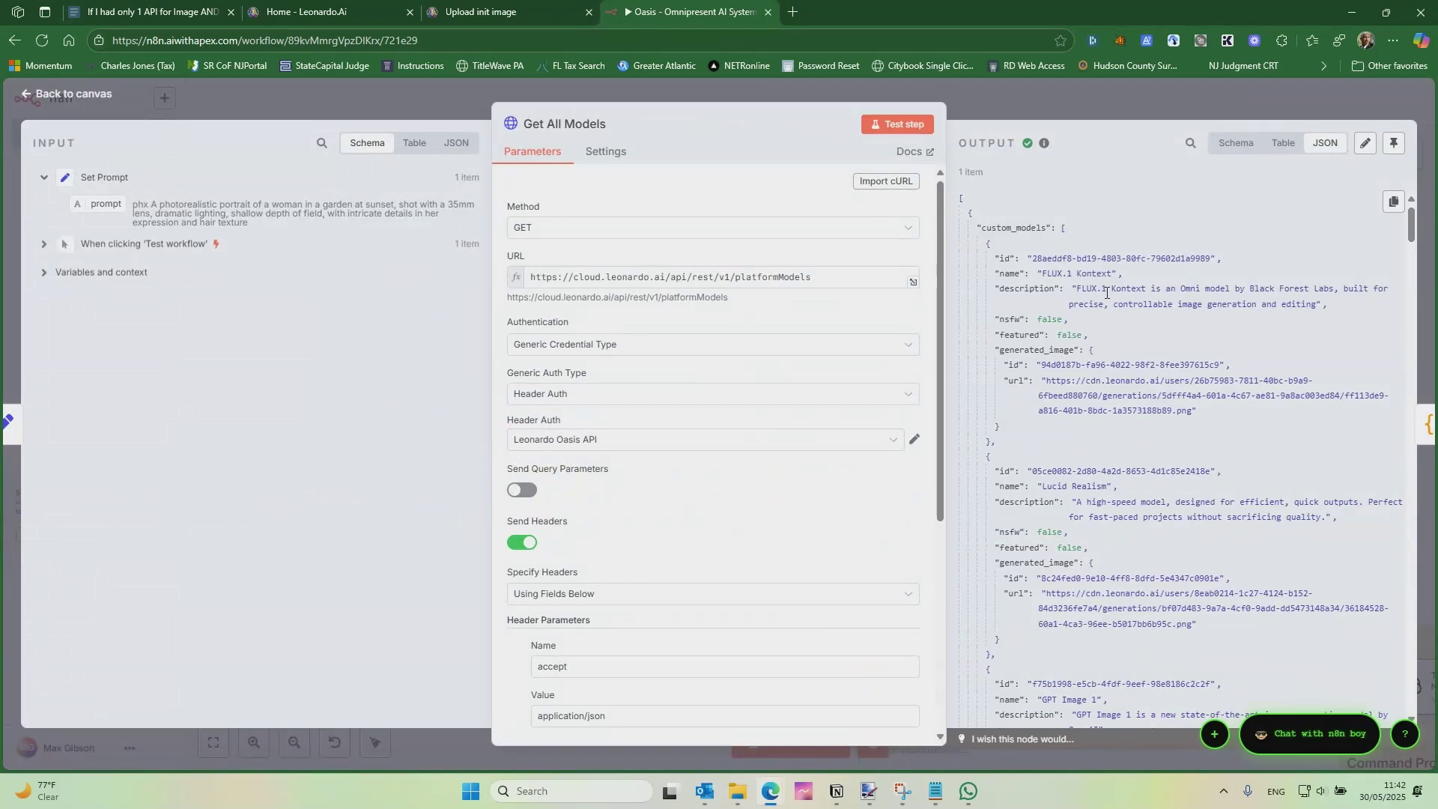
triple_click(1105, 295)
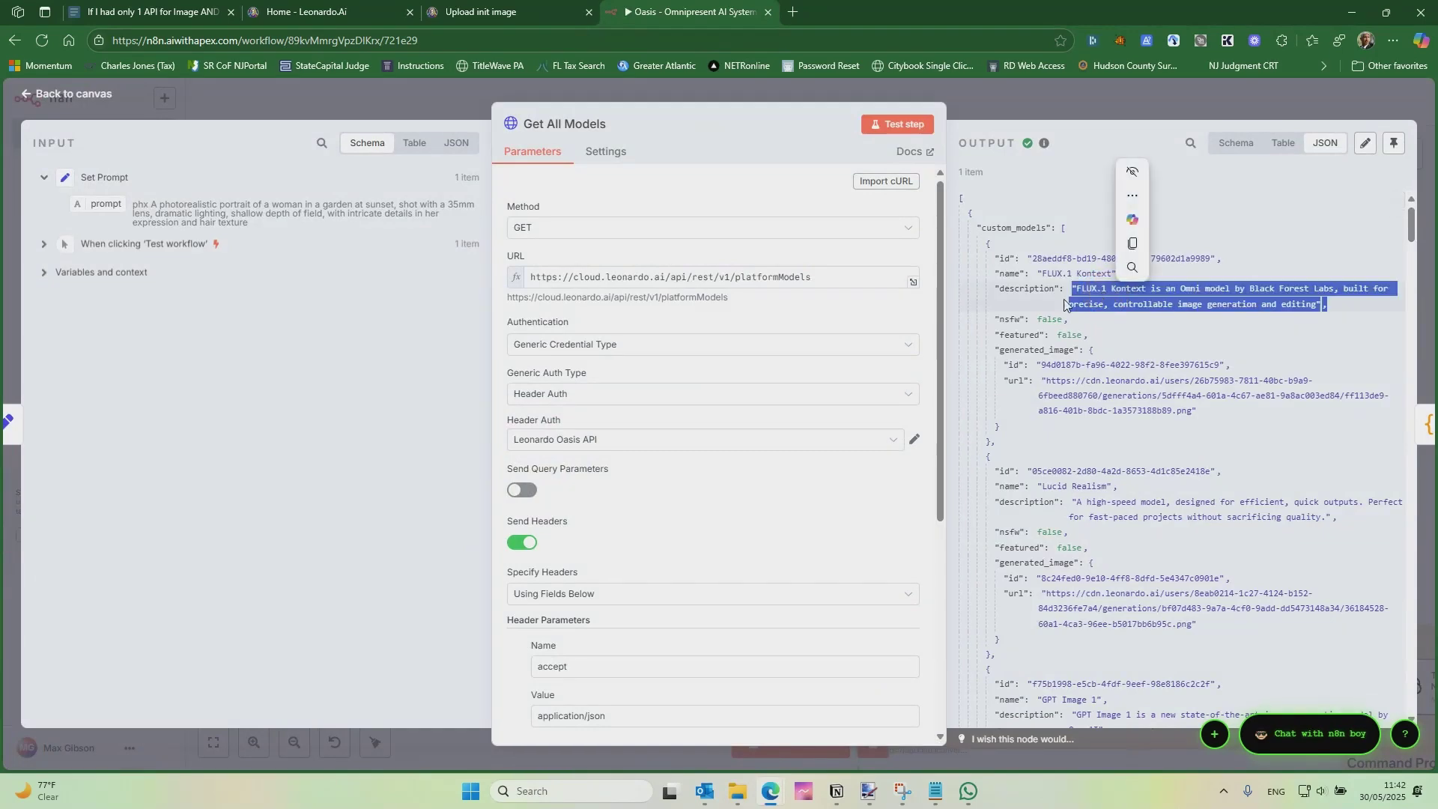
Step: Close Get All Models, inspect the Flatten Model List code, and pan toward Choose Model
left_click(377, 96)
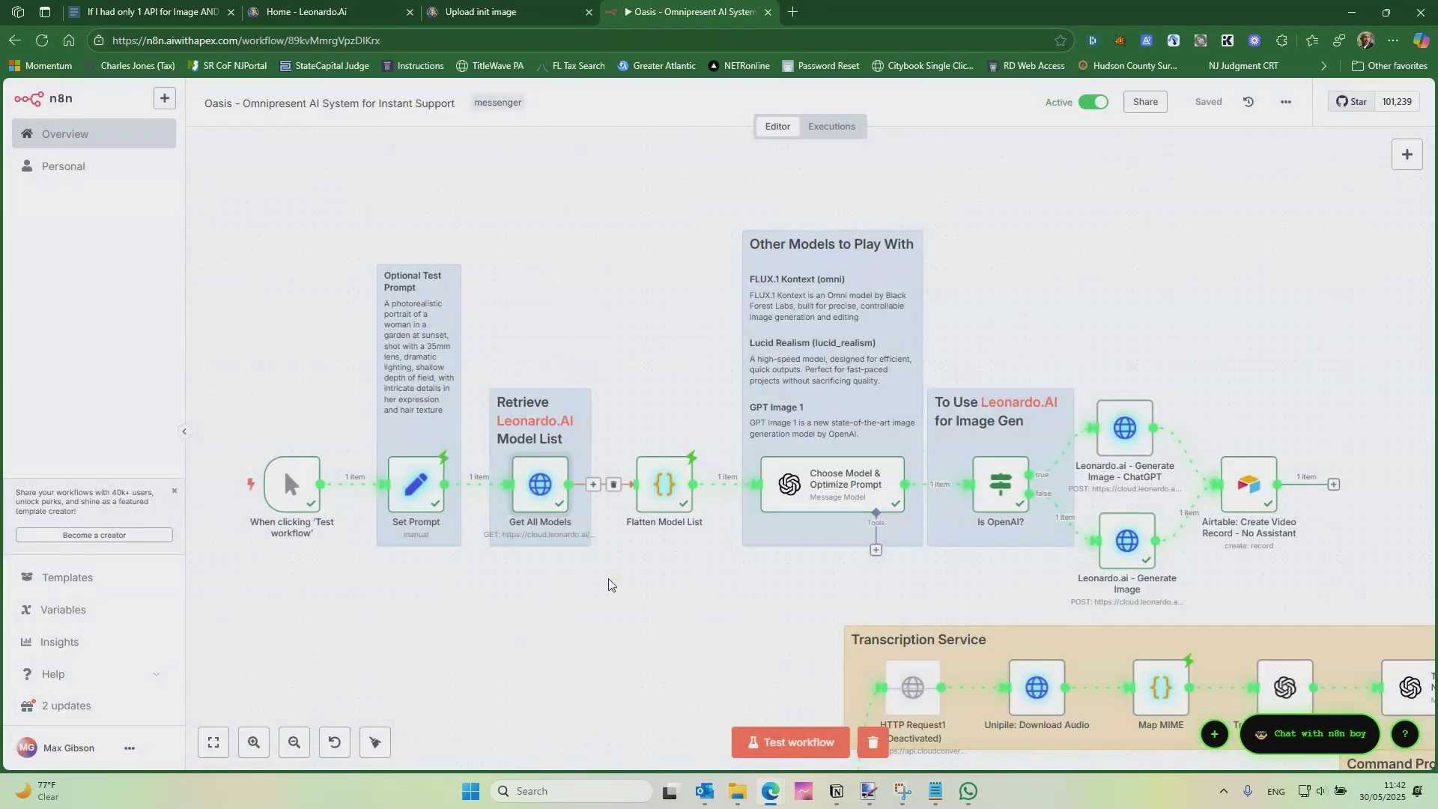
left_click_drag(637, 643, 638, 599)
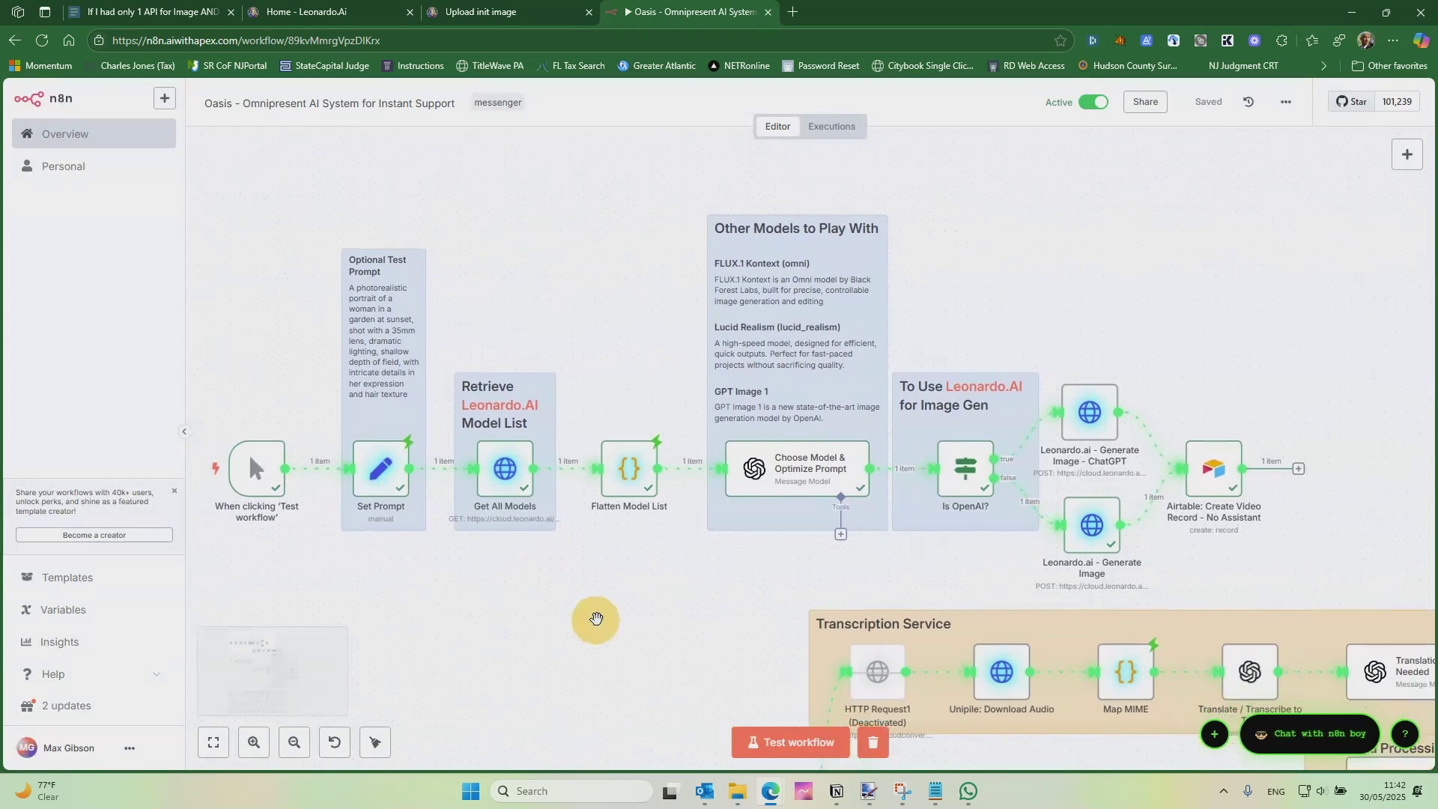
left_click(638, 487)
double_click(638, 487)
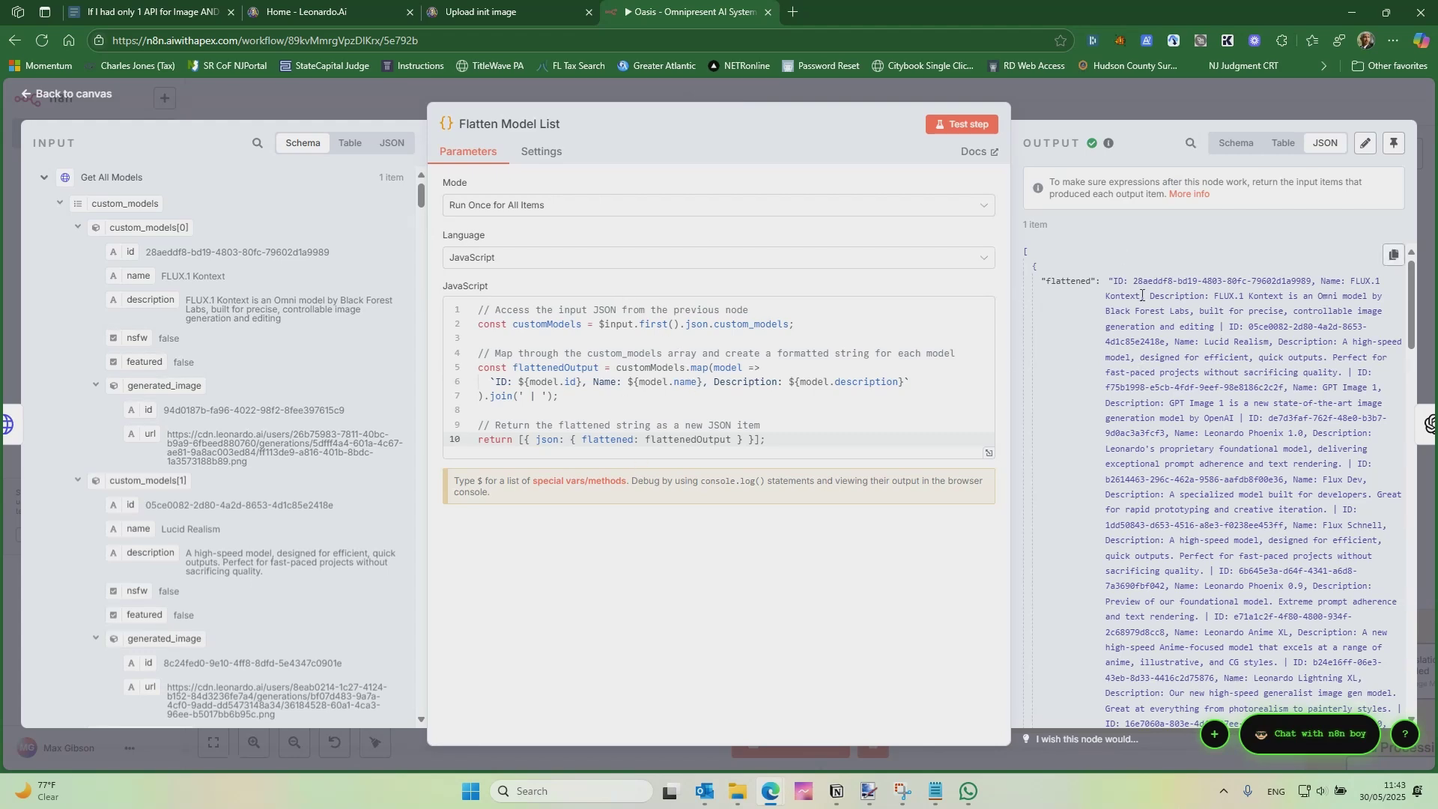
left_click(370, 92)
left_click_drag(637, 547, 529, 536)
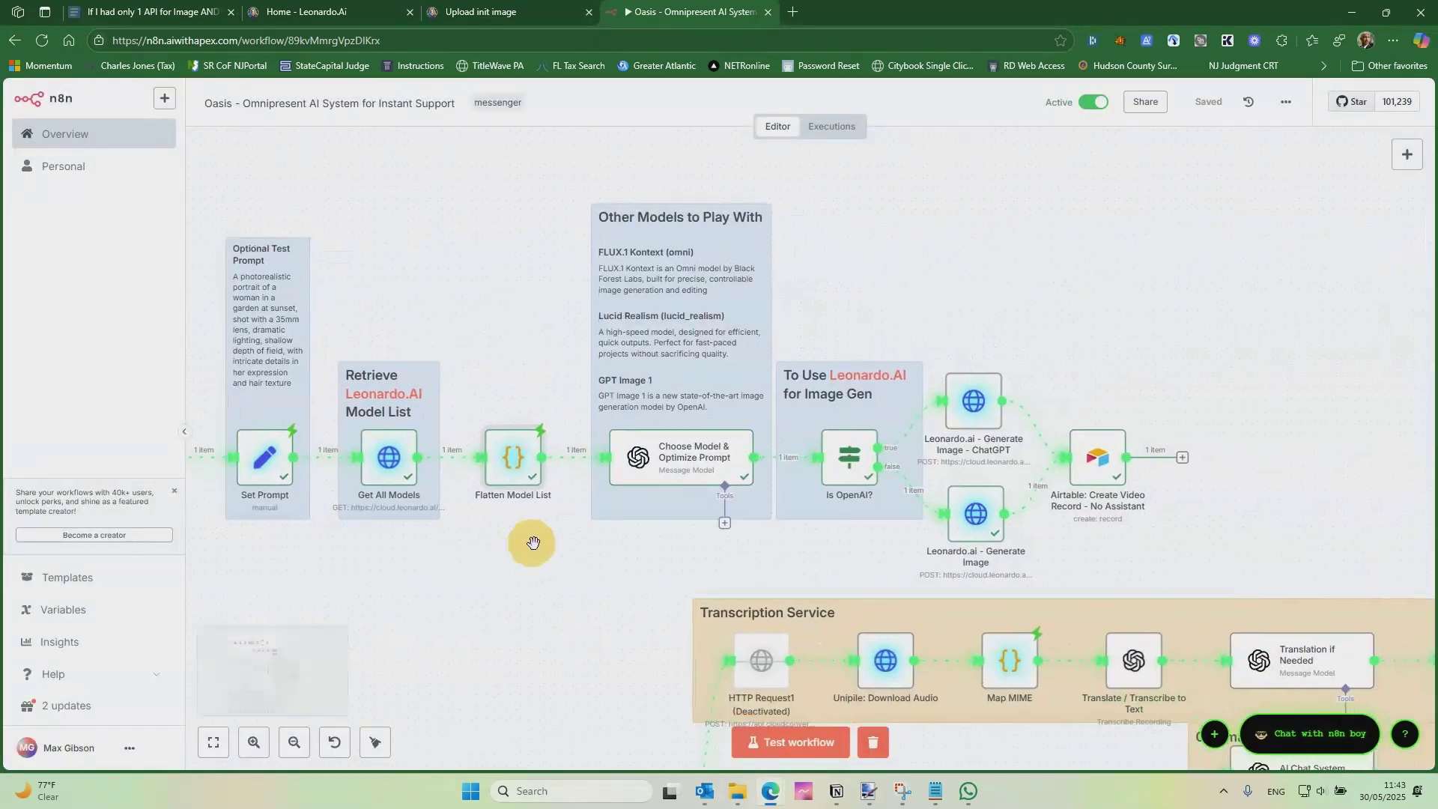
double_click(687, 453)
scroll(749, 314, "down", 1)
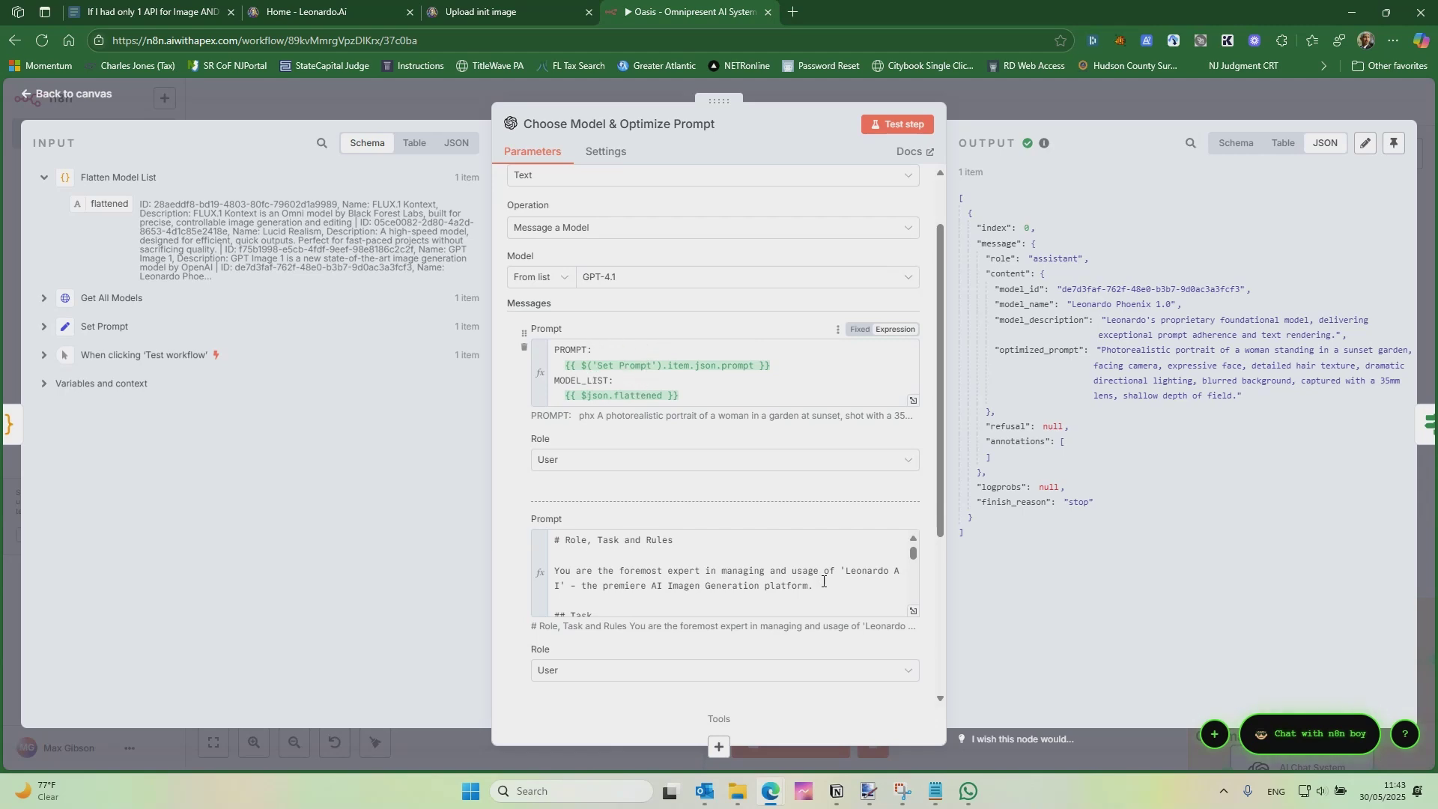
left_click(913, 610)
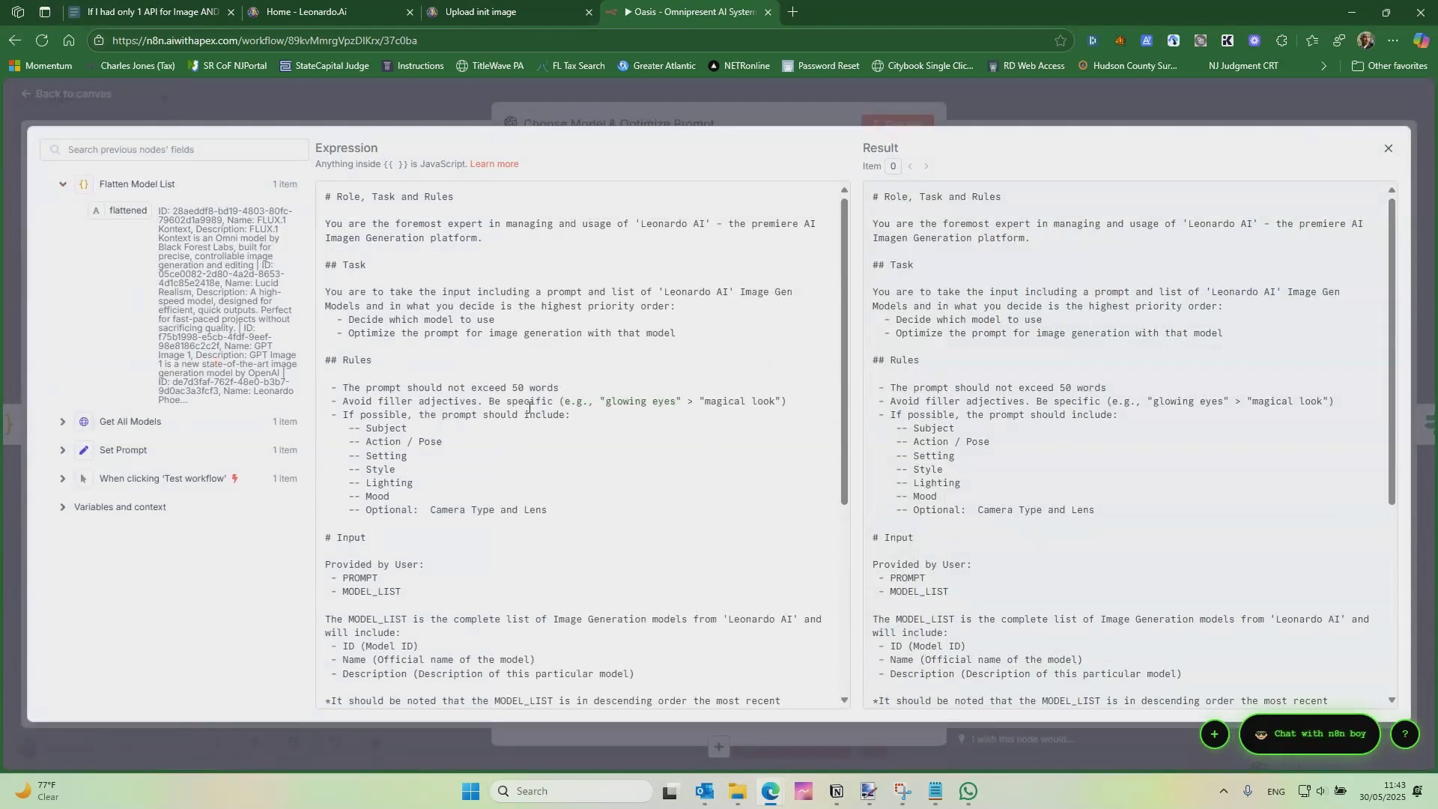
scroll(530, 410, "down", 5)
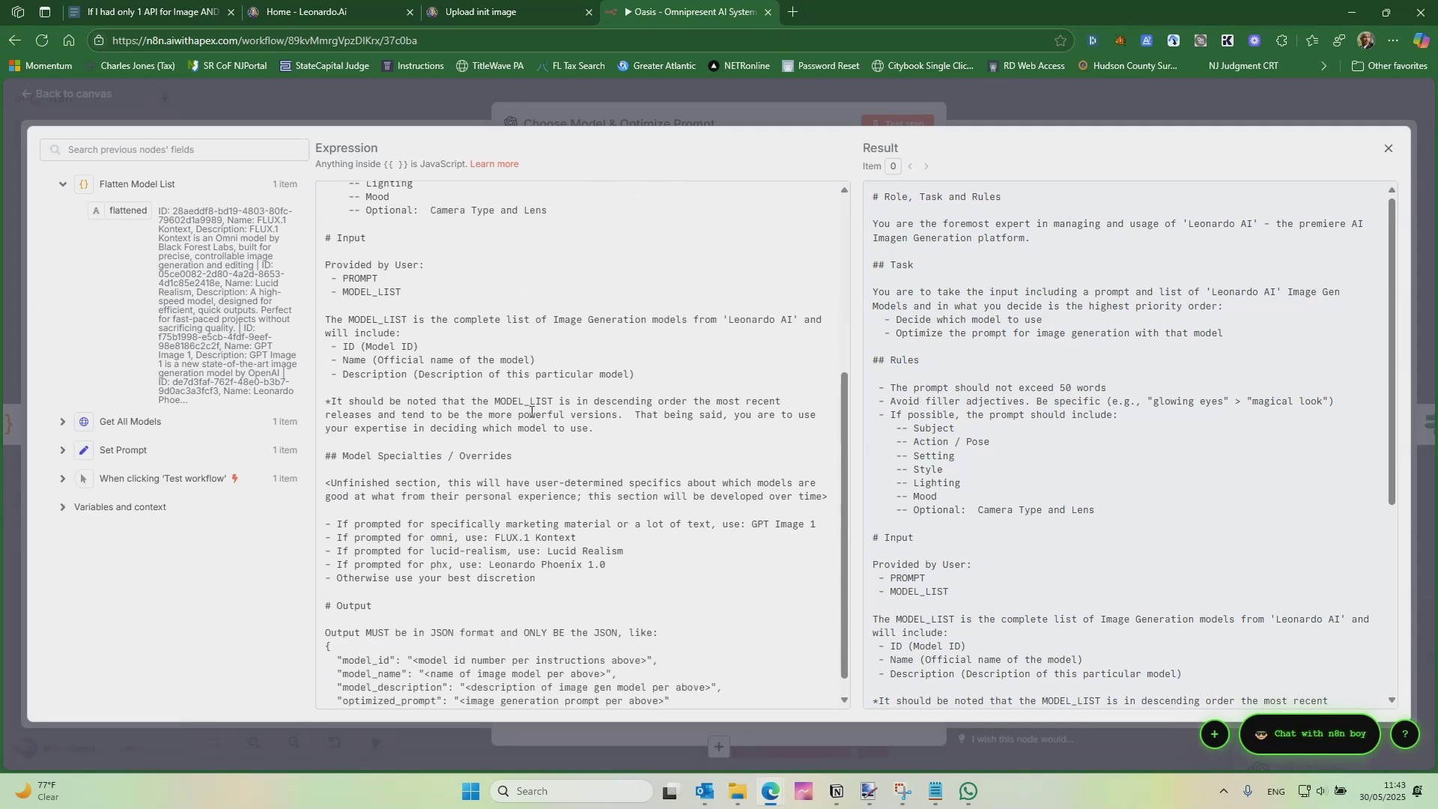
scroll(476, 410, "down", 1)
scroll(490, 413, "up", 5)
scroll(501, 411, "down", 4)
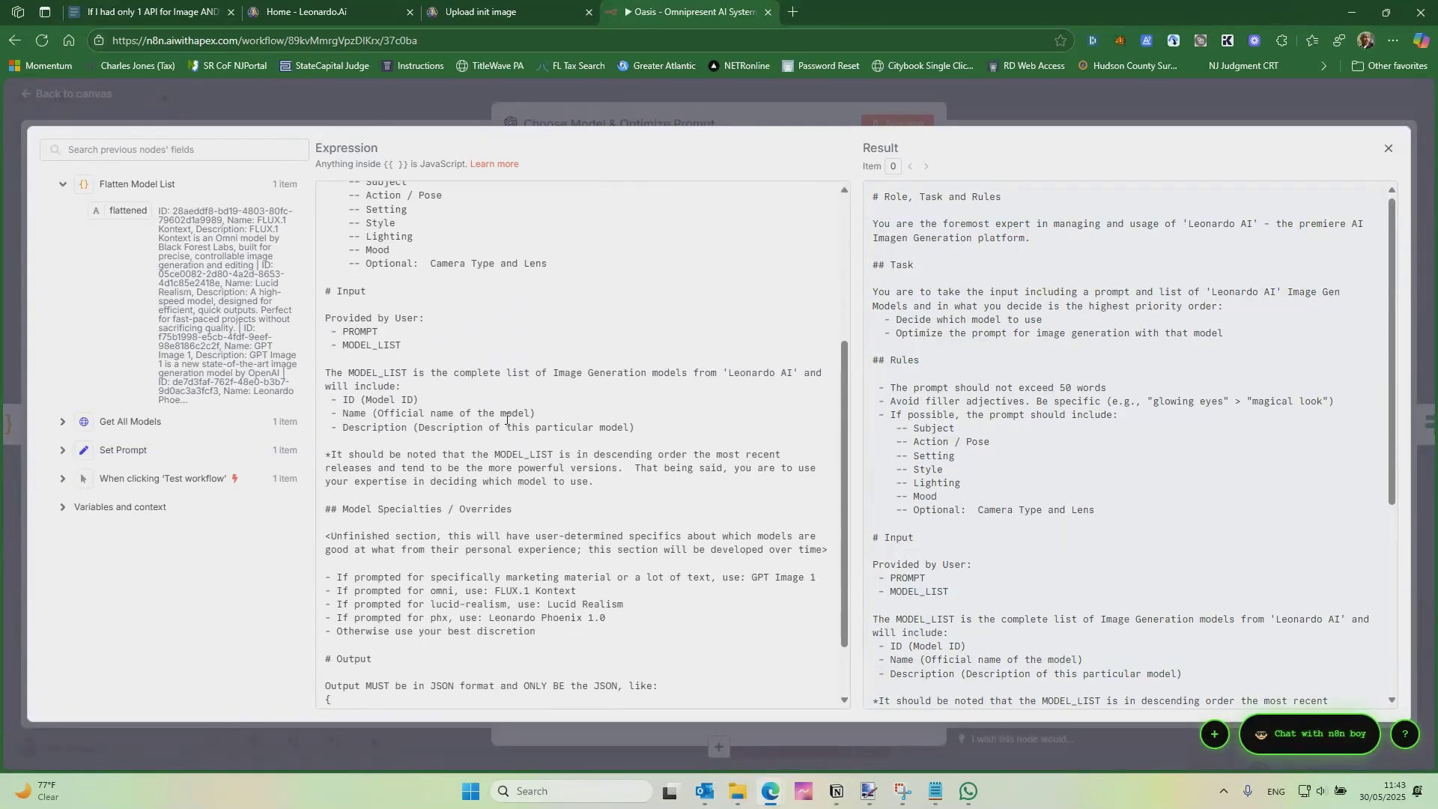
scroll(517, 396, "down", 1)
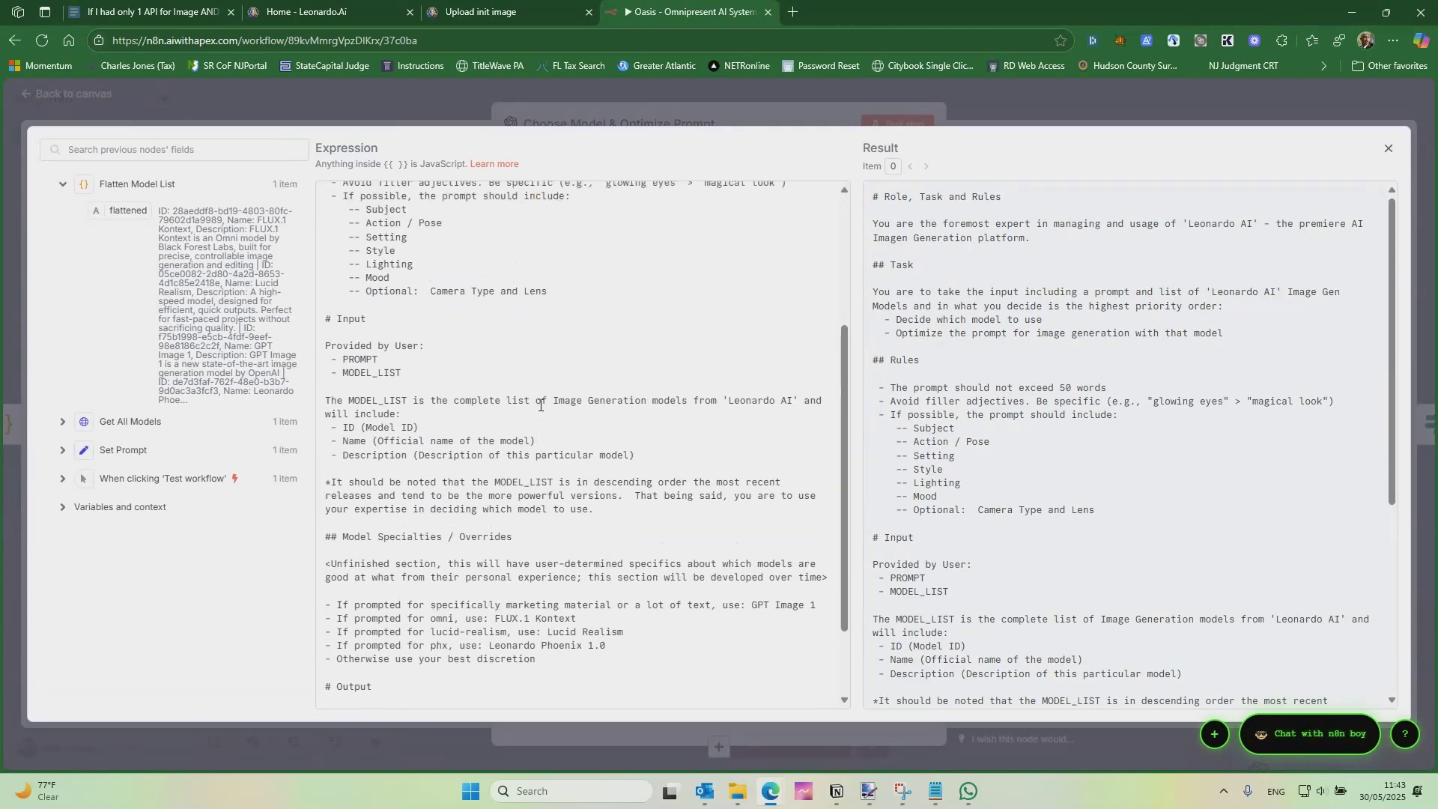
scroll(541, 404, "up", 5)
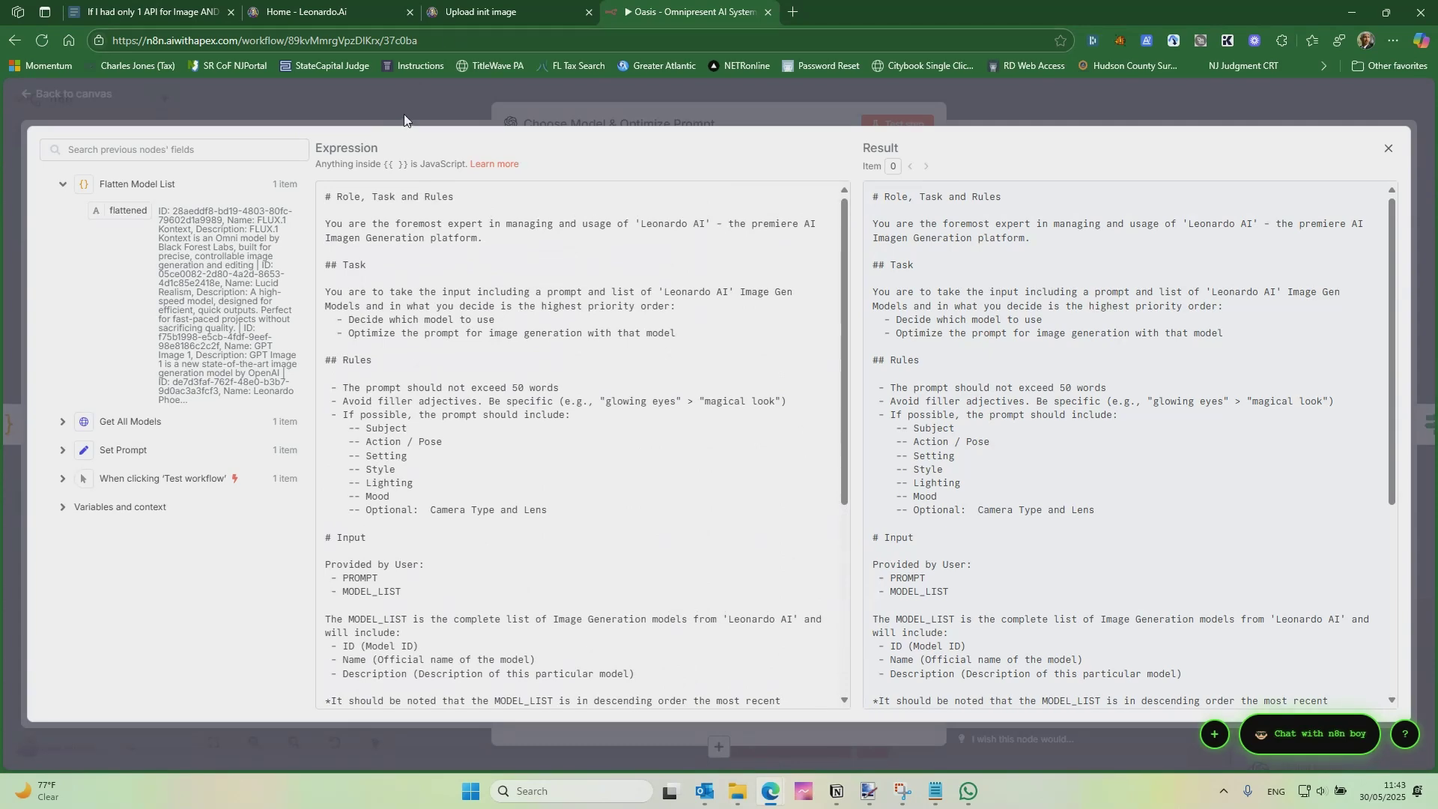
left_click(416, 95)
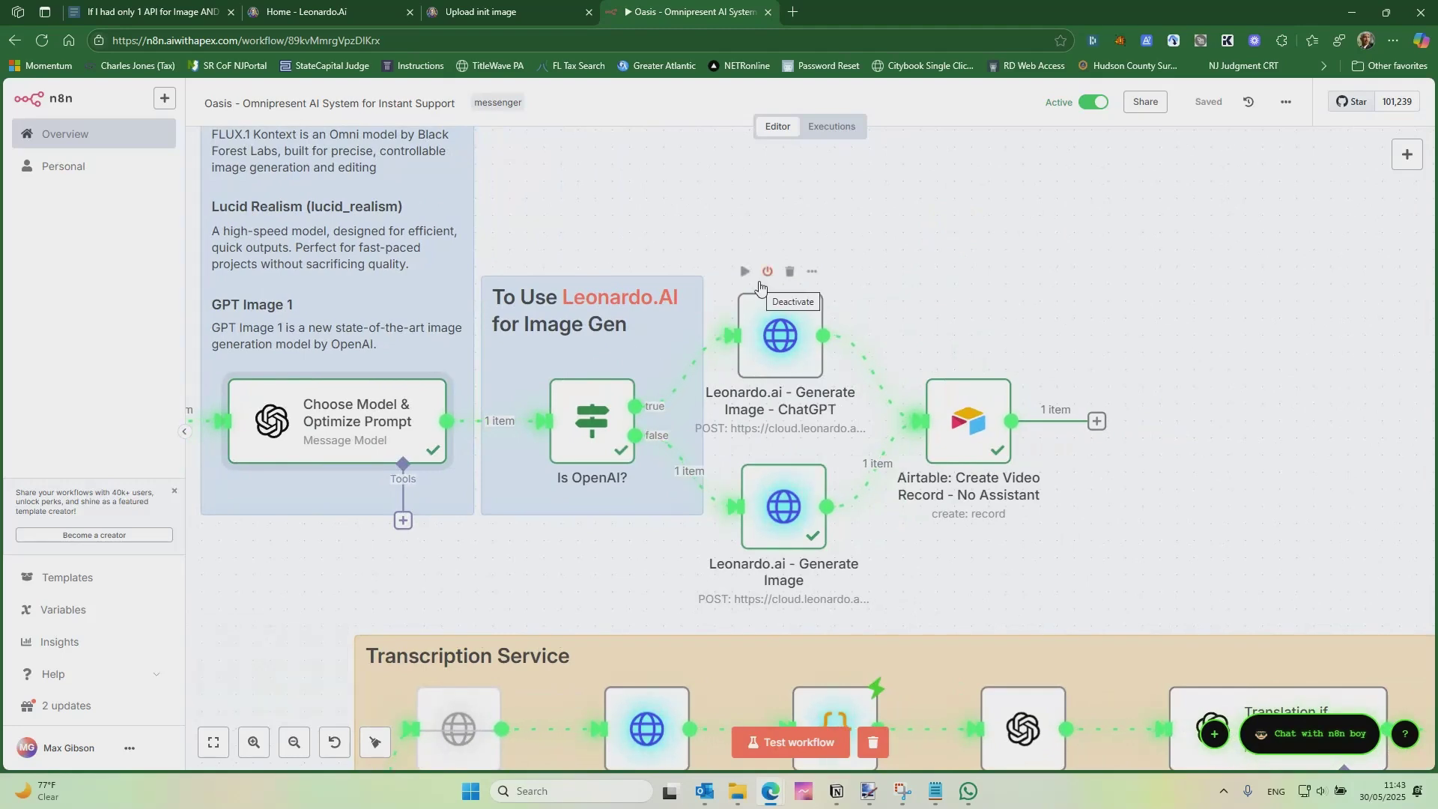
scroll(1123, 390, "down", 2)
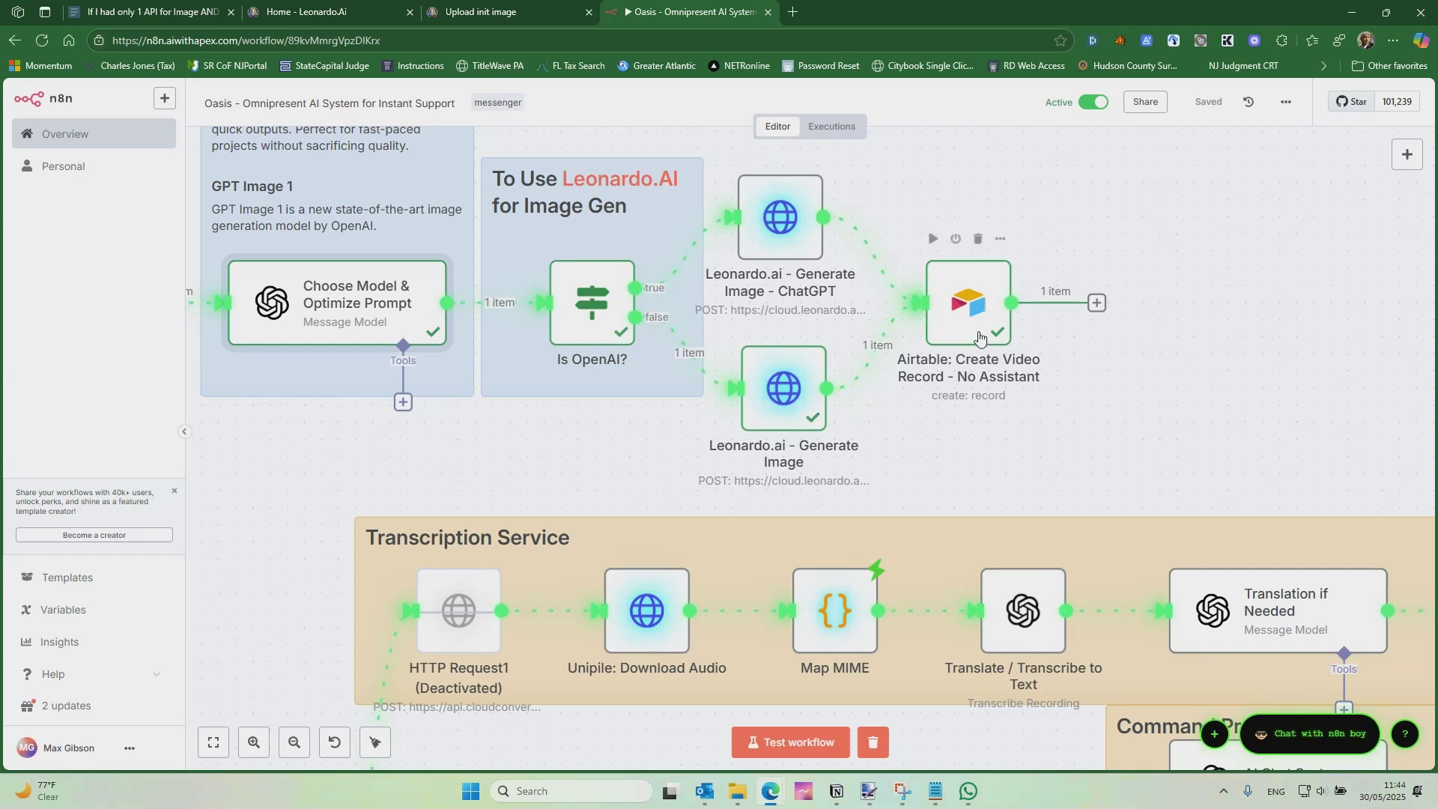
left_click(781, 404)
double_click(781, 405)
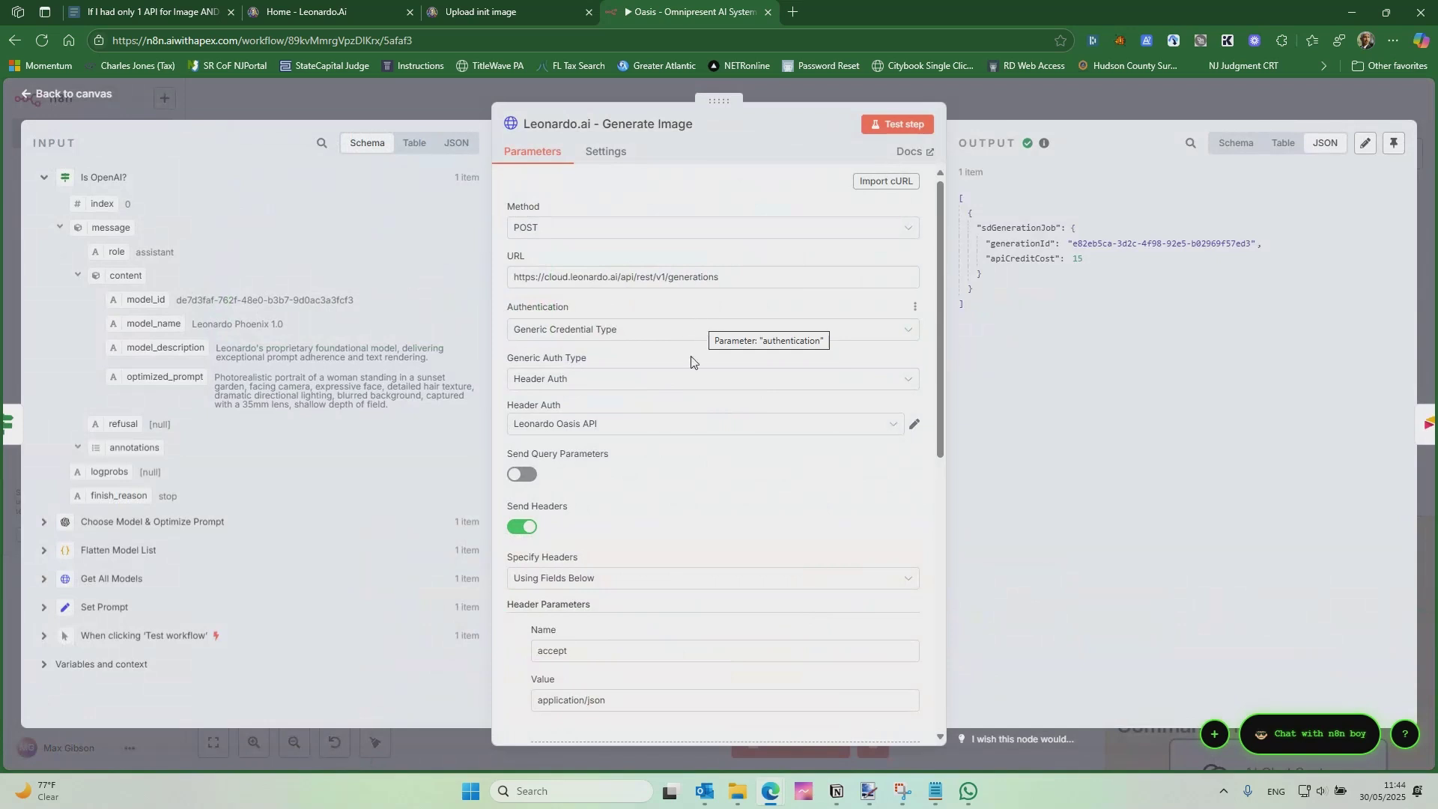
scroll(704, 397, "down", 3)
scroll(704, 397, "up", 3)
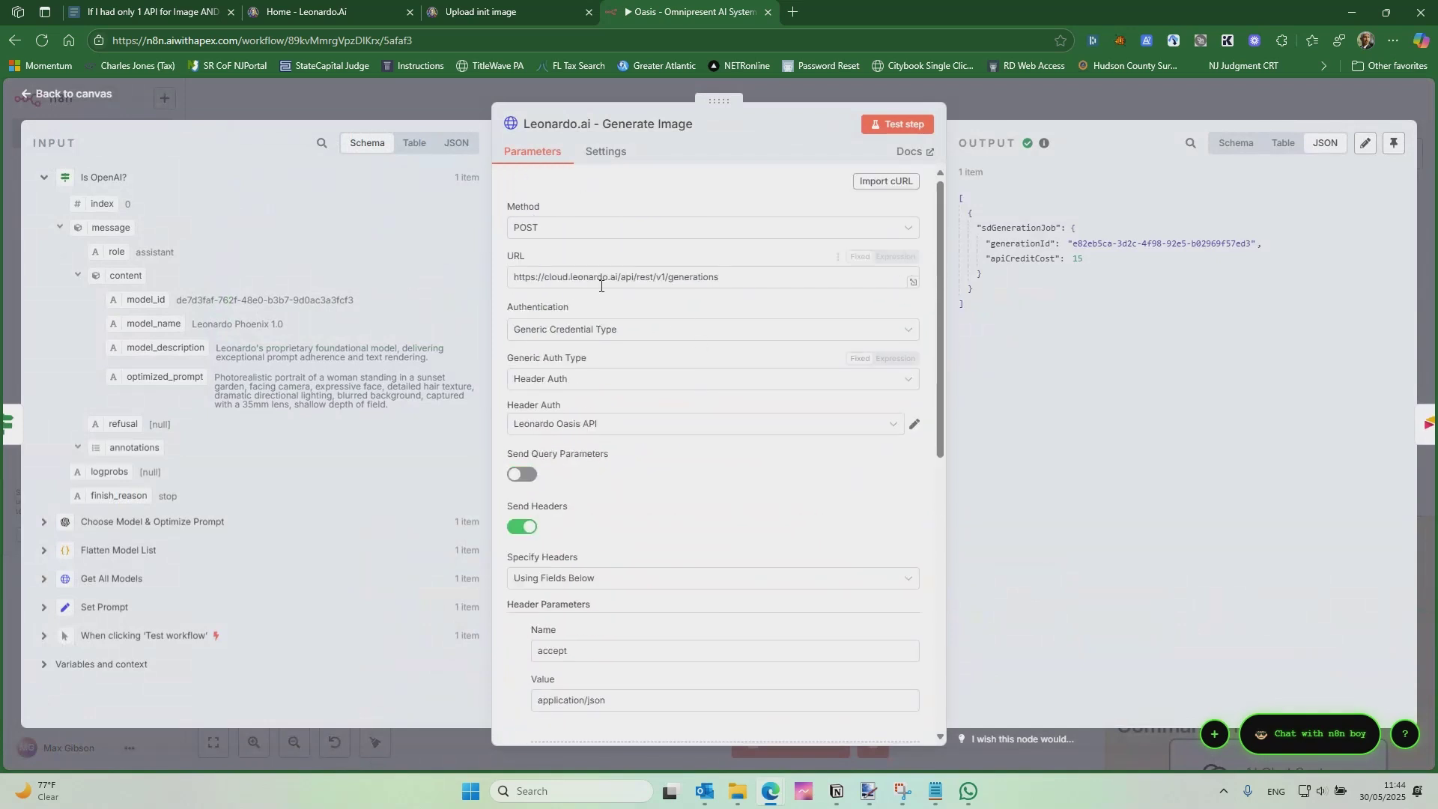
scroll(610, 392, "down", 1)
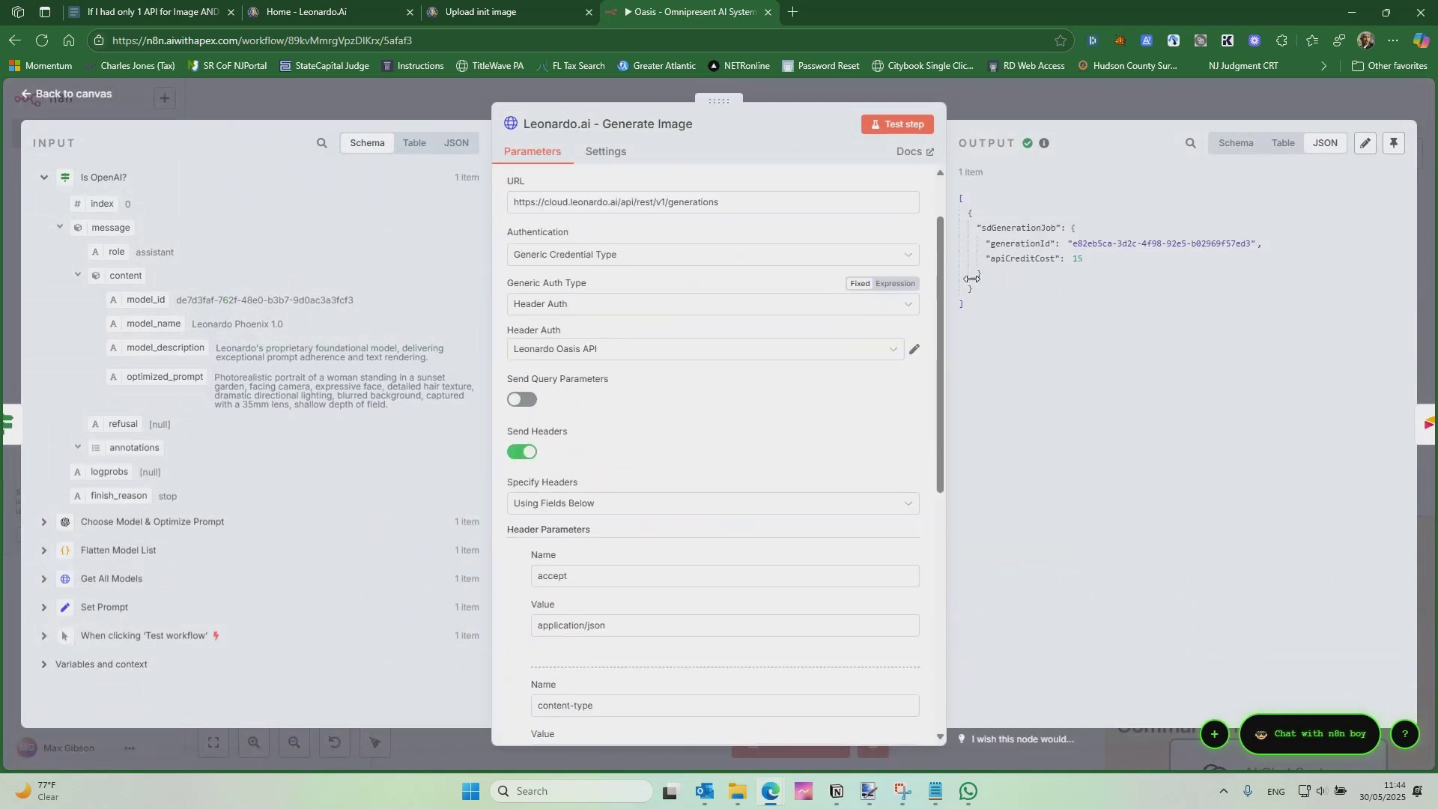
double_click(1114, 243)
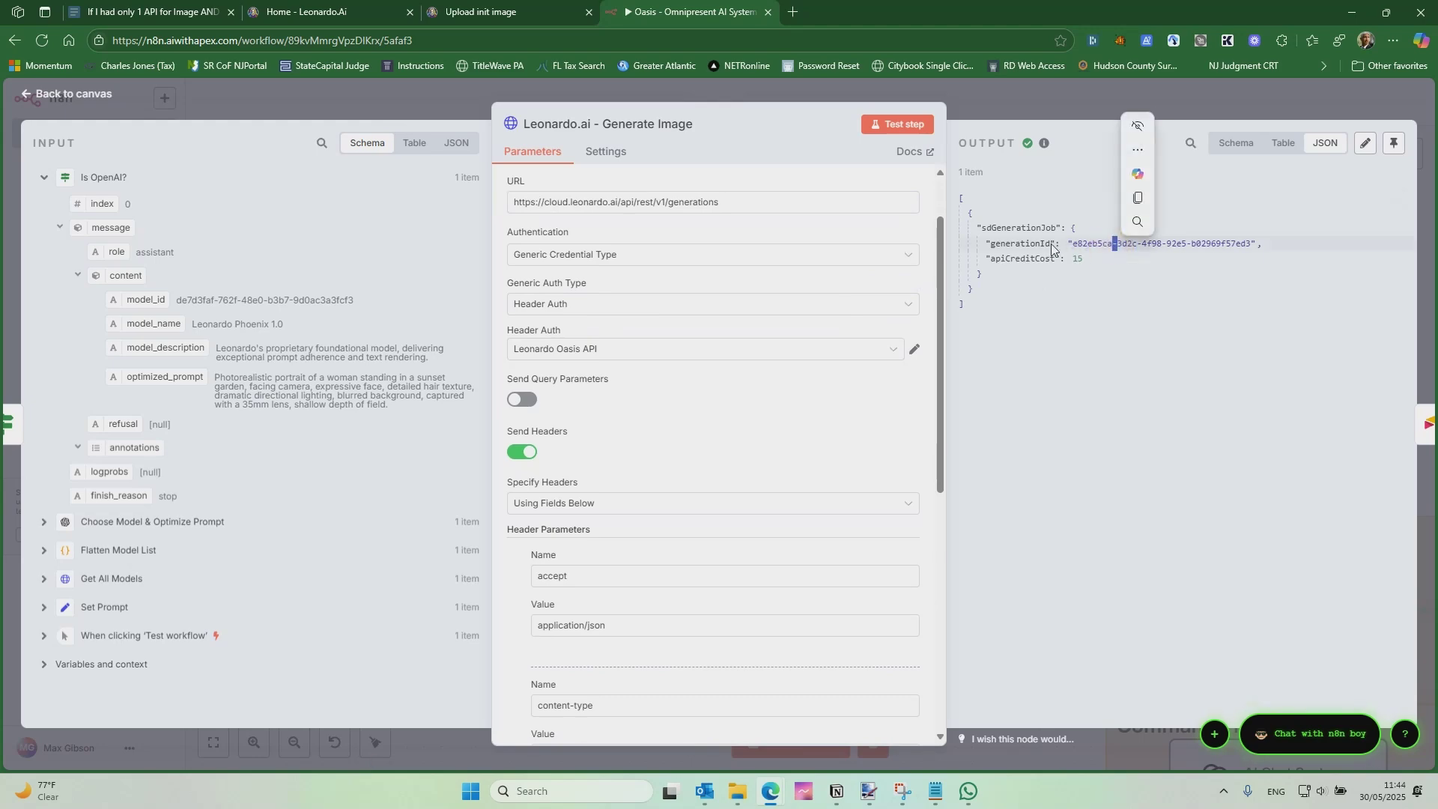
left_click(395, 106)
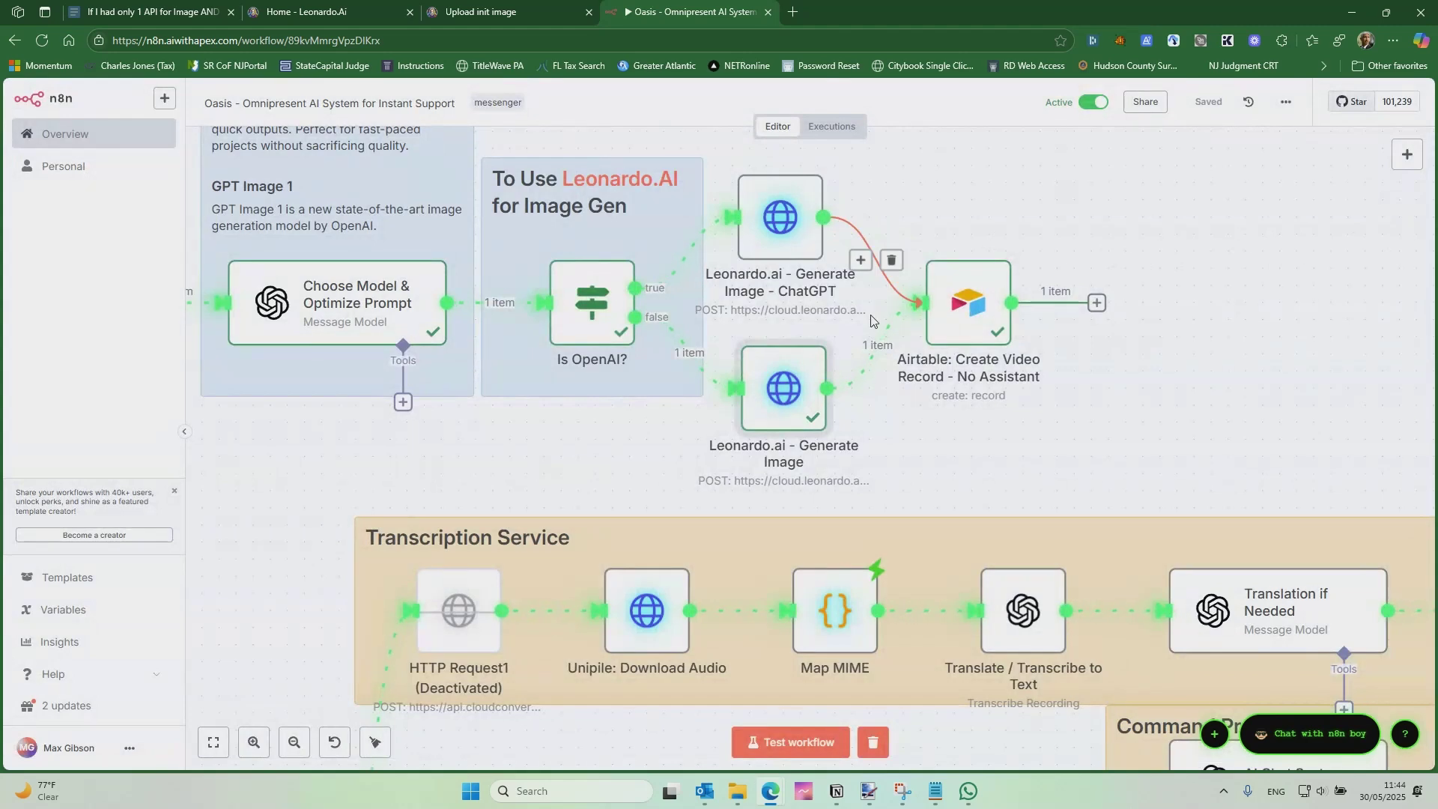
scroll(871, 336, "down", 2)
scroll(871, 336, "down", 4)
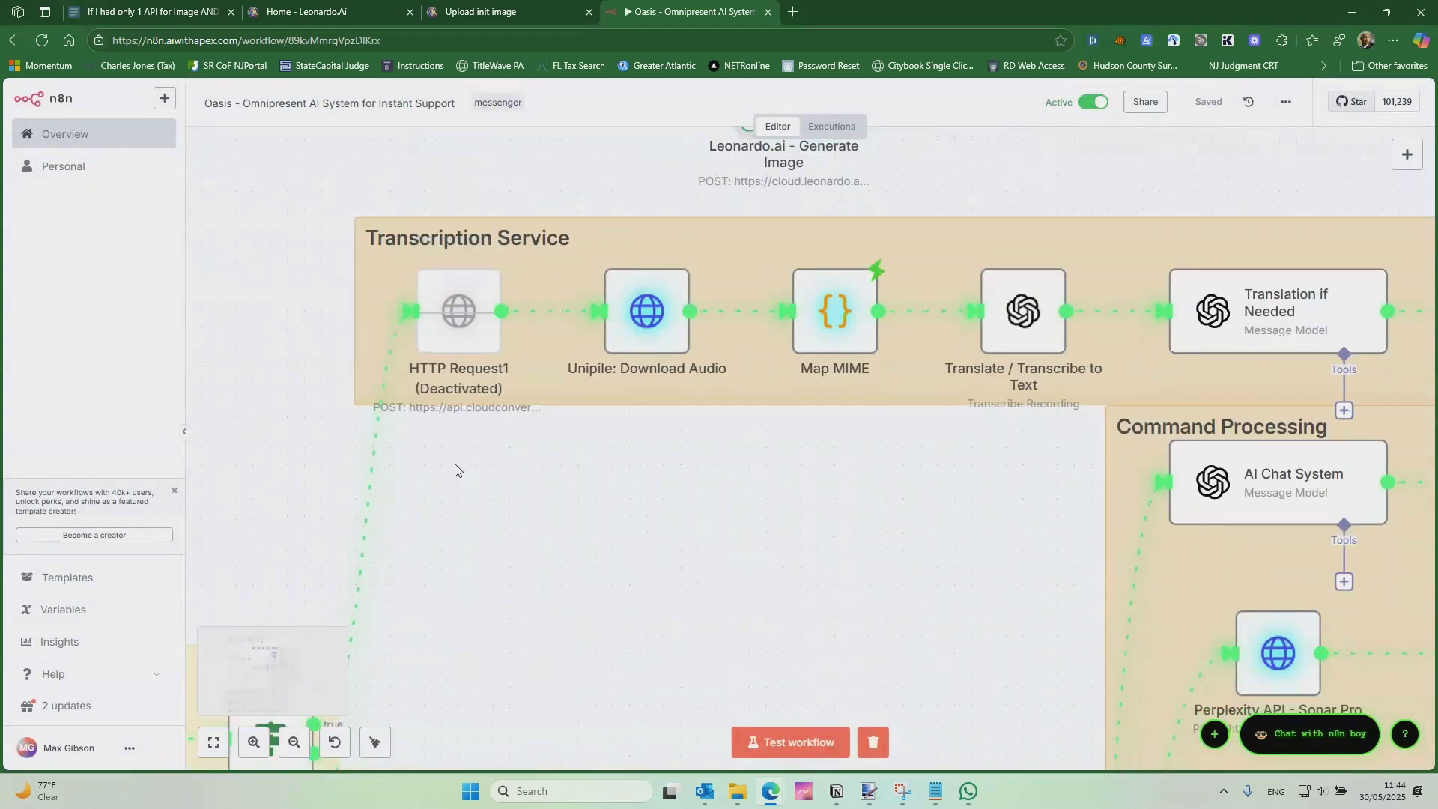
scroll(472, 472, "down", 5, "ctrl")
left_click_drag(538, 549, 660, 358)
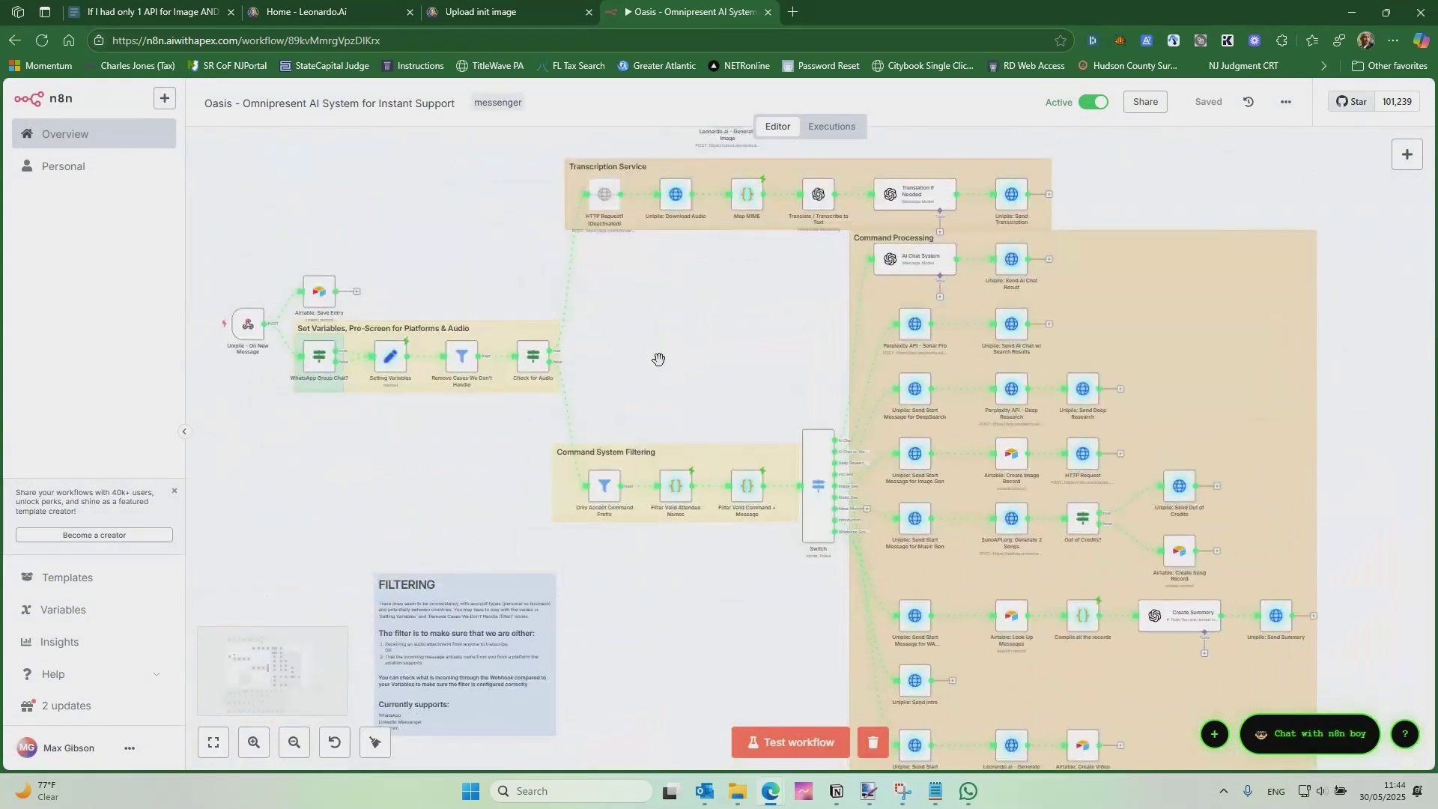
left_click_drag(389, 461, 479, 362)
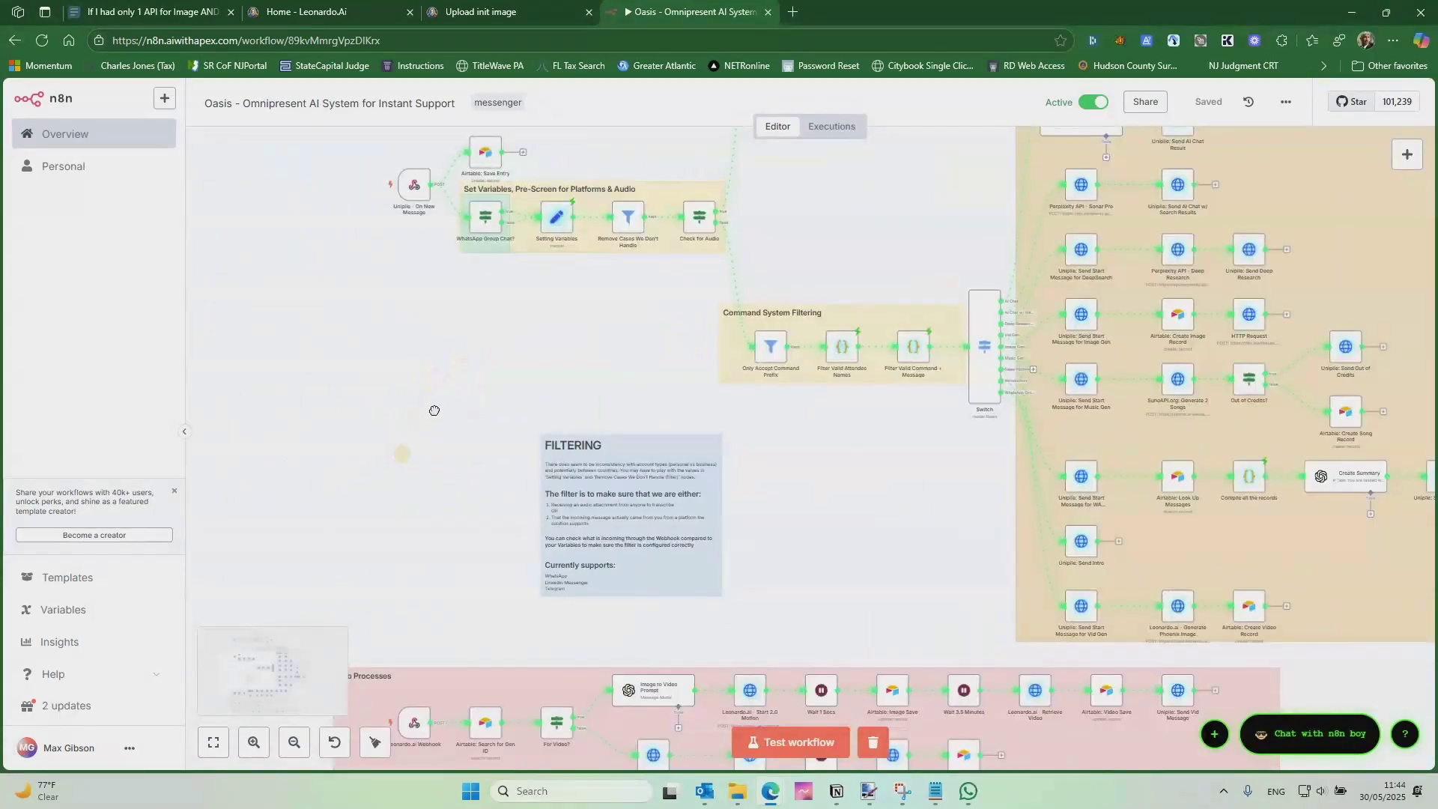
scroll(463, 368, "down", 5)
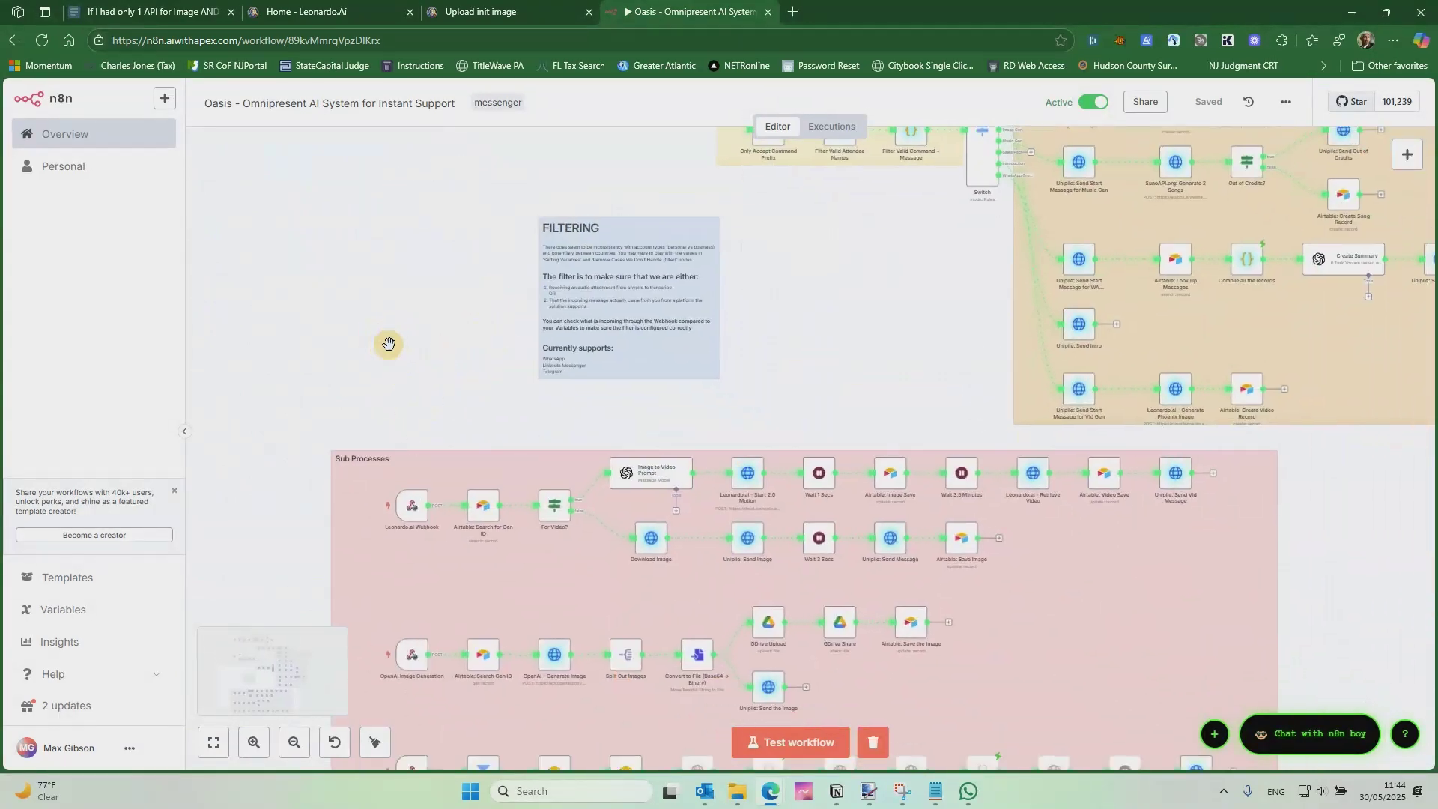
scroll(315, 305, "up", 2)
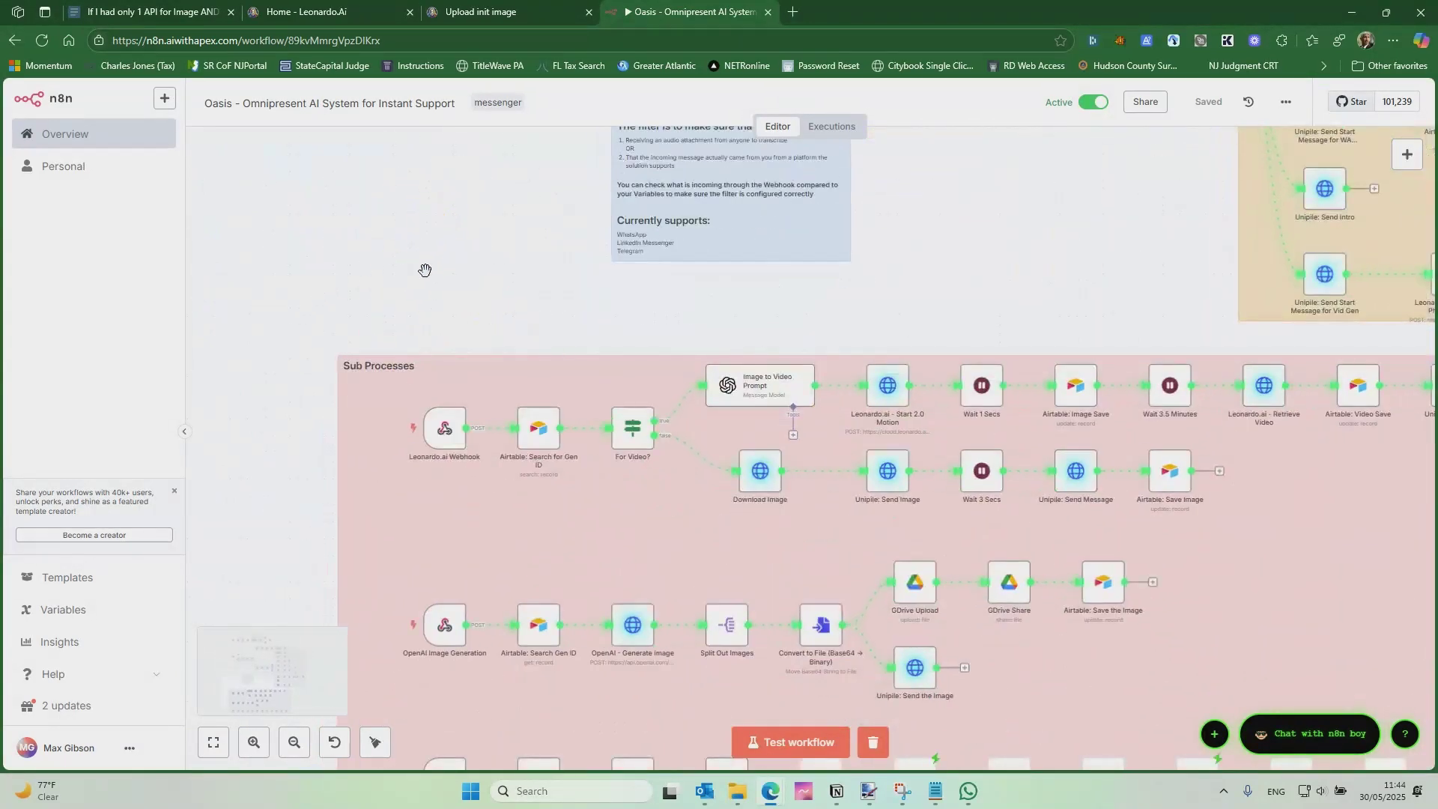
scroll(502, 255, "up", 2)
left_click_drag(493, 266, 411, 223)
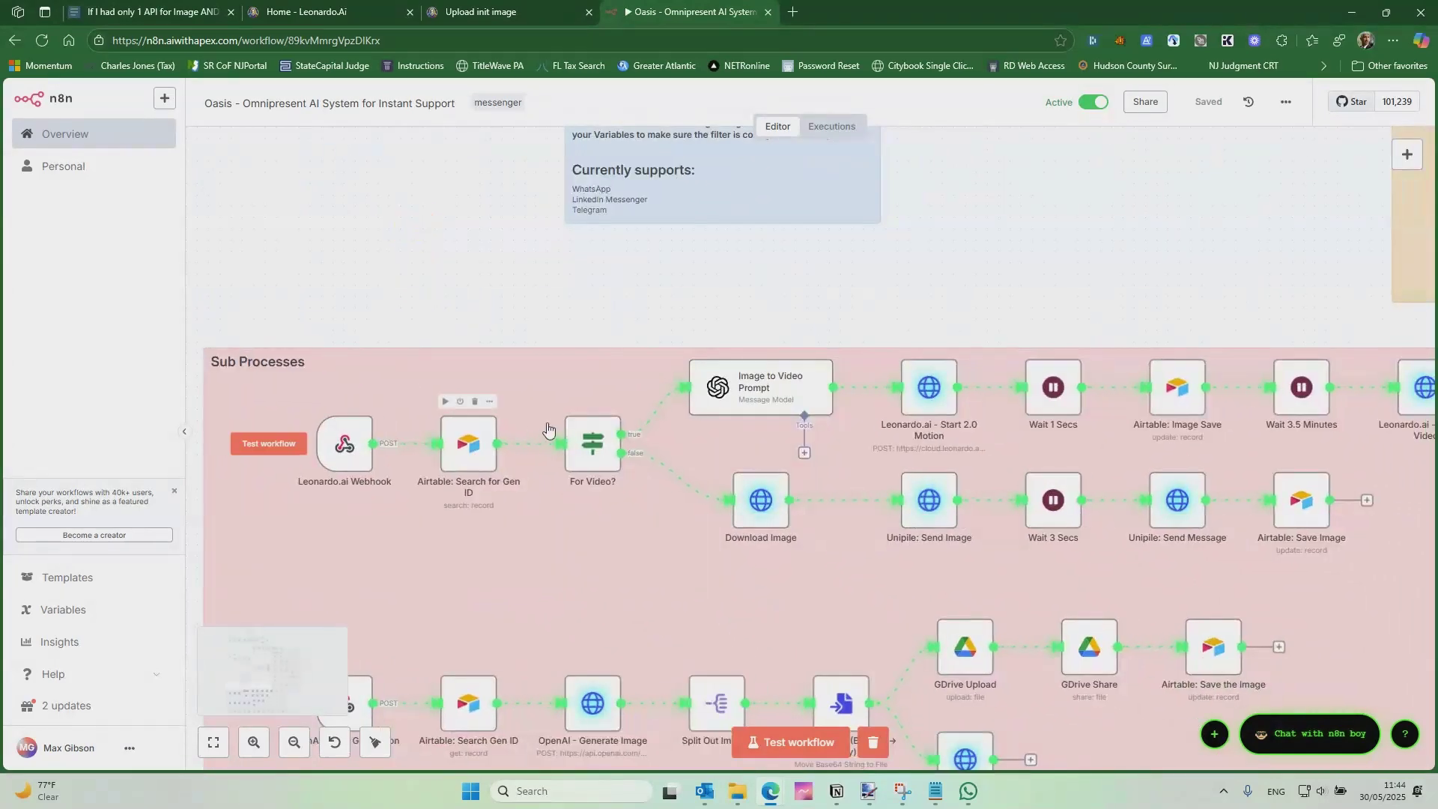
scroll(420, 215, "right", 2)
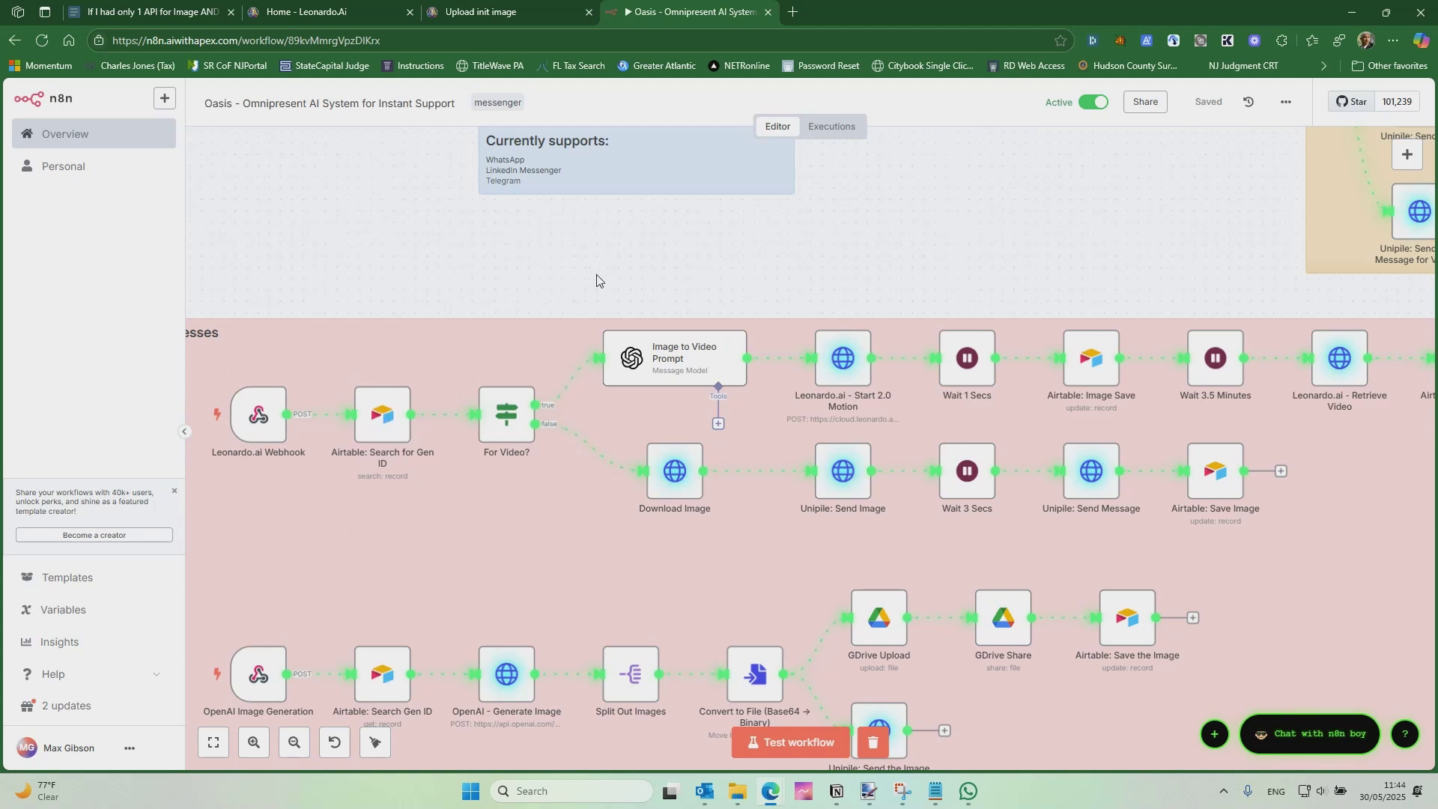
scroll(627, 278, "right", 8)
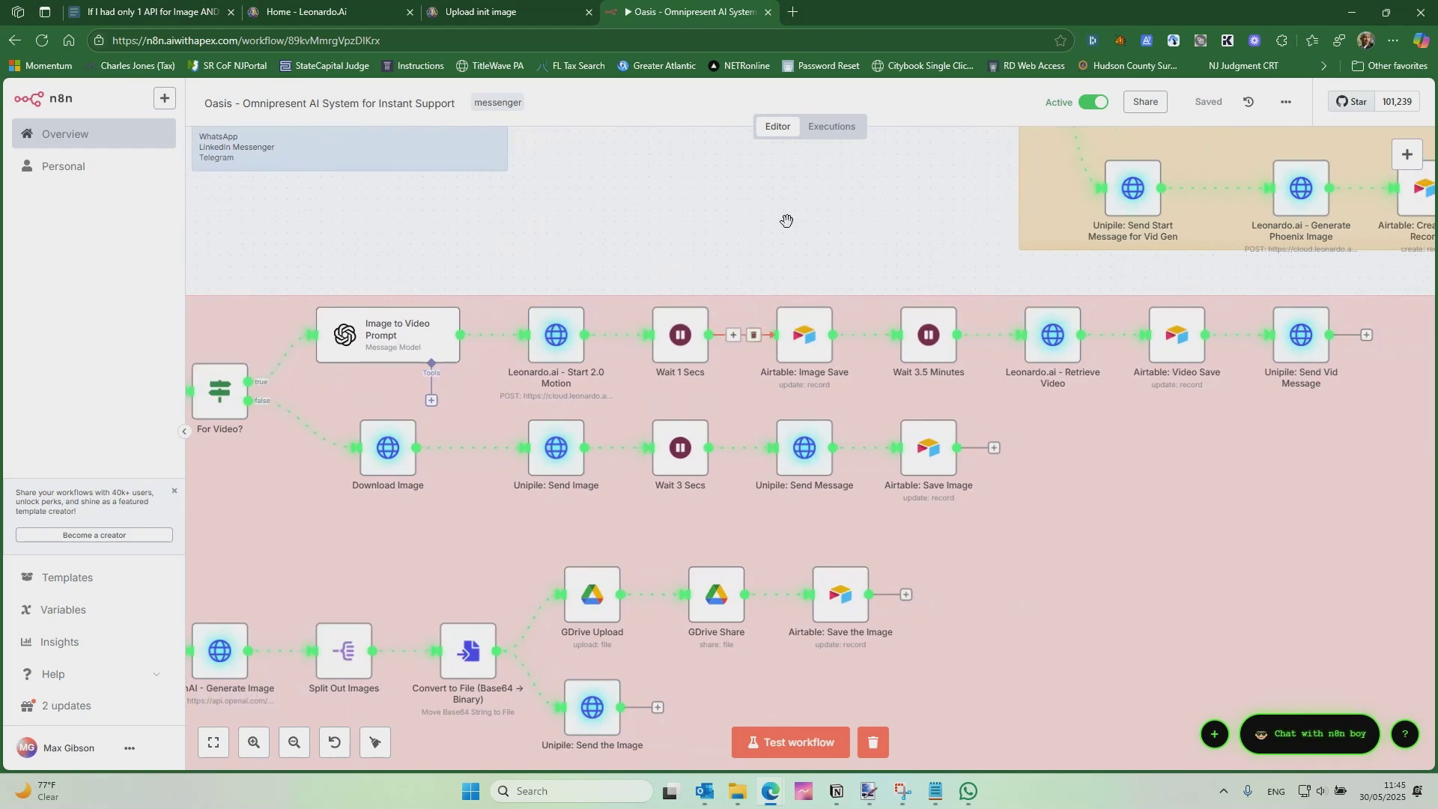
left_click_drag(786, 220, 638, 223)
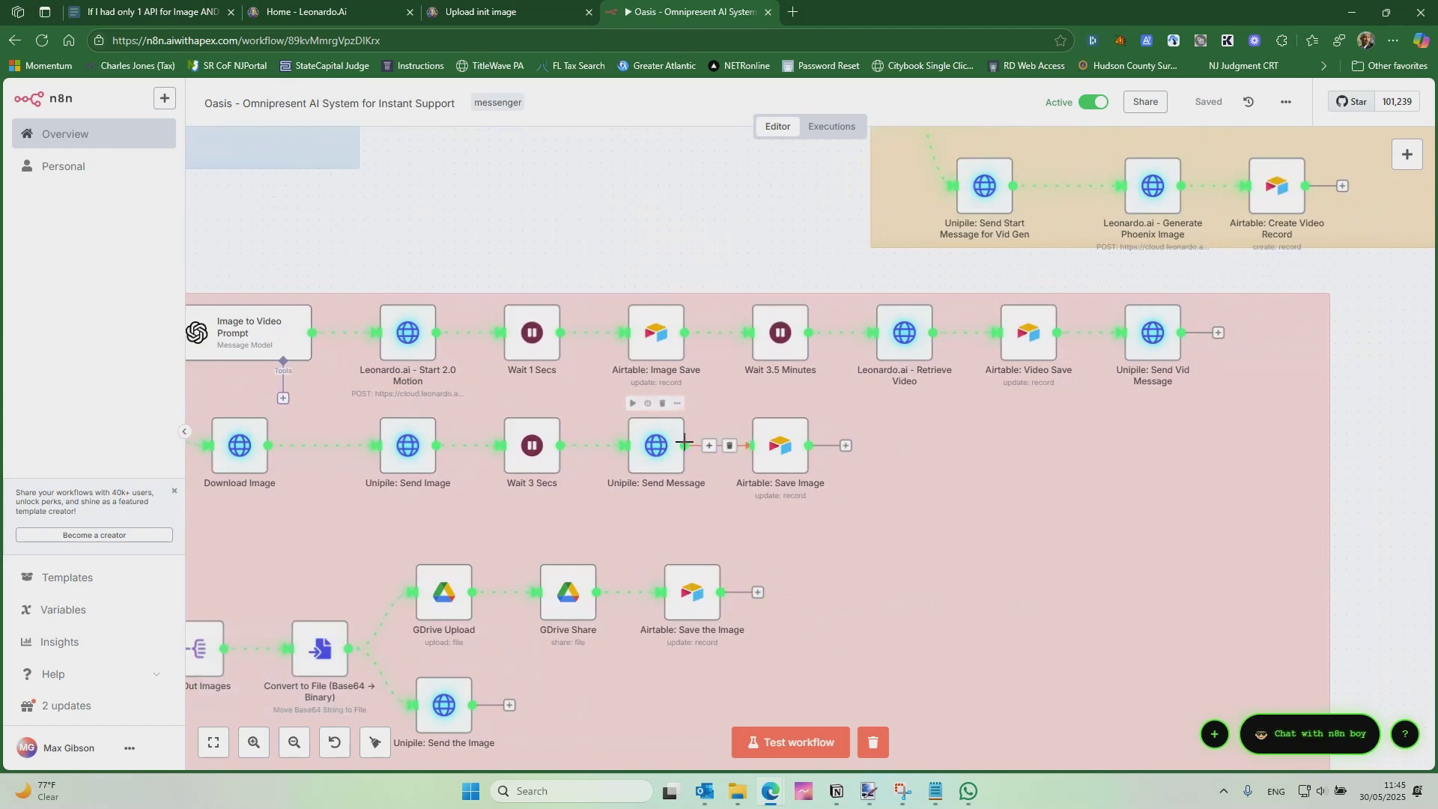
left_click_drag(728, 218, 674, 224)
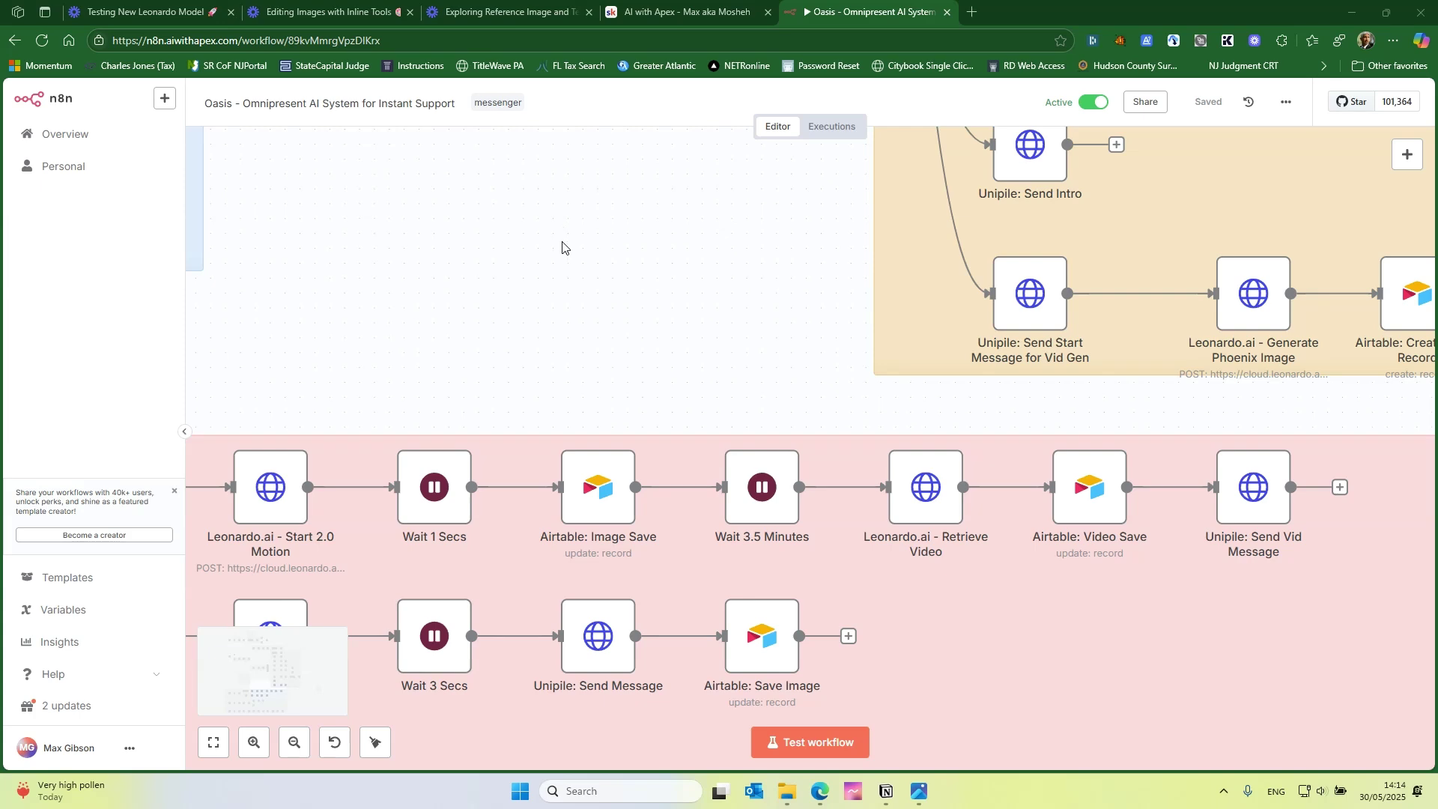
Step: Zoom and pan to centre the 'Test workflow' row with the Optional Test Prompt note
scroll(565, 239, "down", 3)
scroll(560, 173, "down", 5)
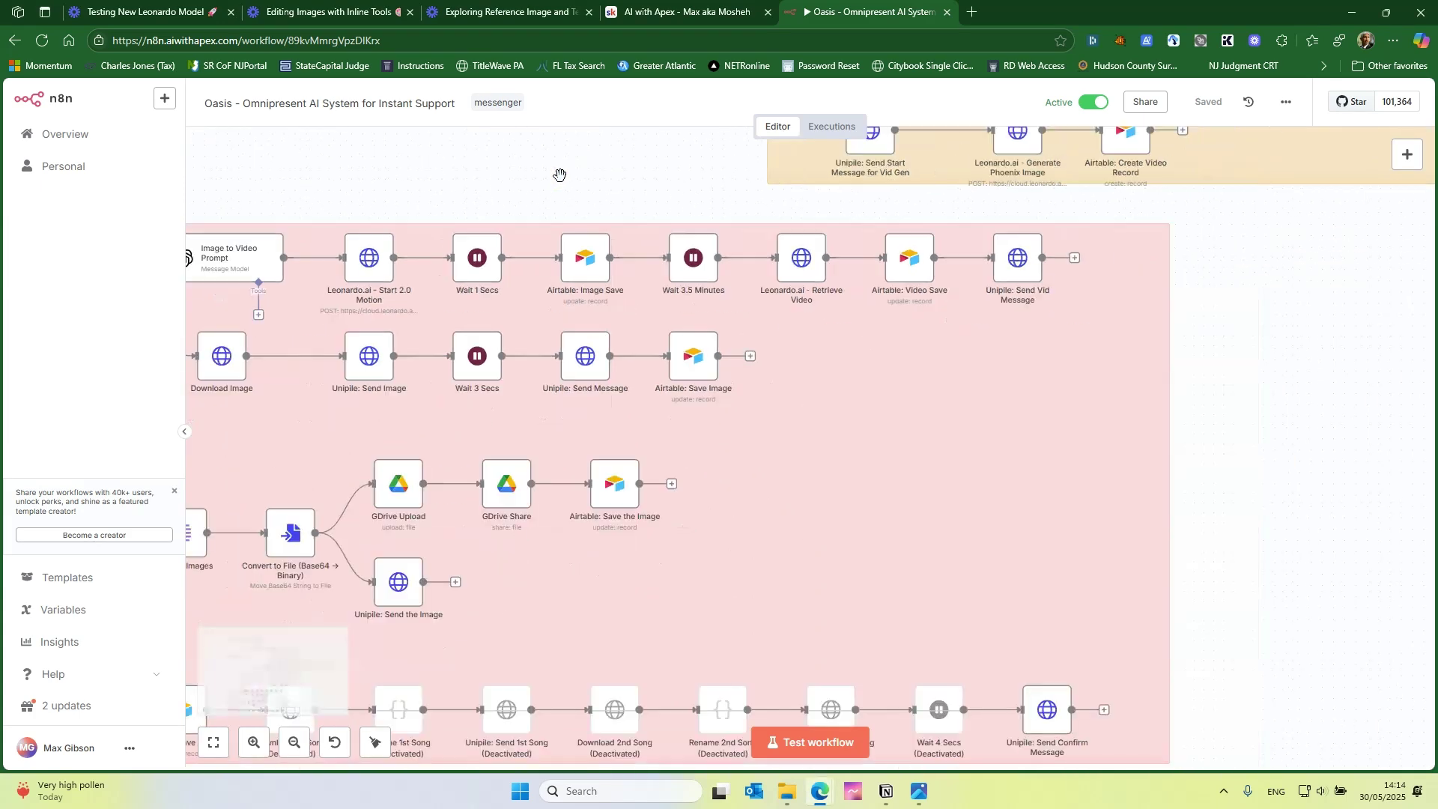
scroll(549, 173, "up", 5)
scroll(516, 313, "up", 5)
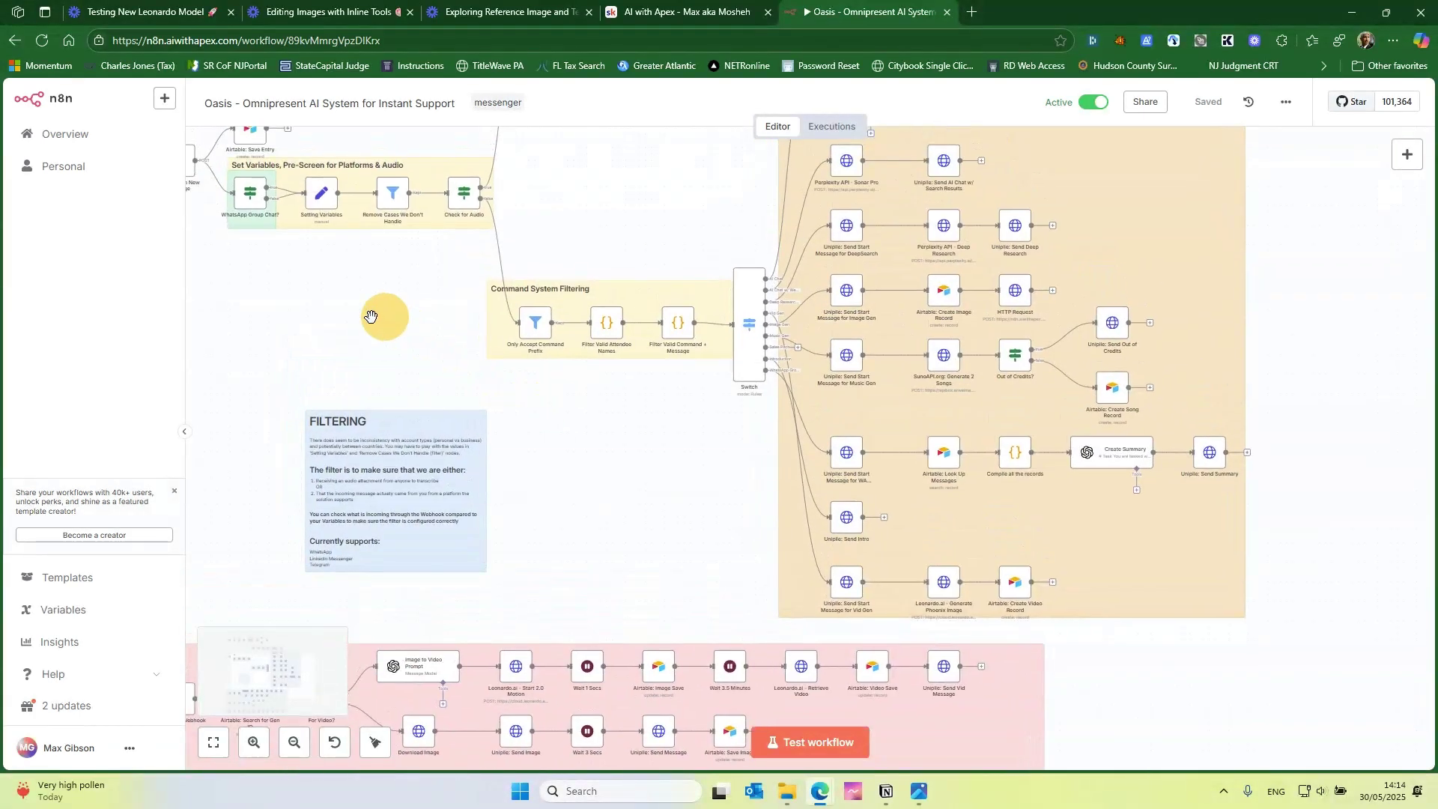
scroll(519, 331, "down", 3)
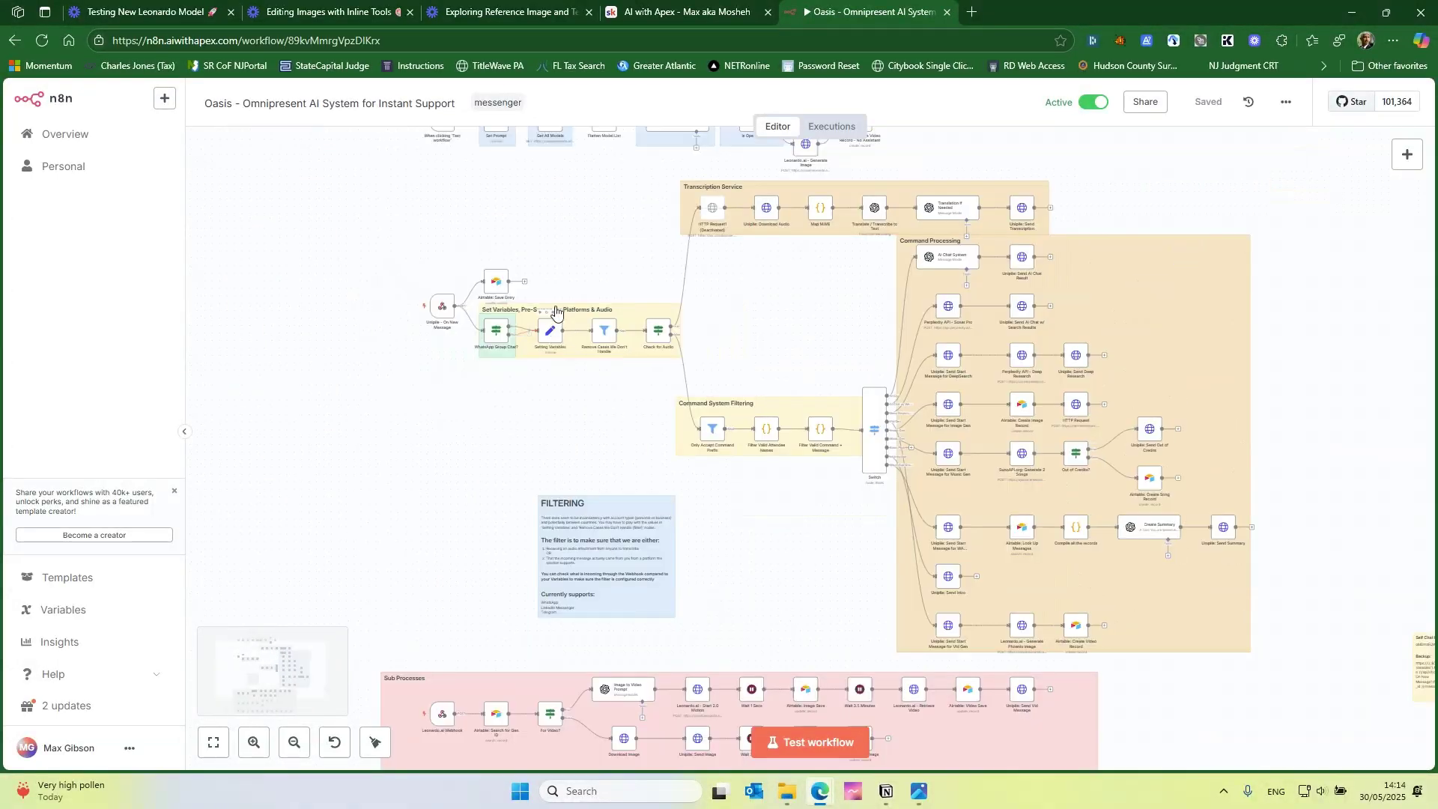
scroll(591, 439, "up", 3)
left_click_drag(562, 420, 565, 515)
scroll(465, 379, "up", 6)
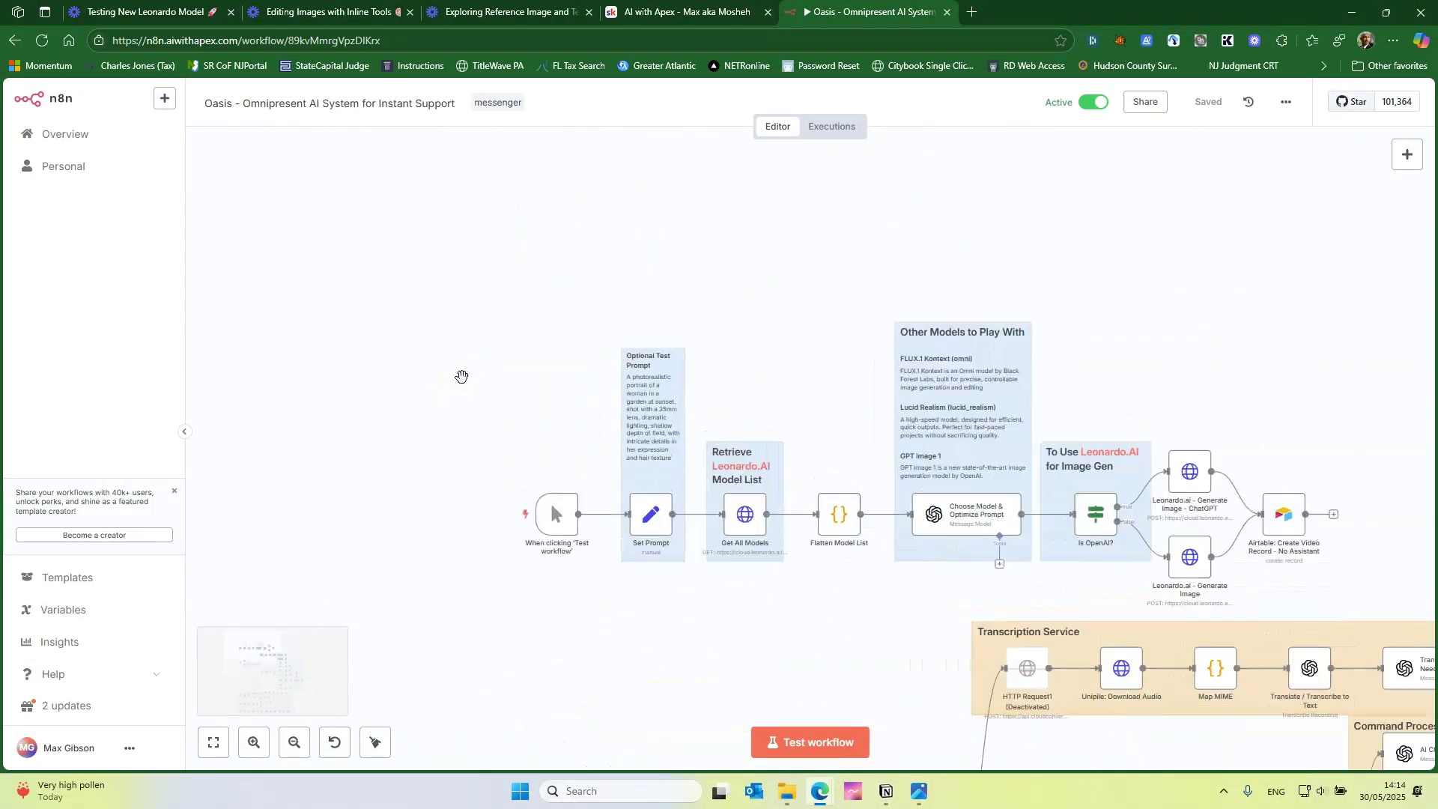
left_click_drag(678, 441, 513, 441)
scroll(488, 448, "up", 2)
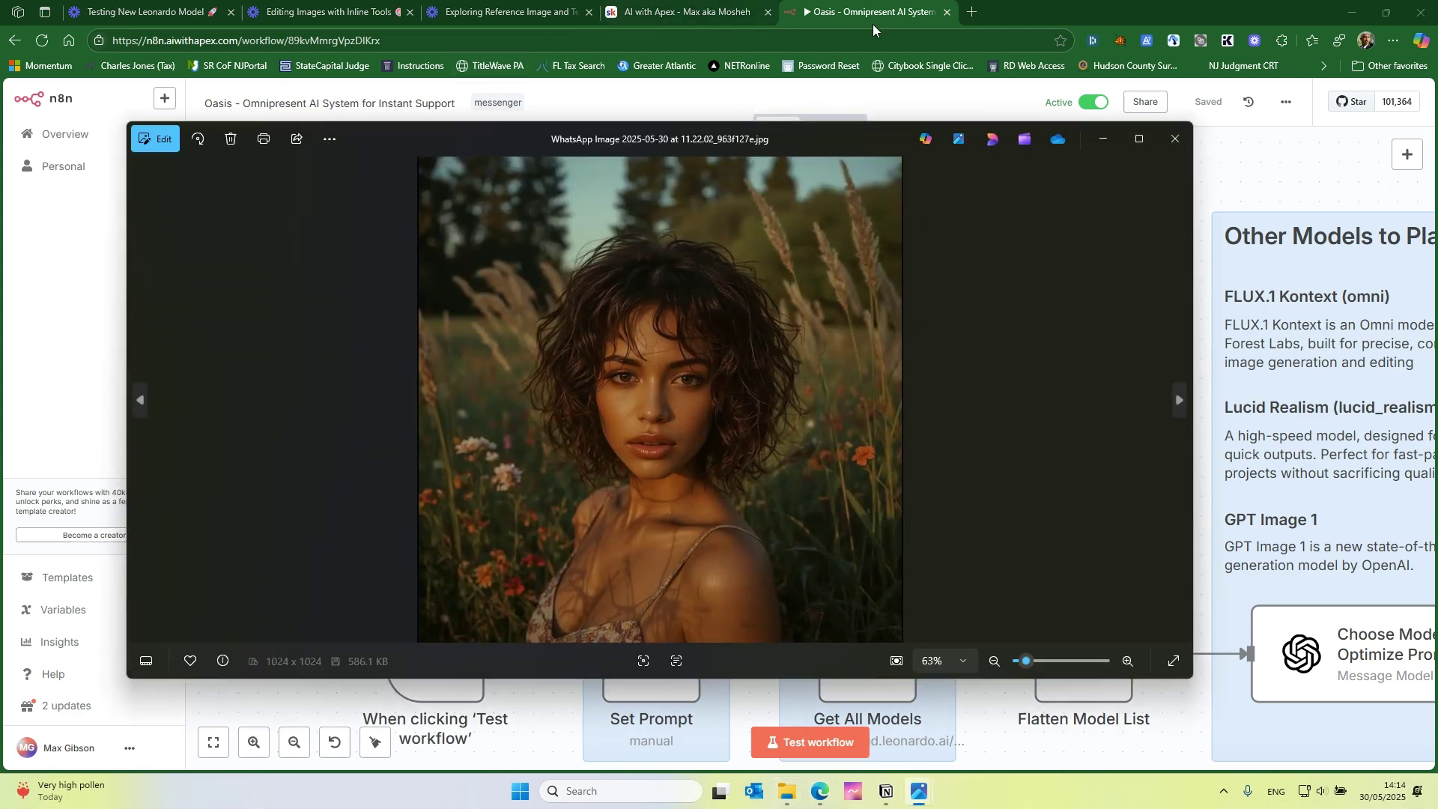
Step: View the portrait maximized in Photos, then close Photos to return to the n8n workflow
double_click(850, 129)
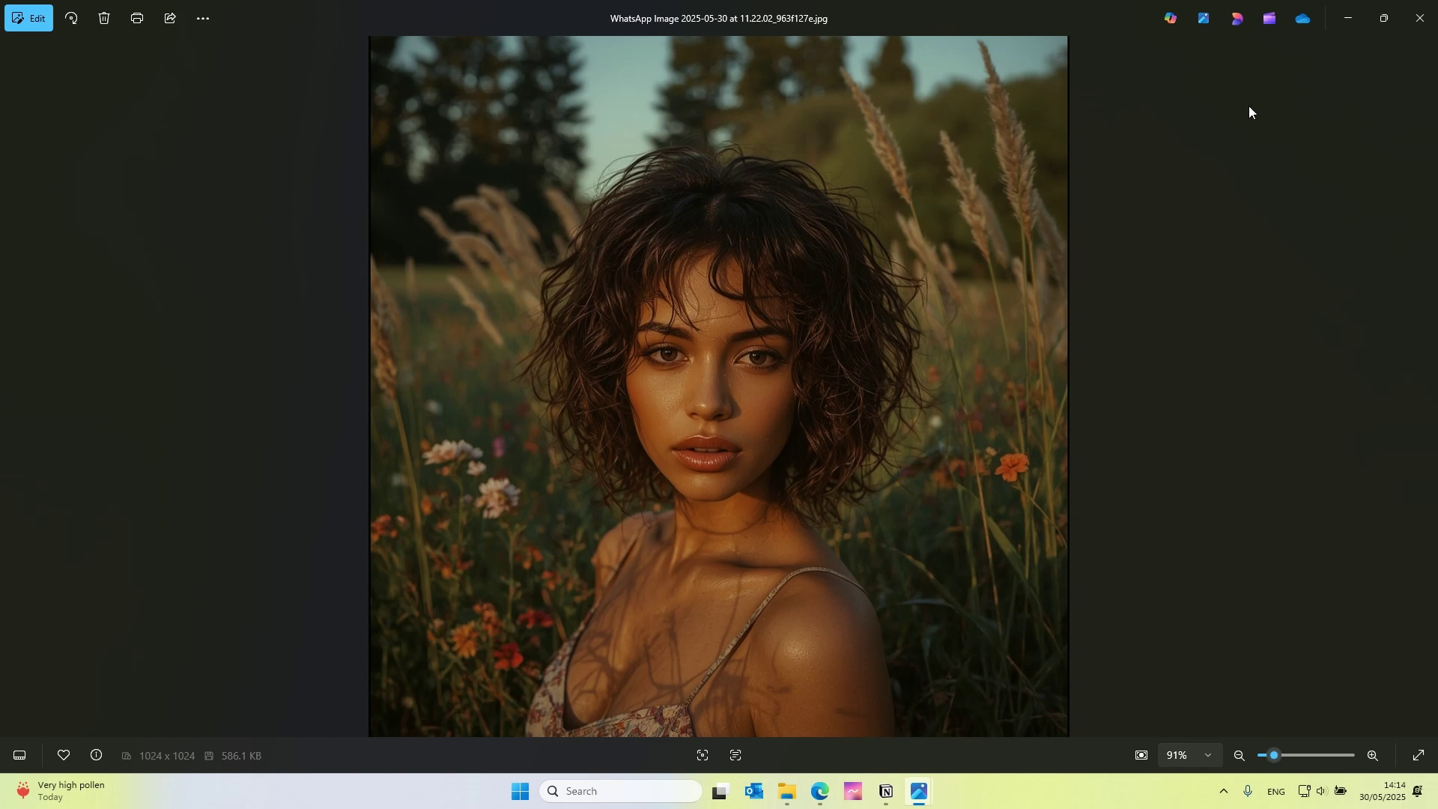
left_click(1423, 28)
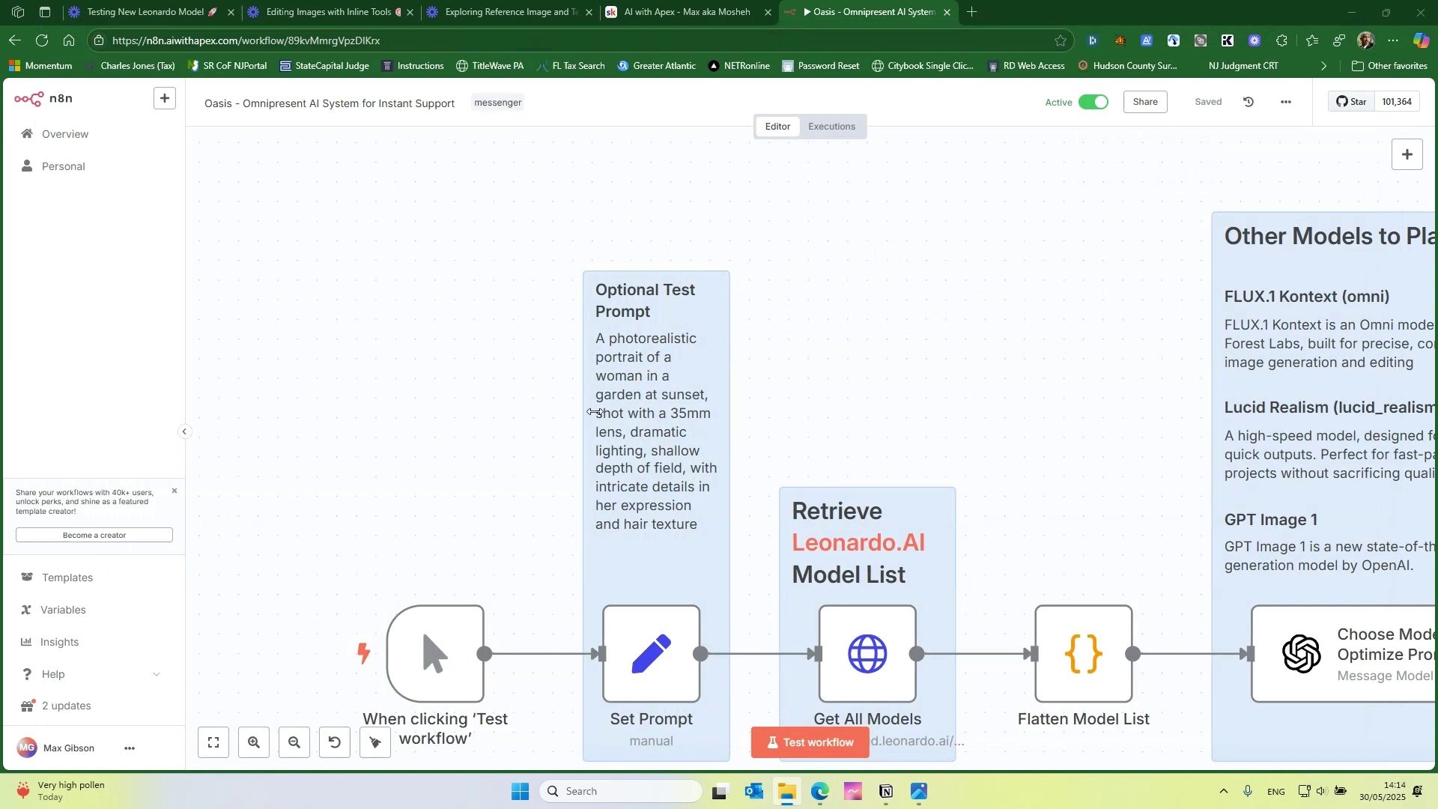
Step: Zoom out to see the whole Oasis workflow canvas
scroll(998, 412, "down", 5)
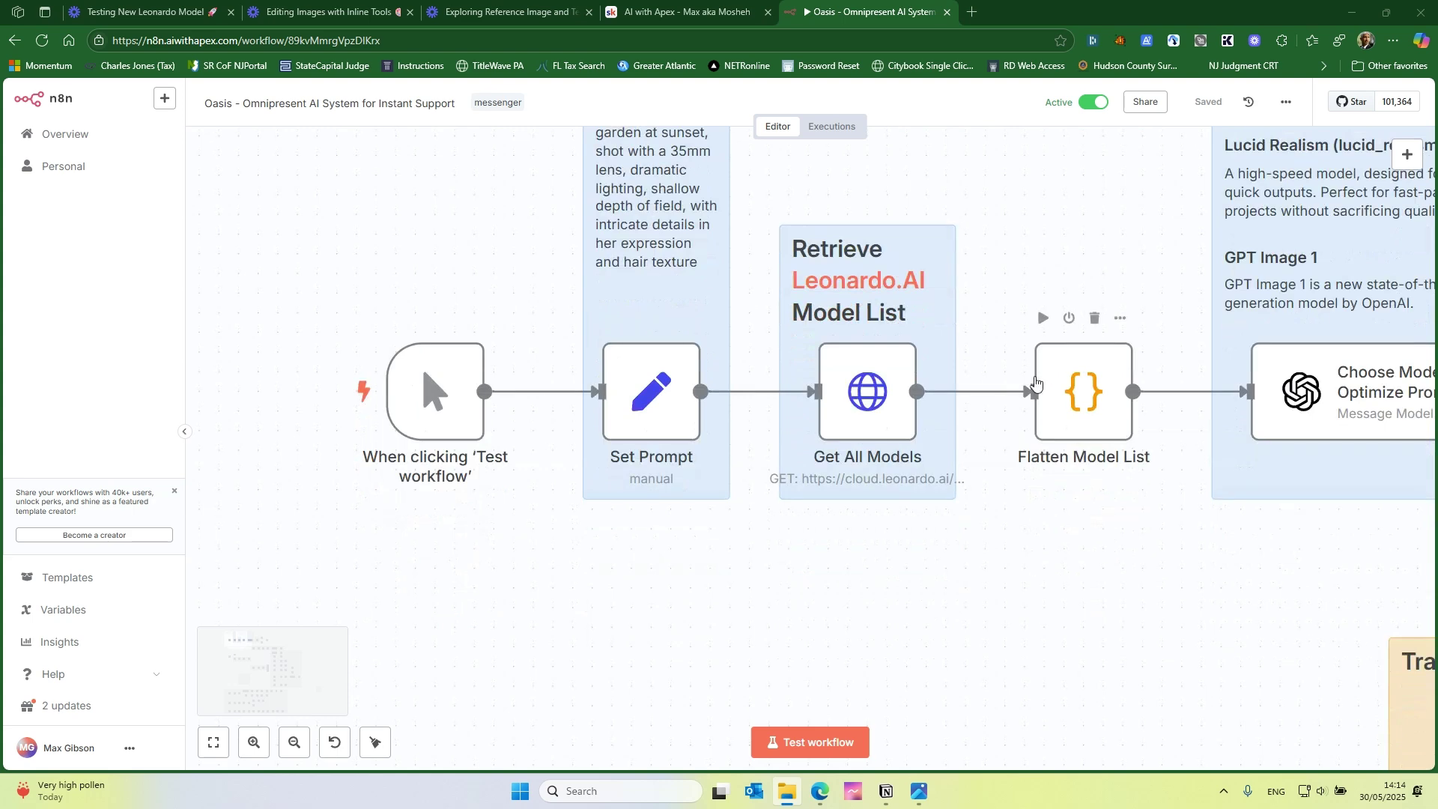
scroll(942, 479, "down", 3)
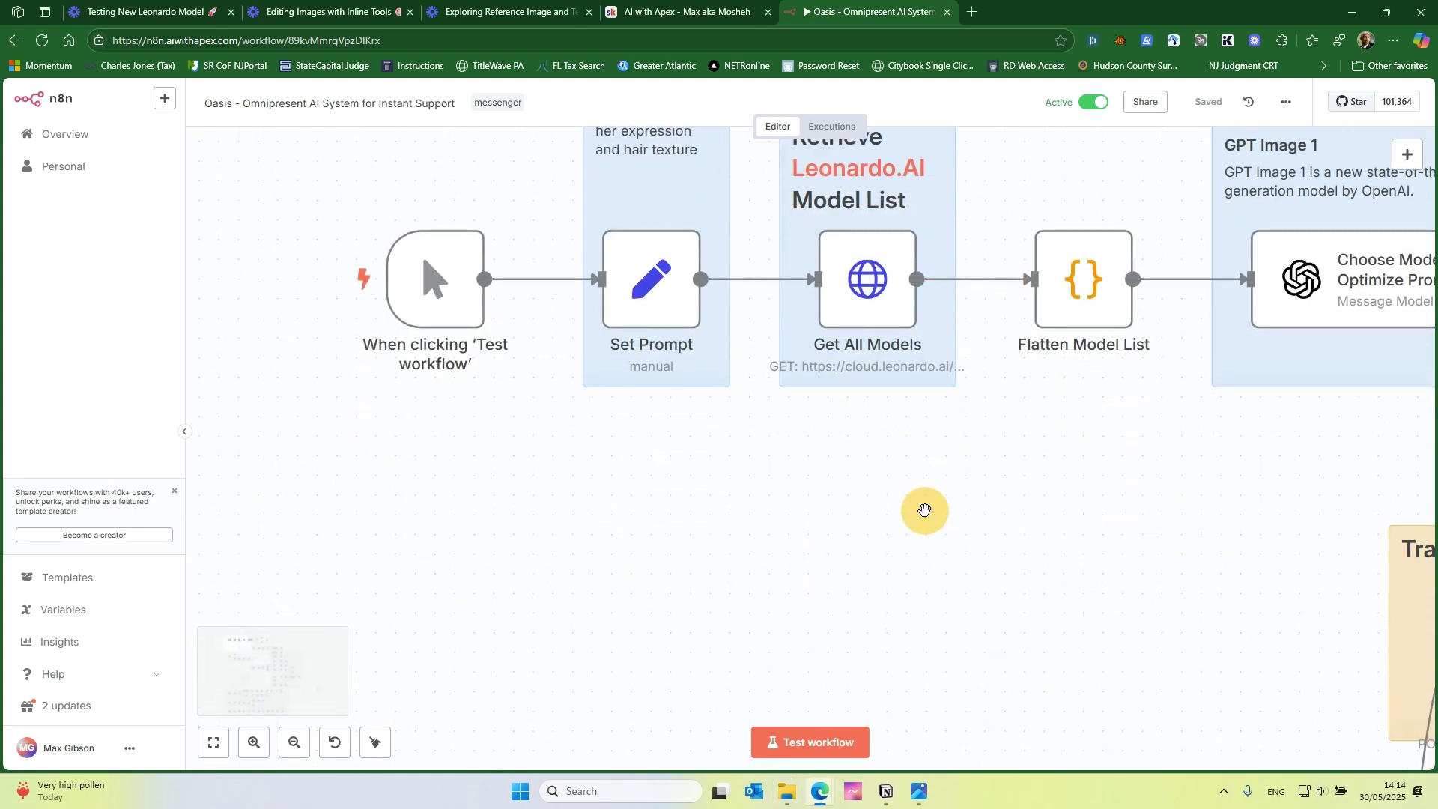
scroll(933, 512, "down", 3)
scroll(933, 513, "down", 5)
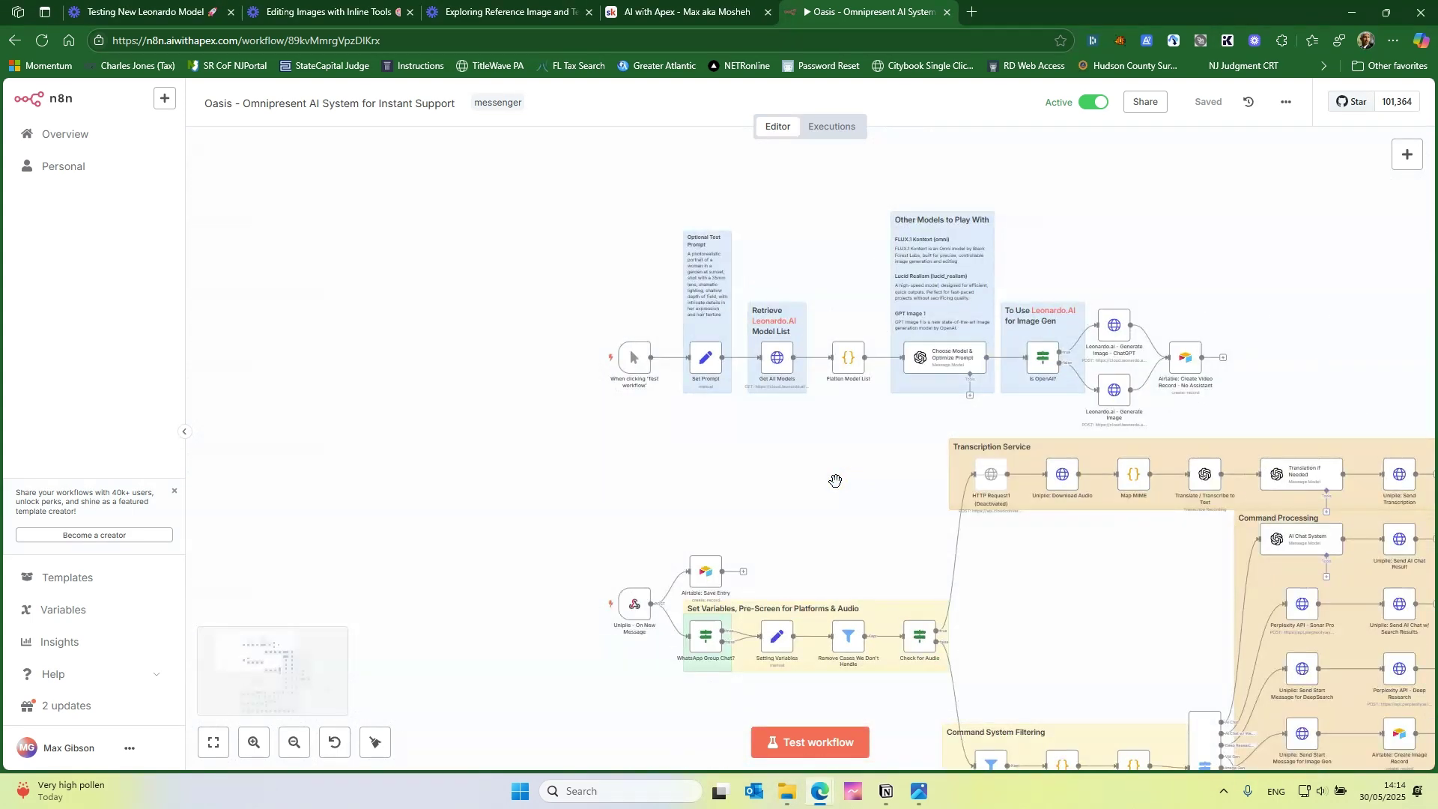
scroll(763, 478, "down", 2)
scroll(651, 324, "up", 10)
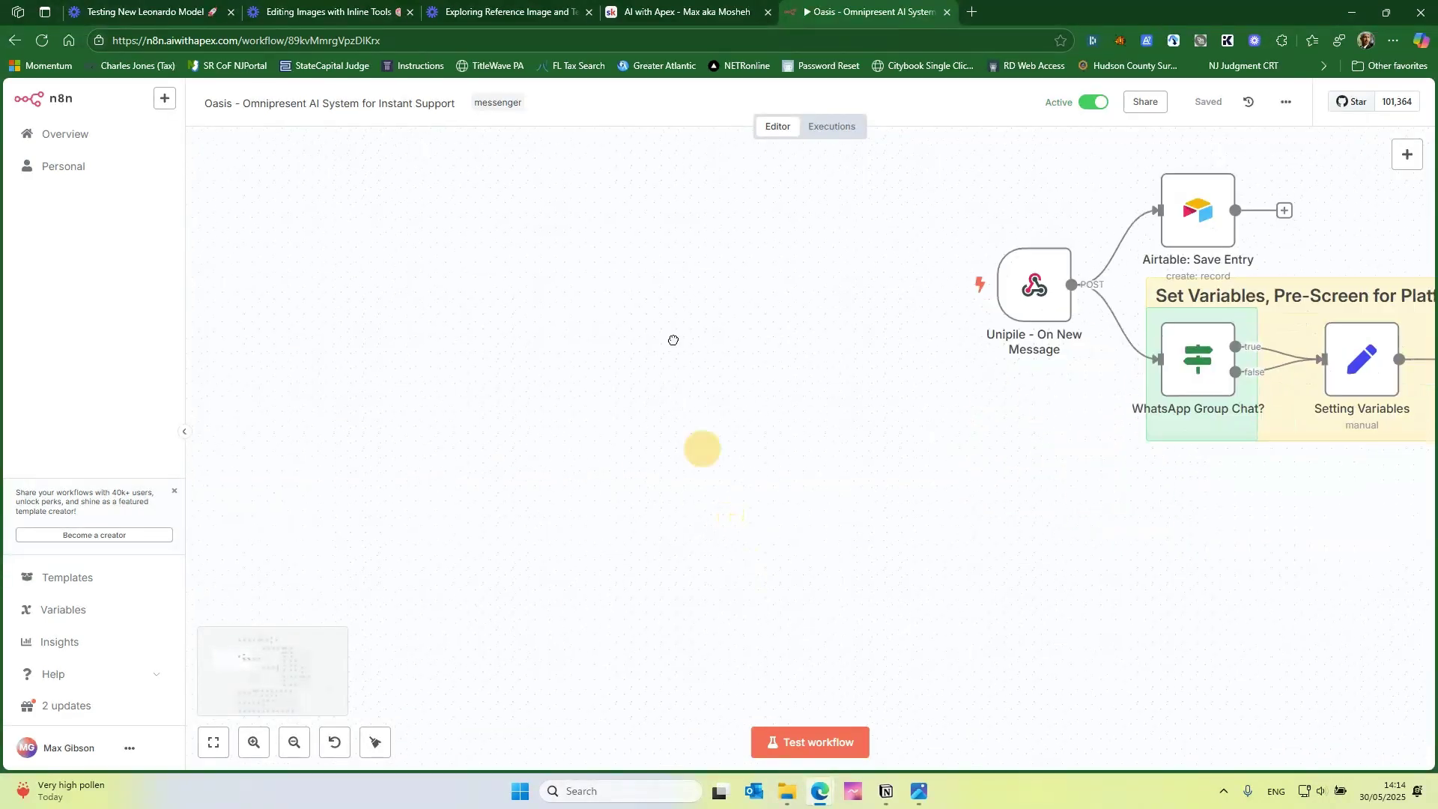
scroll(513, 281, "down", 3)
scroll(539, 269, "up", 5)
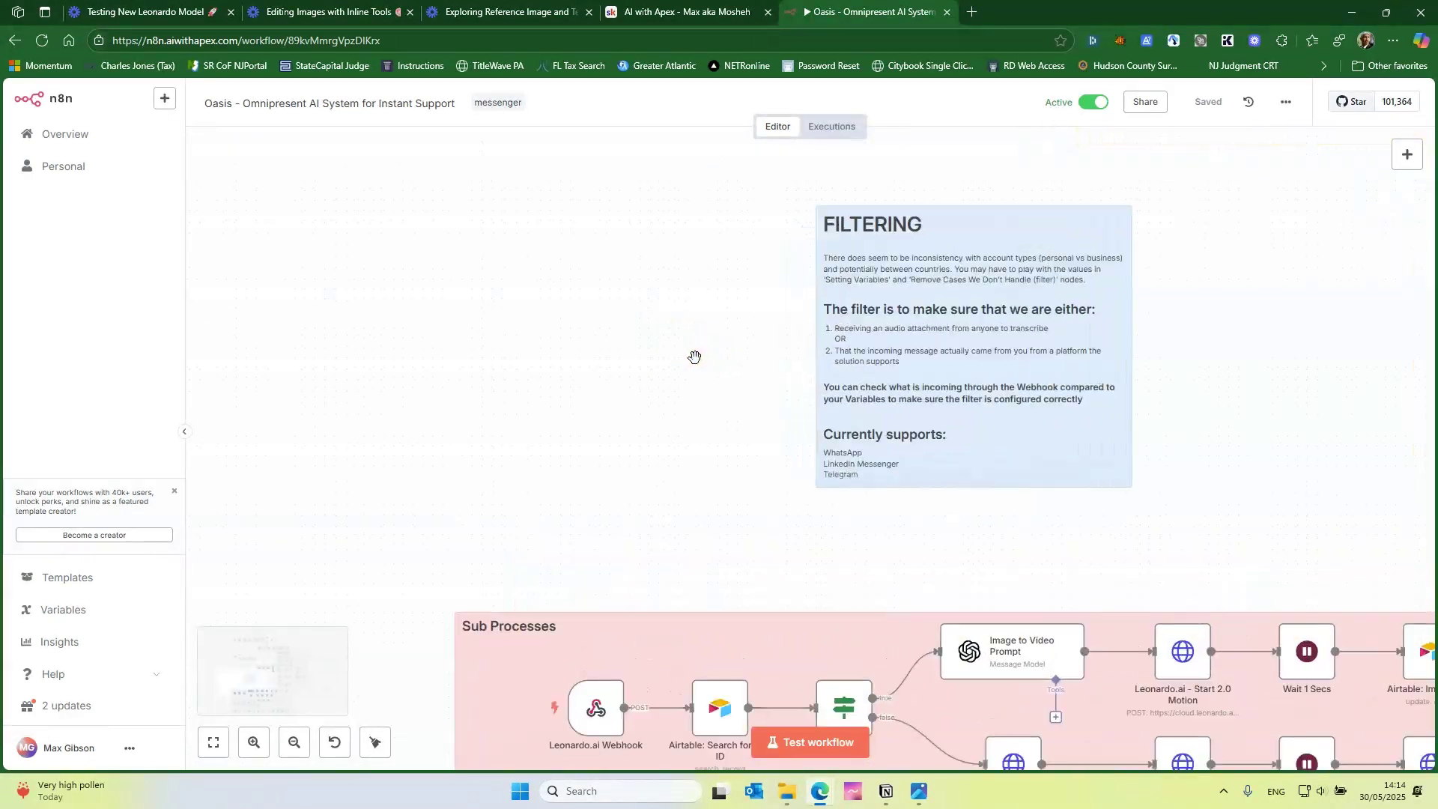
scroll(538, 269, "down", 4)
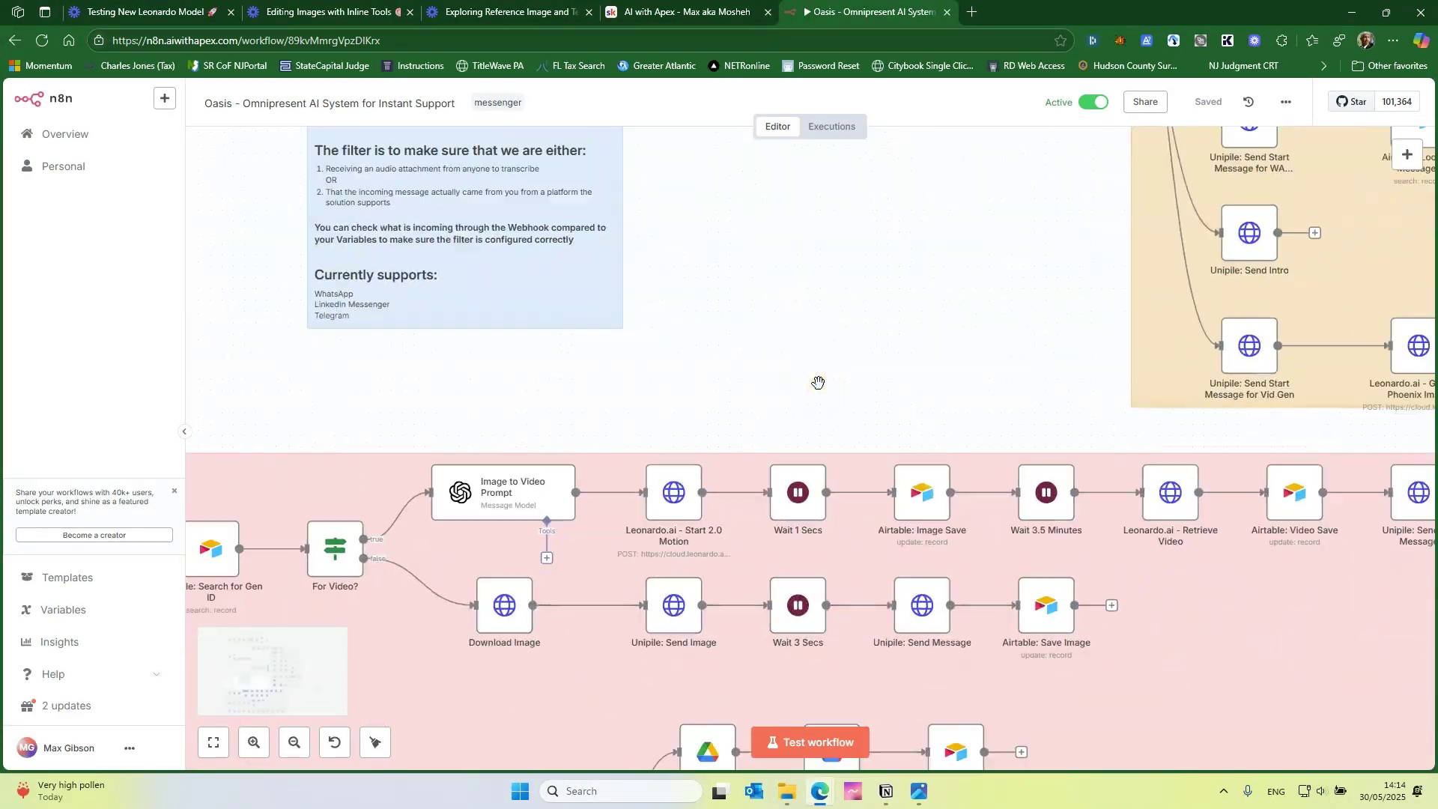
scroll(842, 337, "down", 3)
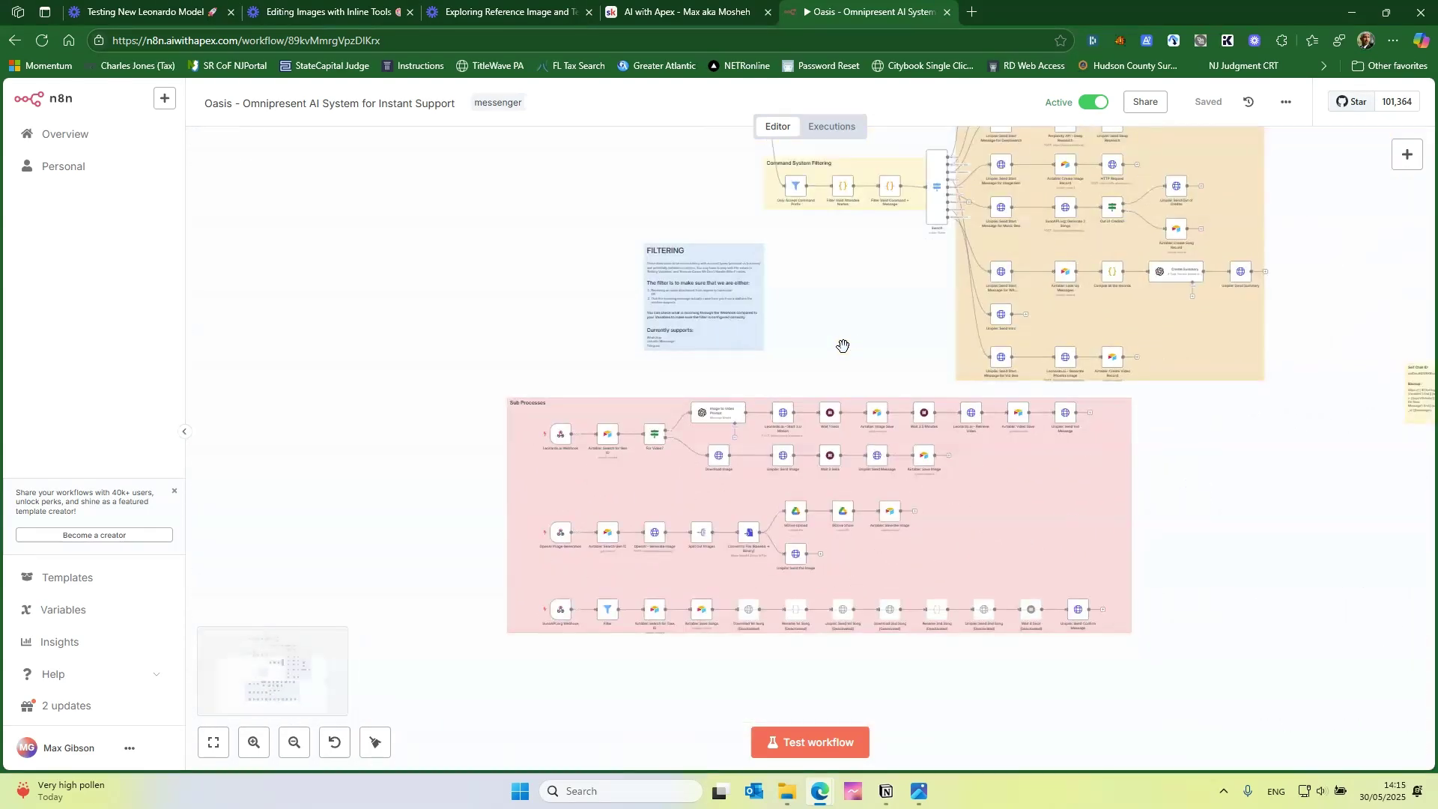
Step: Pan across the Transcription, Command Processing and top node groups, then go to Leonardo.Ai Home
left_click_drag(429, 250, 481, 499)
left_click_drag(473, 395, 494, 442)
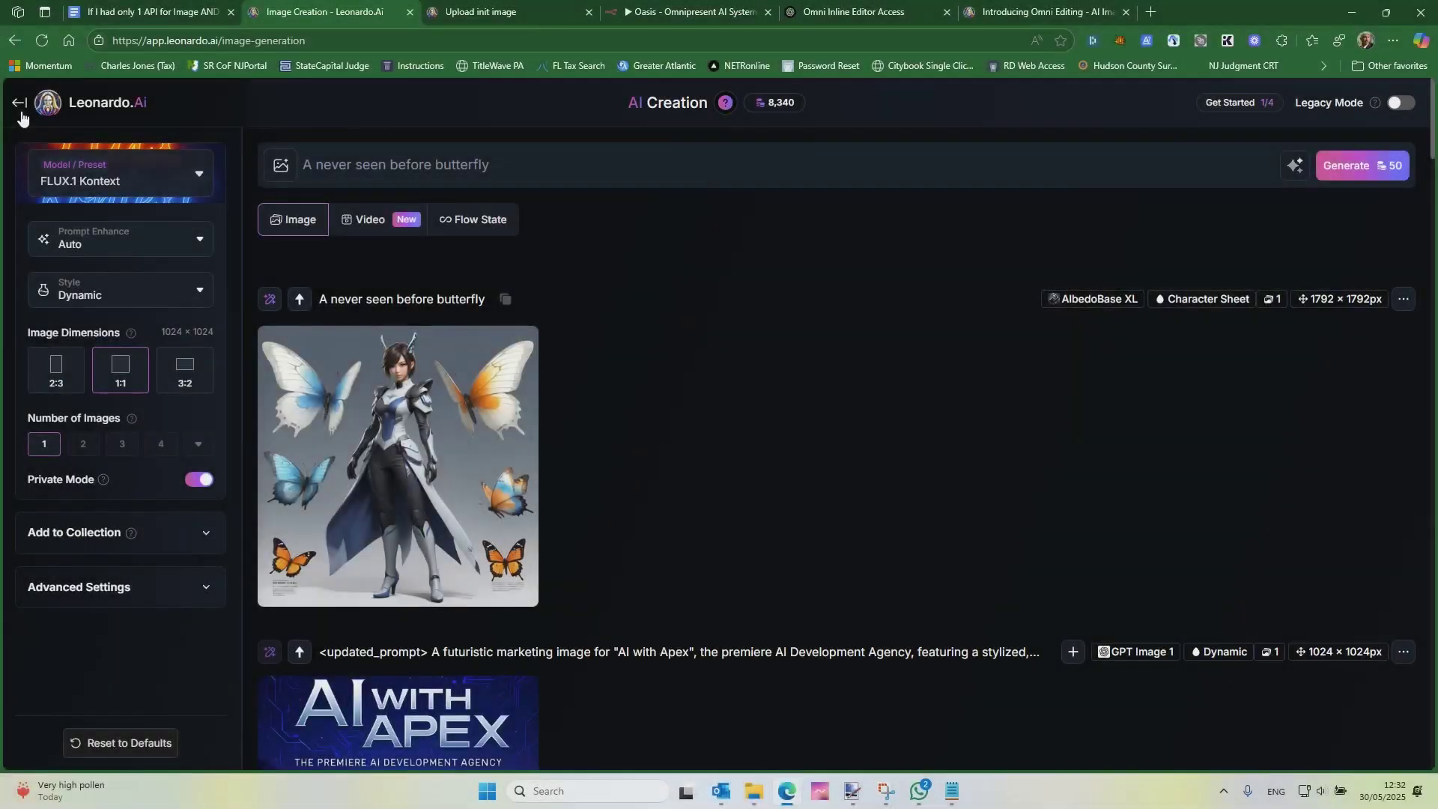
left_click(16, 104)
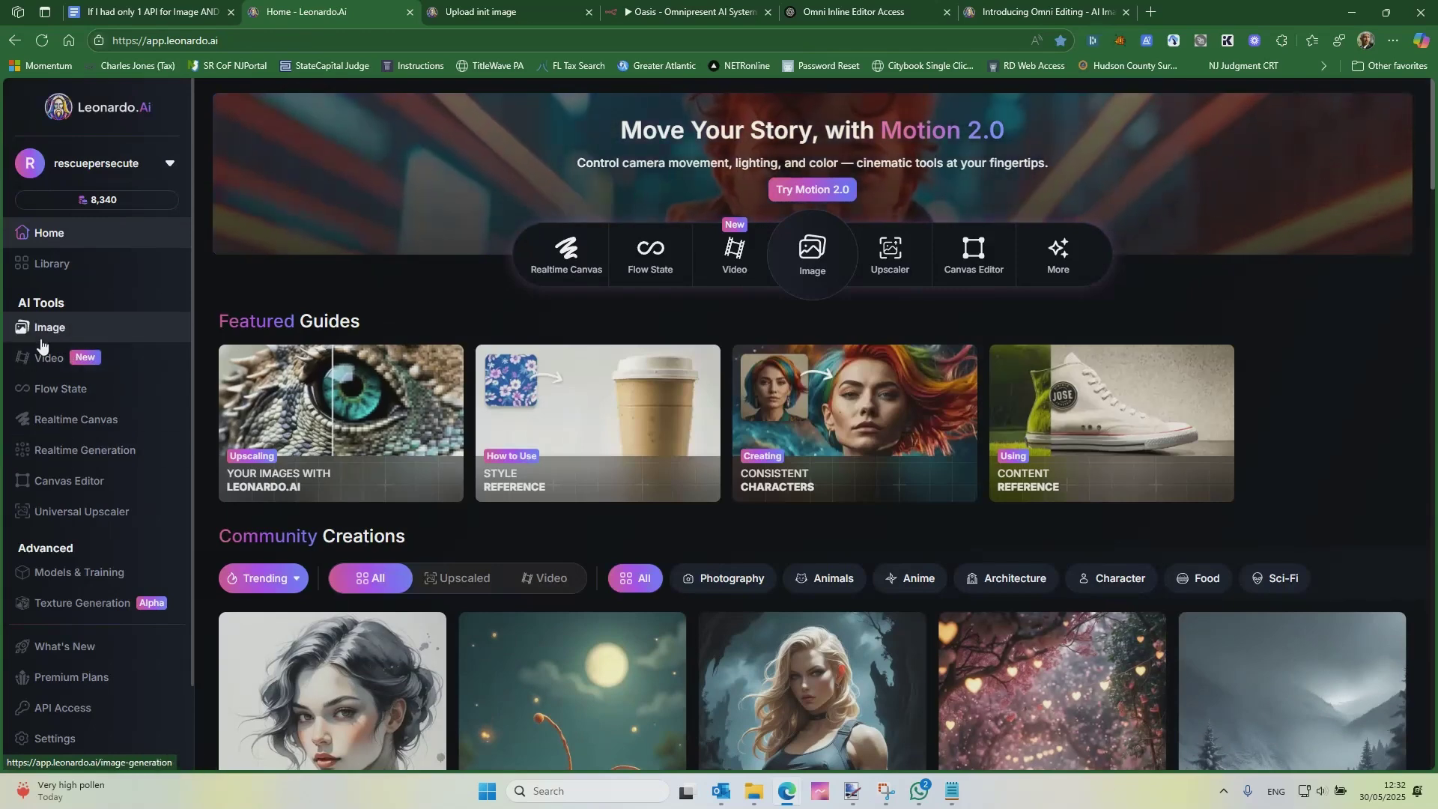
Step: Open Leonardo.Ai's Image creation page and scroll the feed to the vintage portrait
left_click(41, 343)
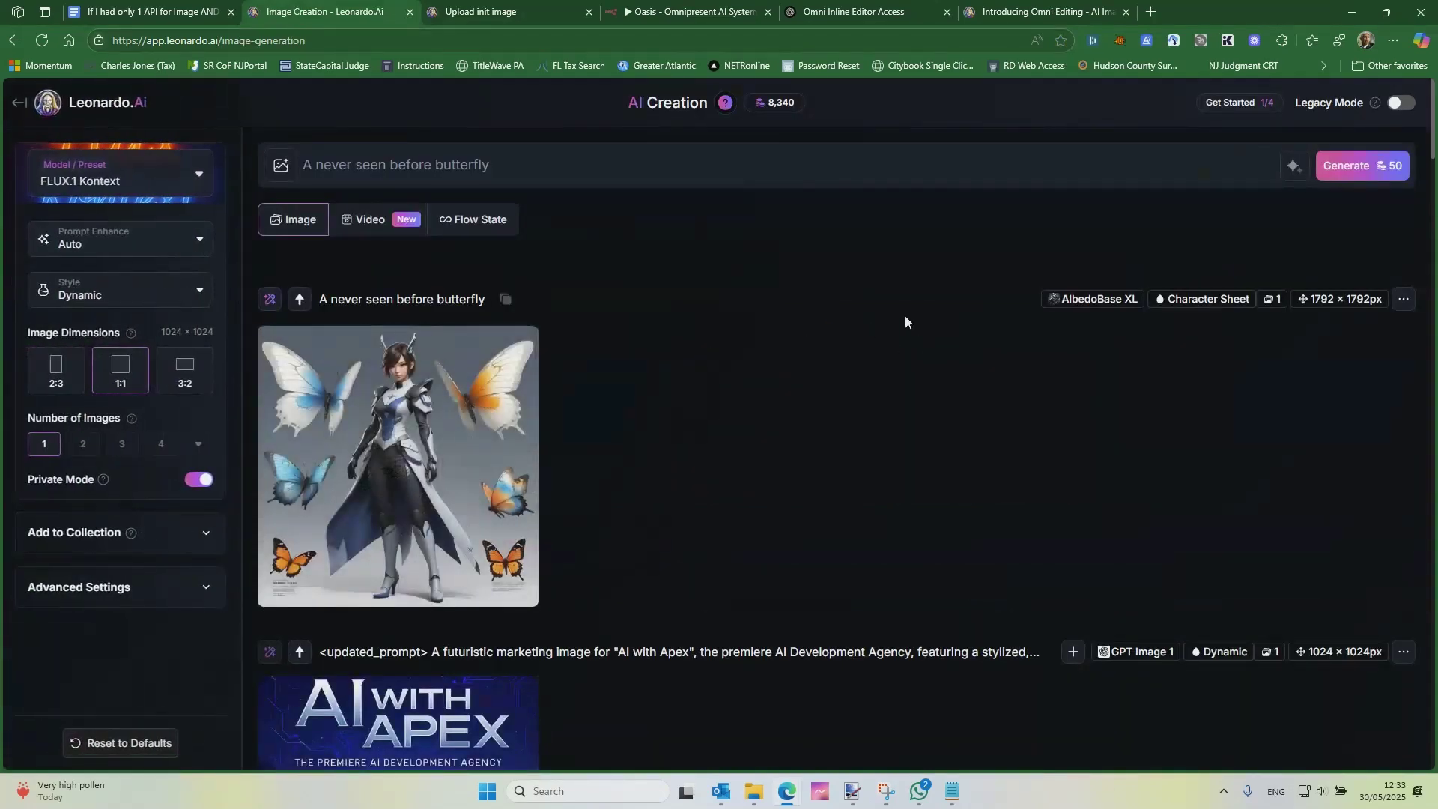
scroll(756, 373, "down", 6)
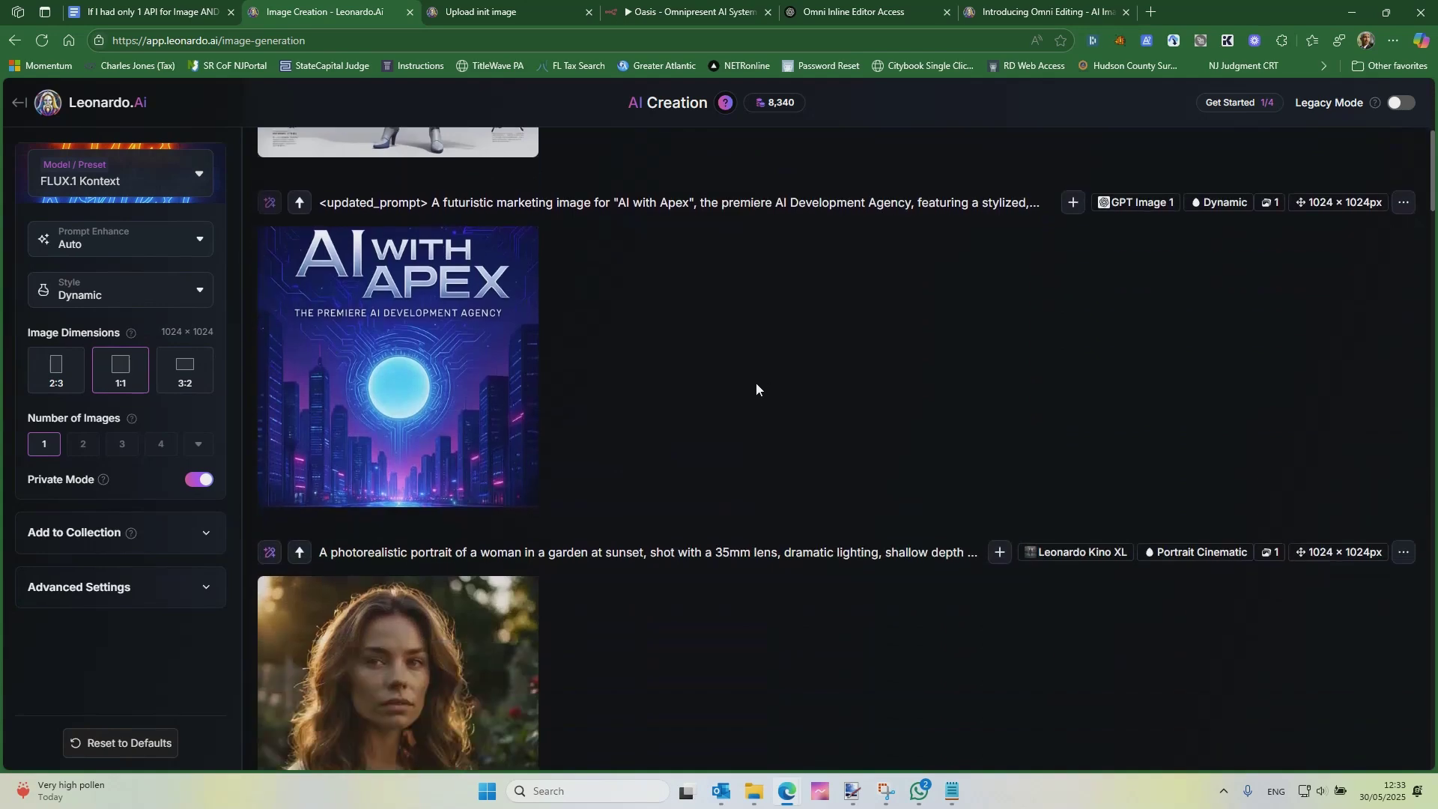
scroll(824, 367, "up", 1)
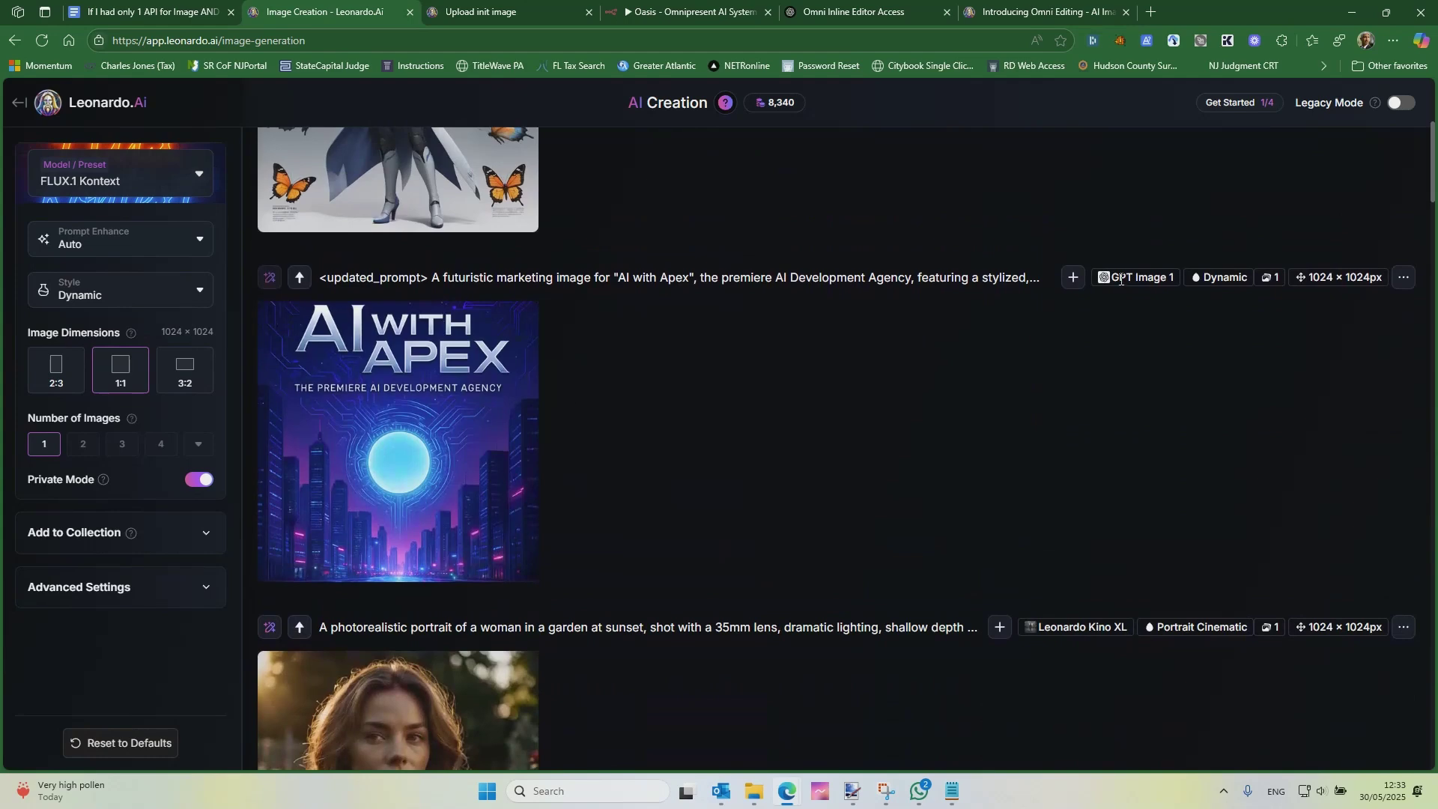
scroll(1011, 393, "down", 8)
scroll(1071, 417, "down", 3)
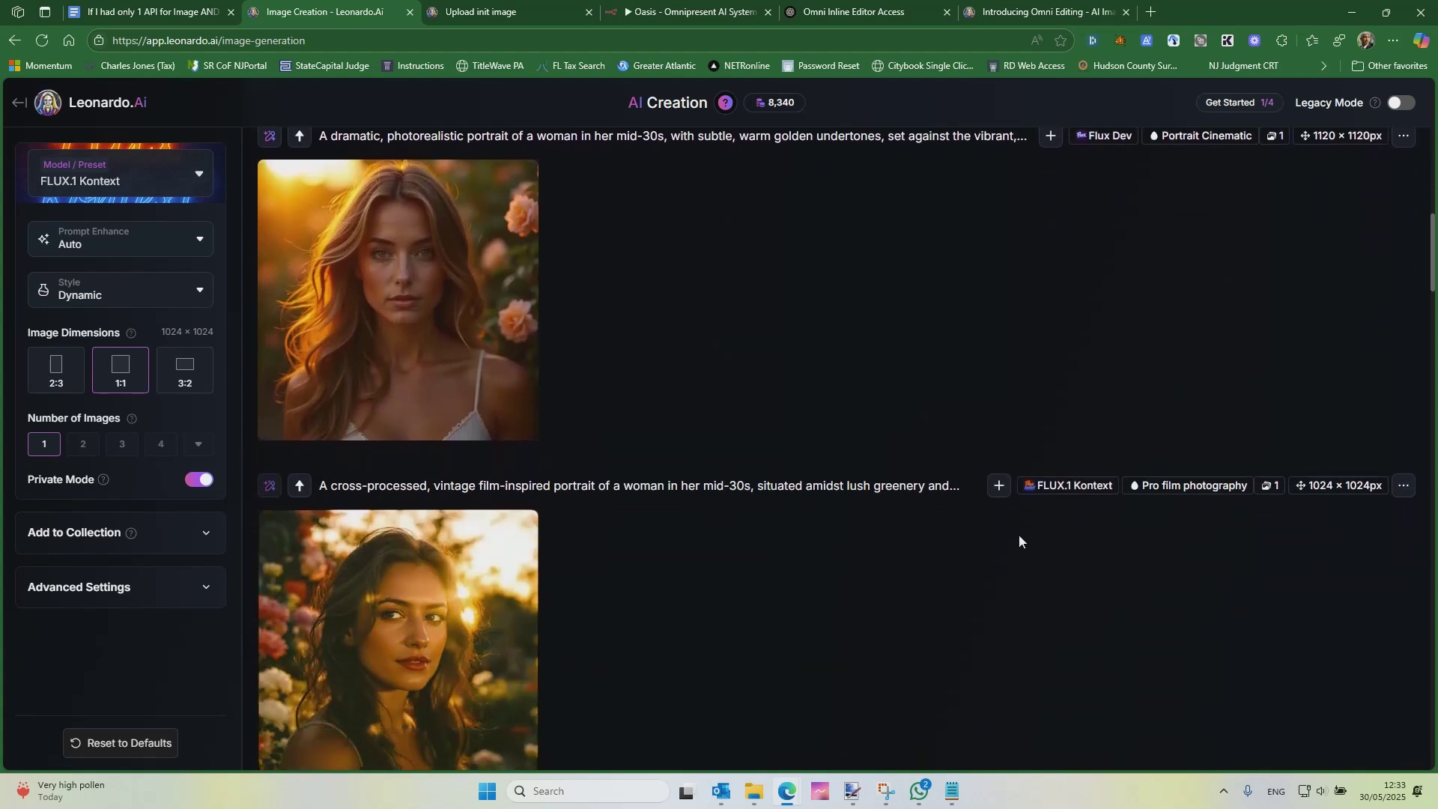
scroll(1029, 541, "down", 1)
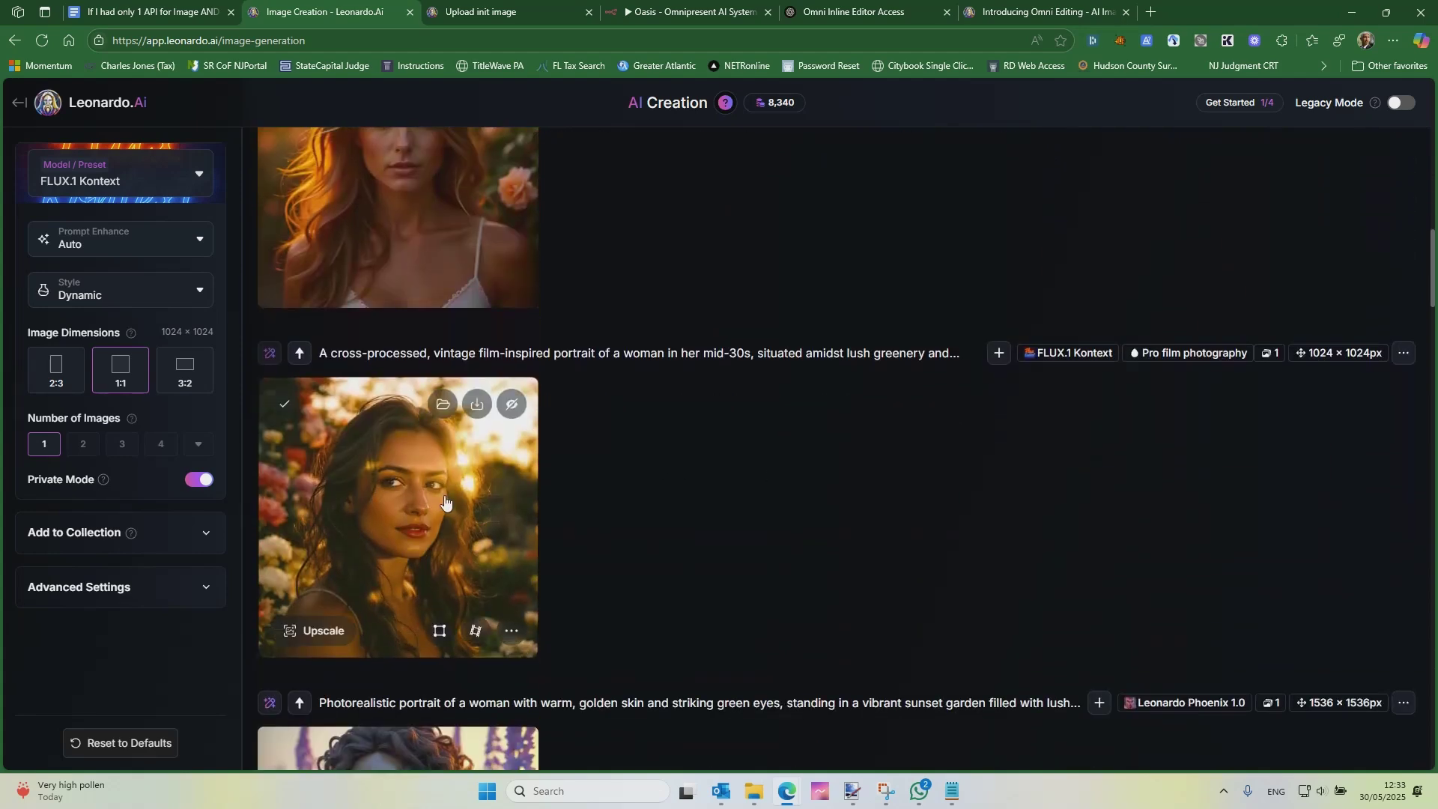
Step: Open the vintage portrait and generate the edit 'Change her hair color to blonde', then view the result
left_click(405, 509)
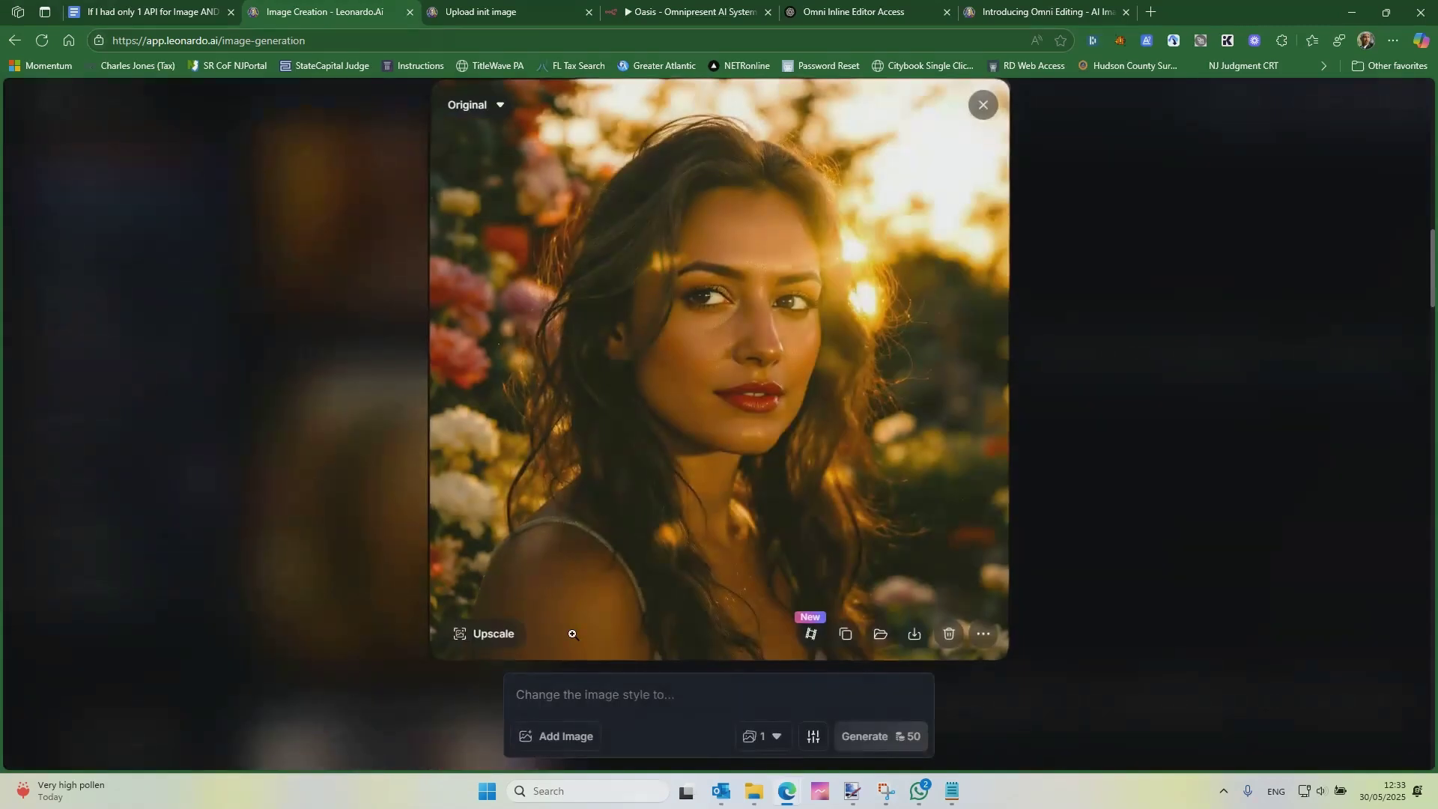
left_click(597, 704)
type("Change her hair color to blonde.")
key("Return")
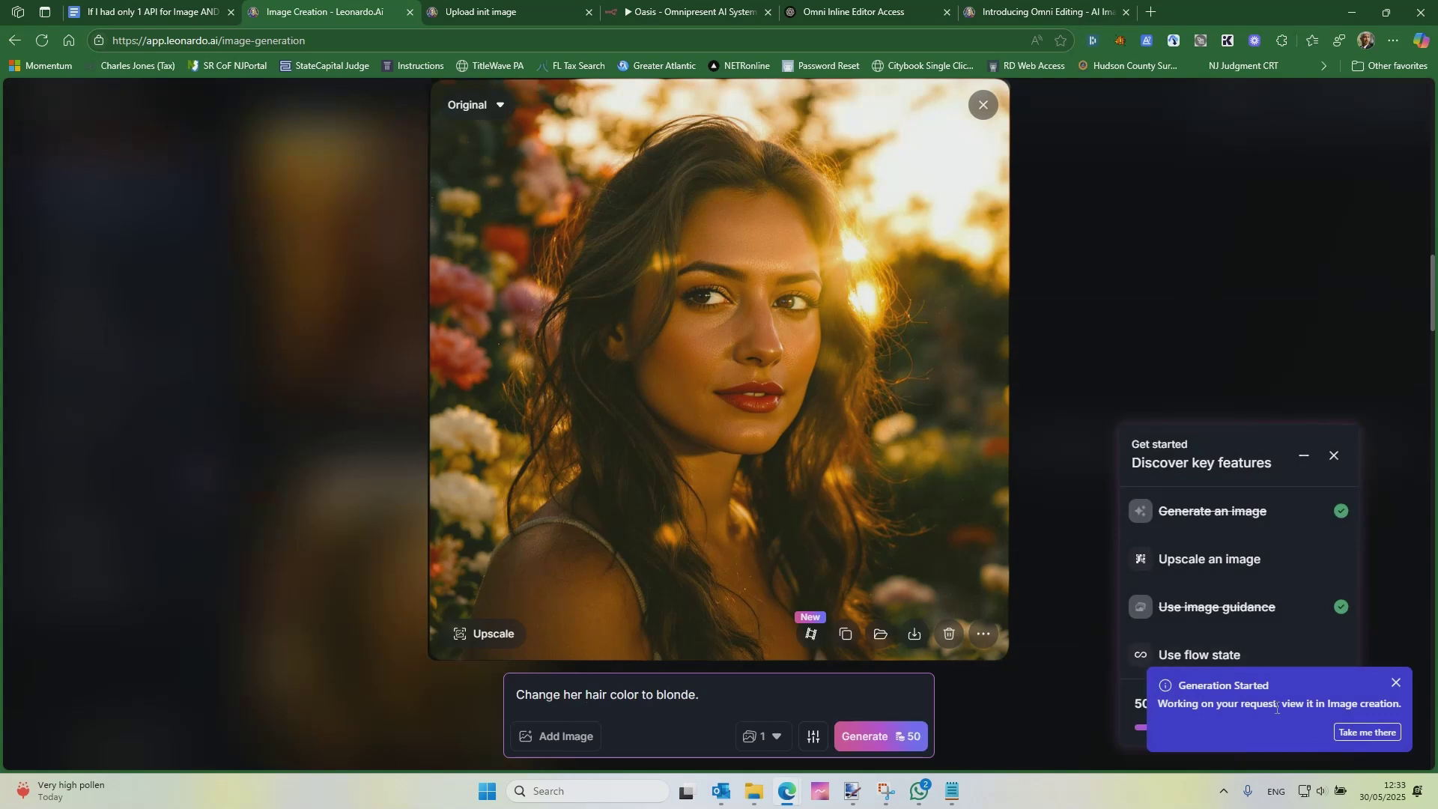
left_click(1354, 740)
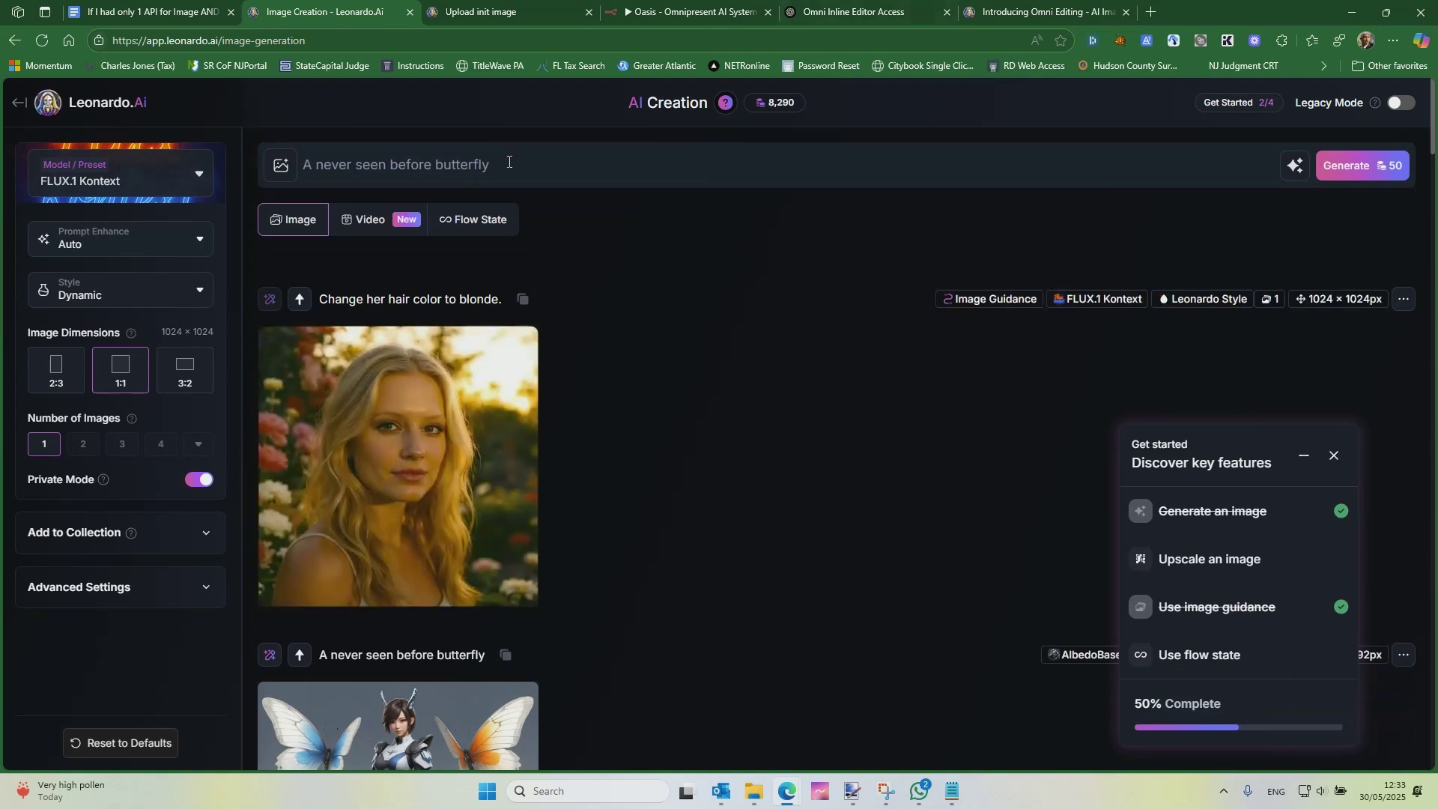
Step: Compare the blonde result in its own window beside the original portrait, then close both
scroll(596, 352, "down", 5)
scroll(608, 352, "up", 5)
right_click(420, 424)
left_click(420, 424)
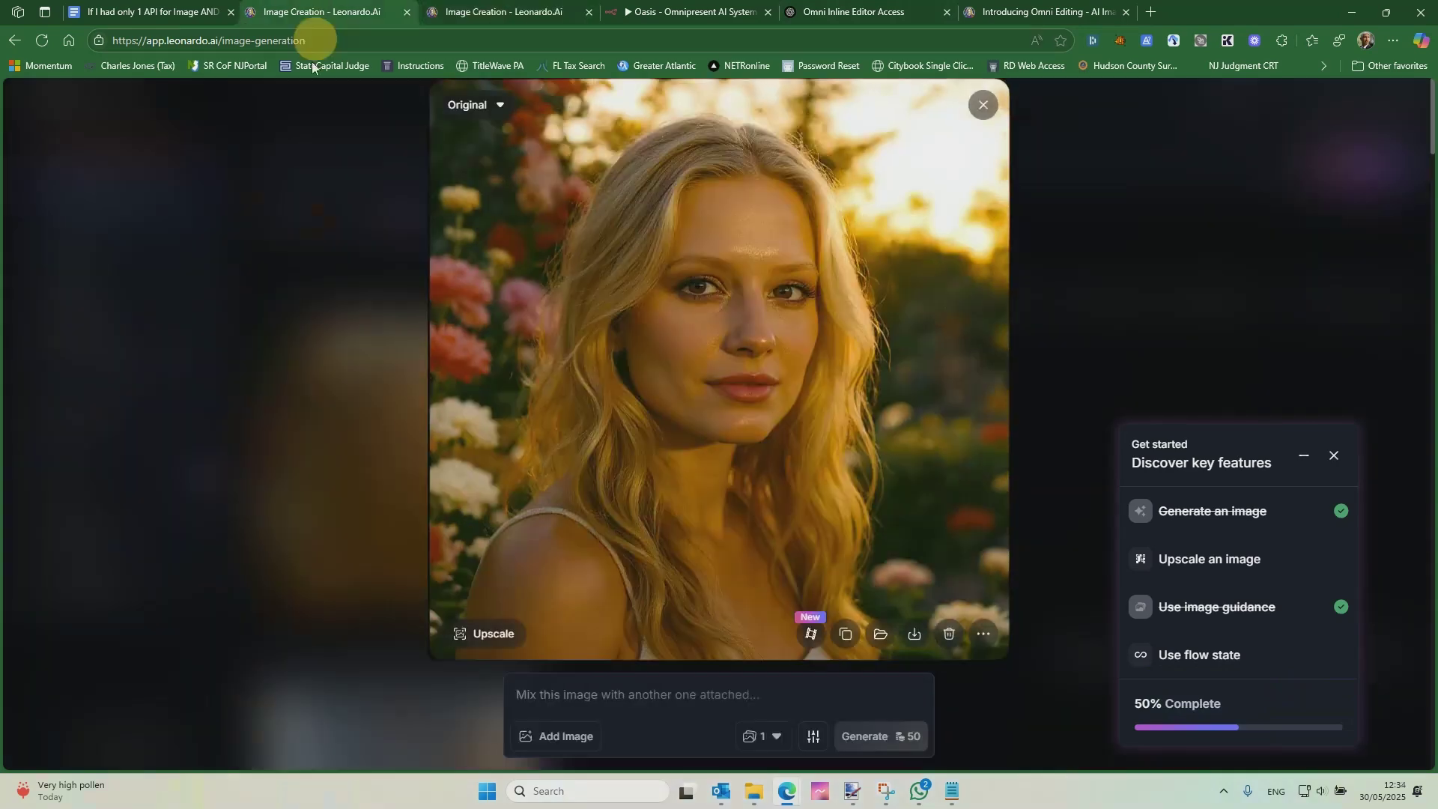
left_click_drag(320, 14, 23, 98)
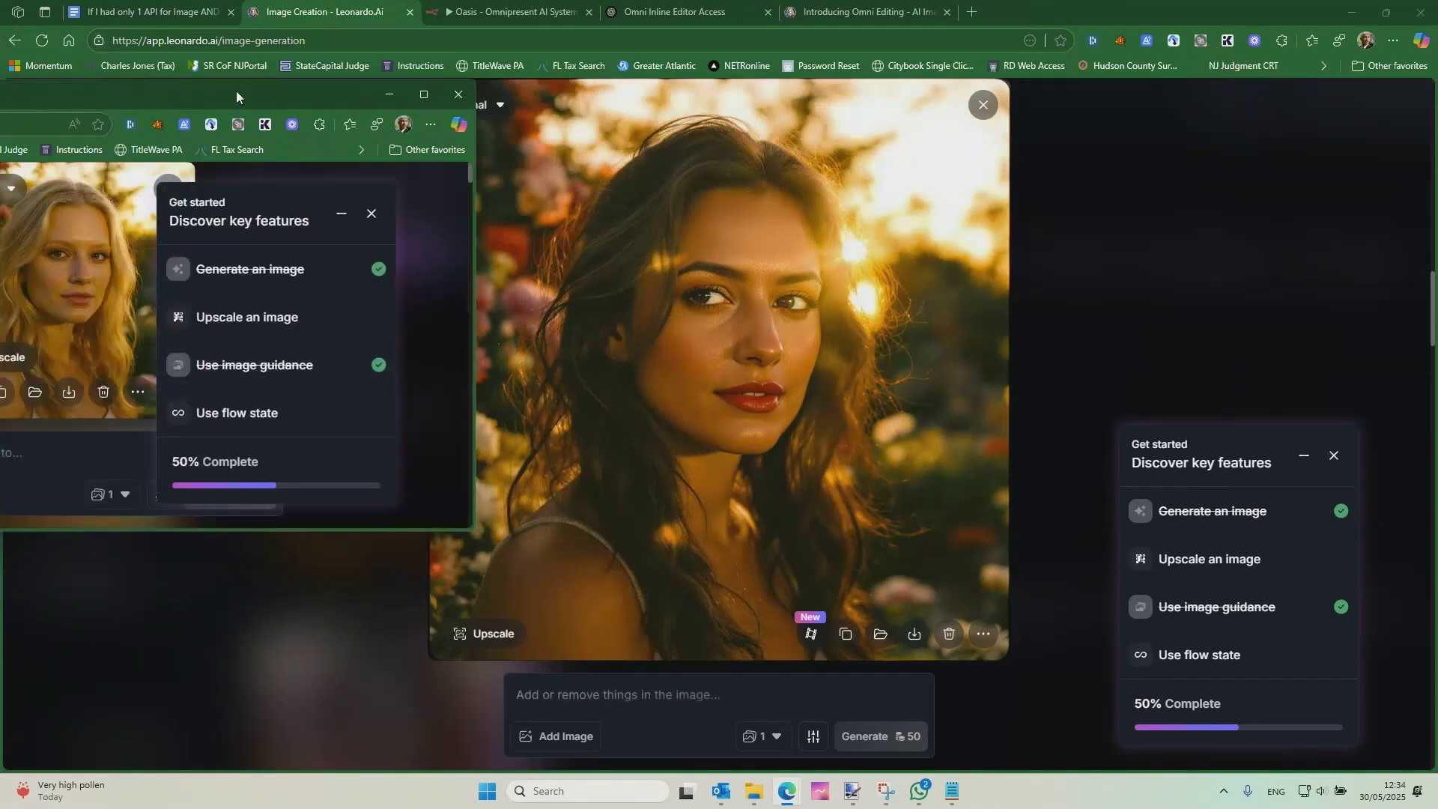
left_click_drag(236, 92, 684, 222)
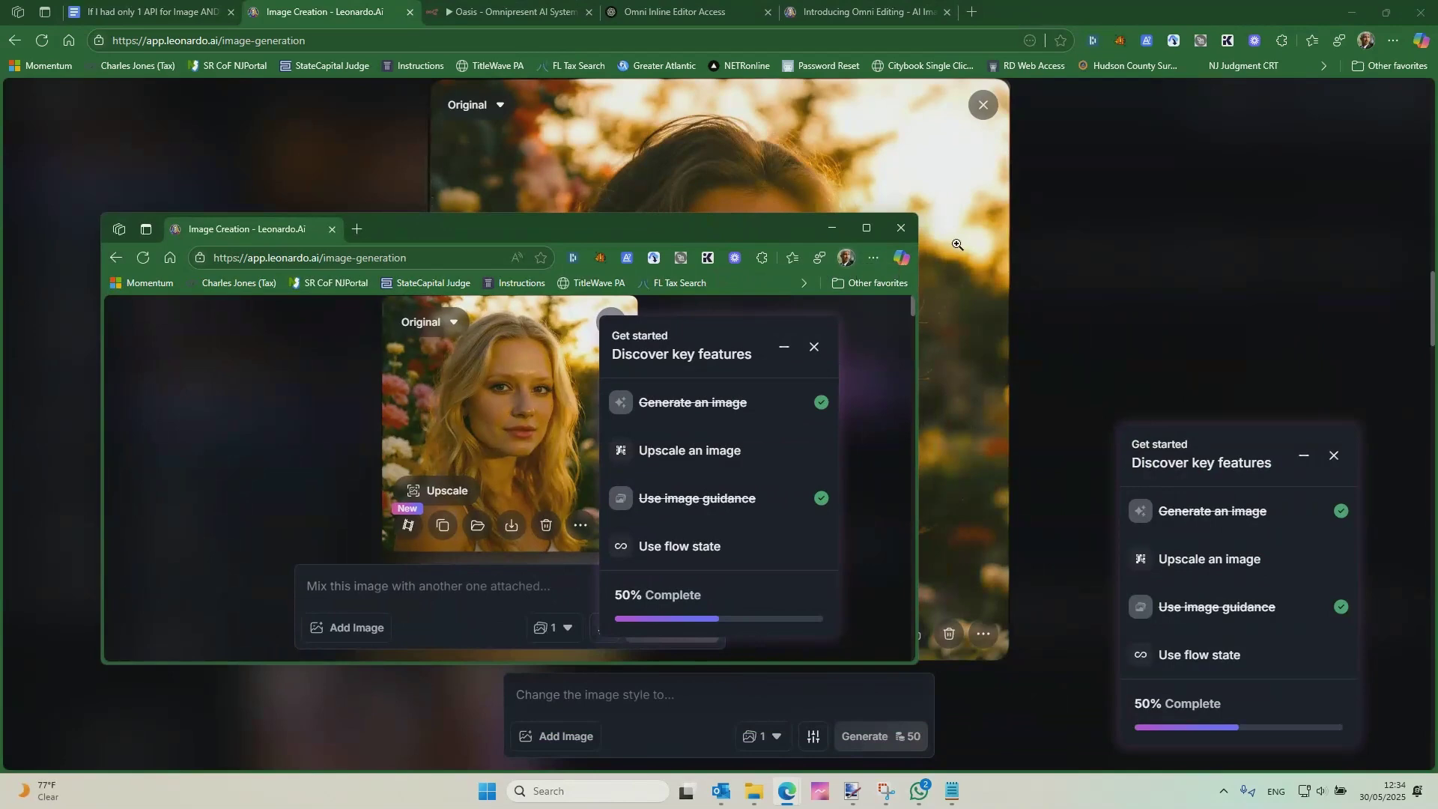
left_click(901, 228)
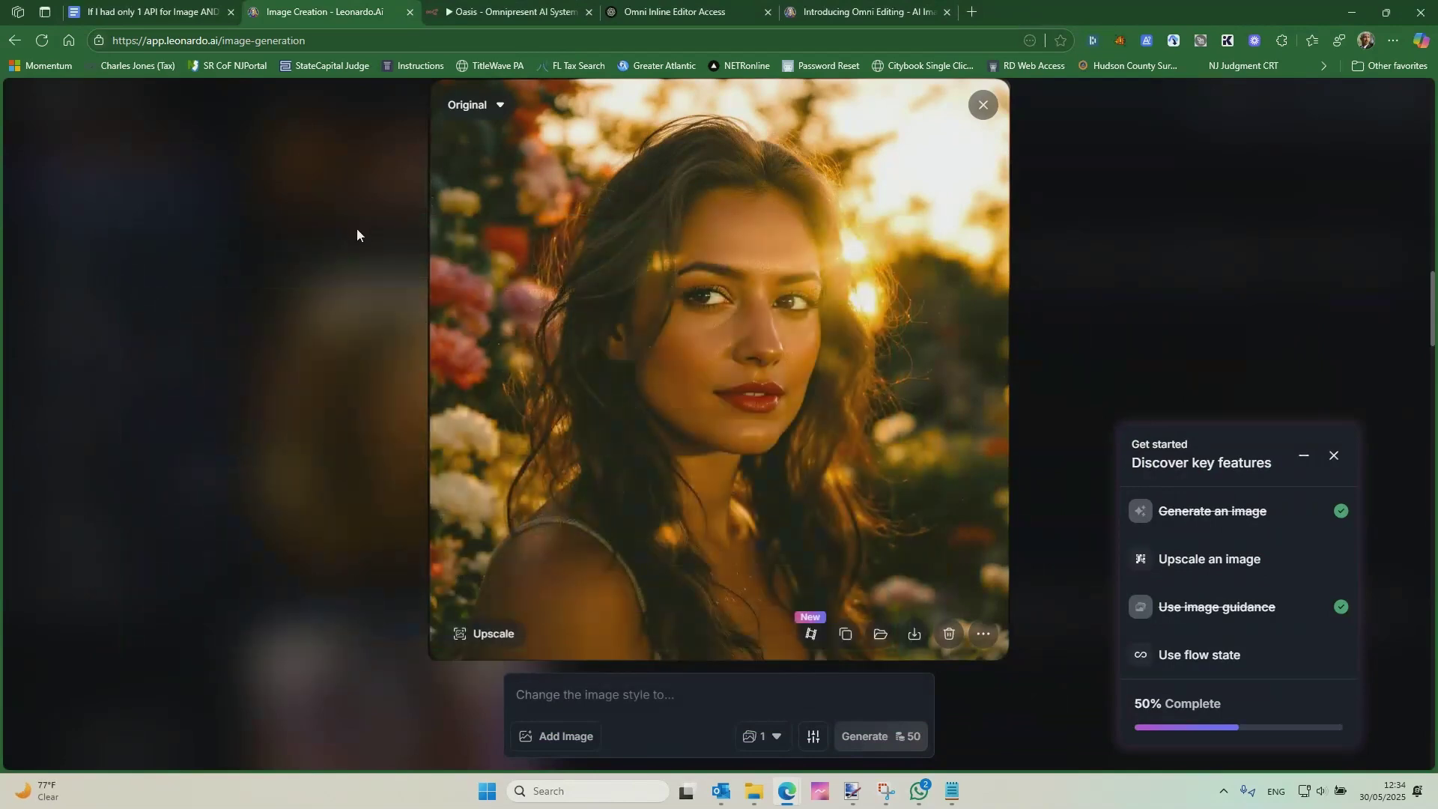
left_click(361, 263)
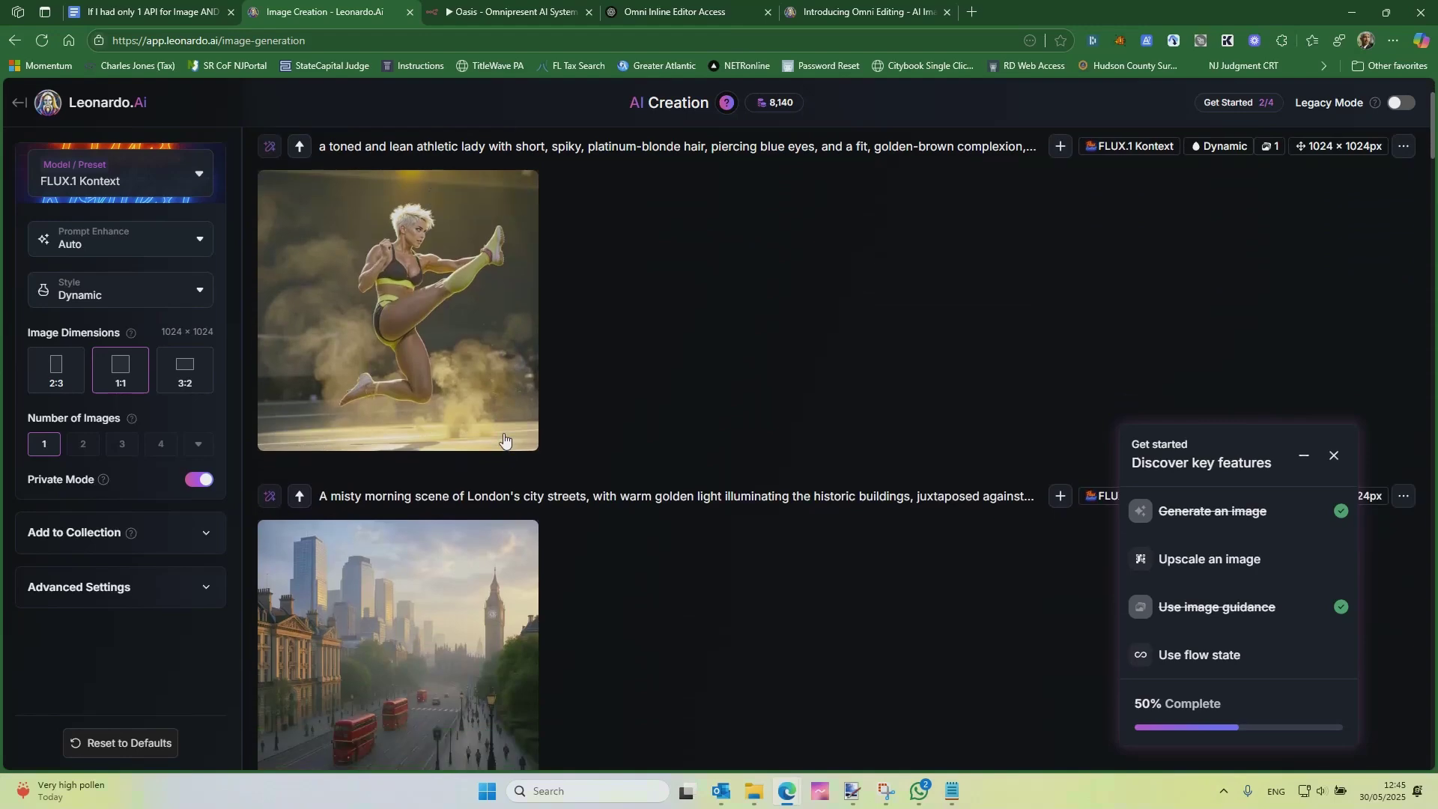
Step: Attach the mid-kick athlete image to the prompt as an Image Reference
left_click(511, 427)
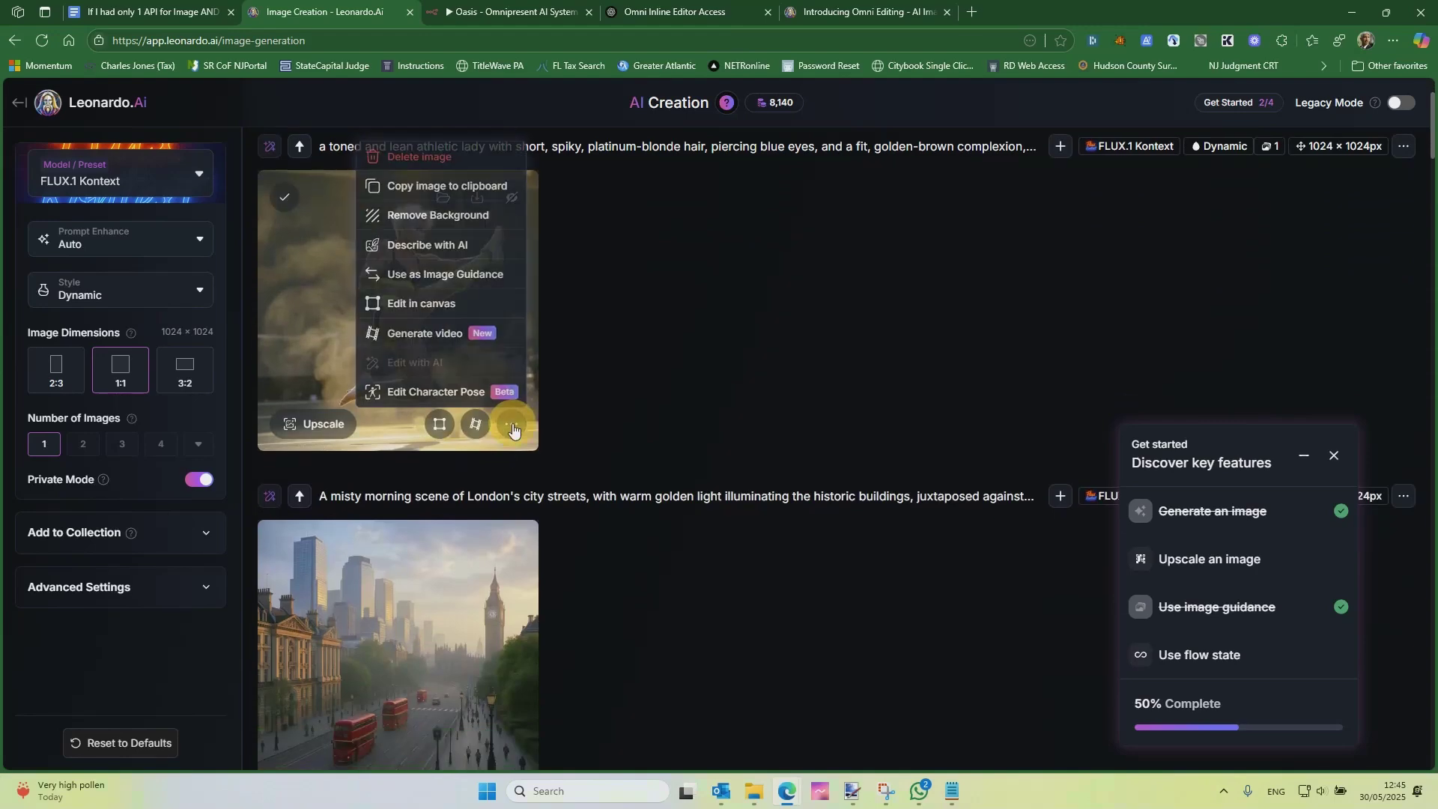
left_click(446, 274)
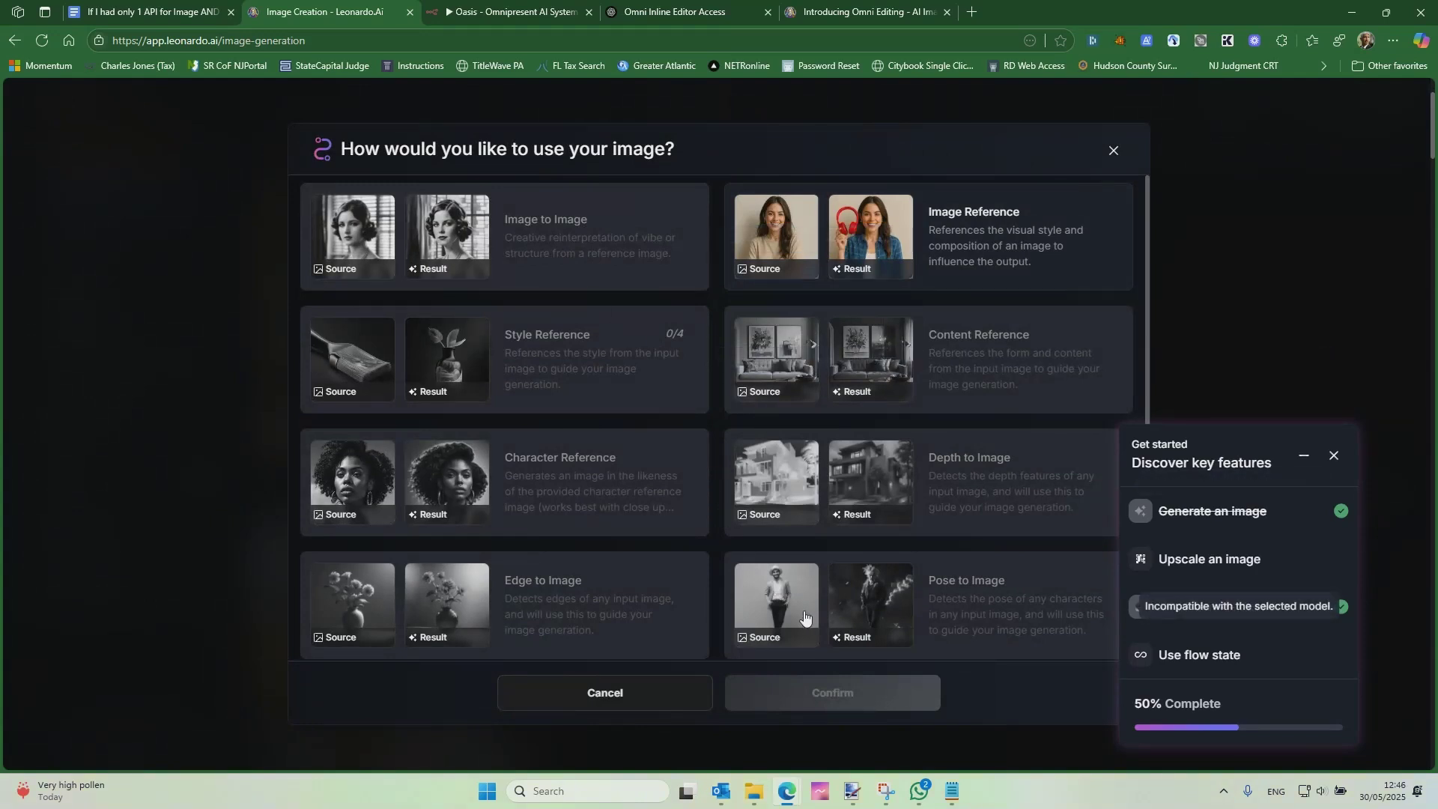
left_click(968, 253)
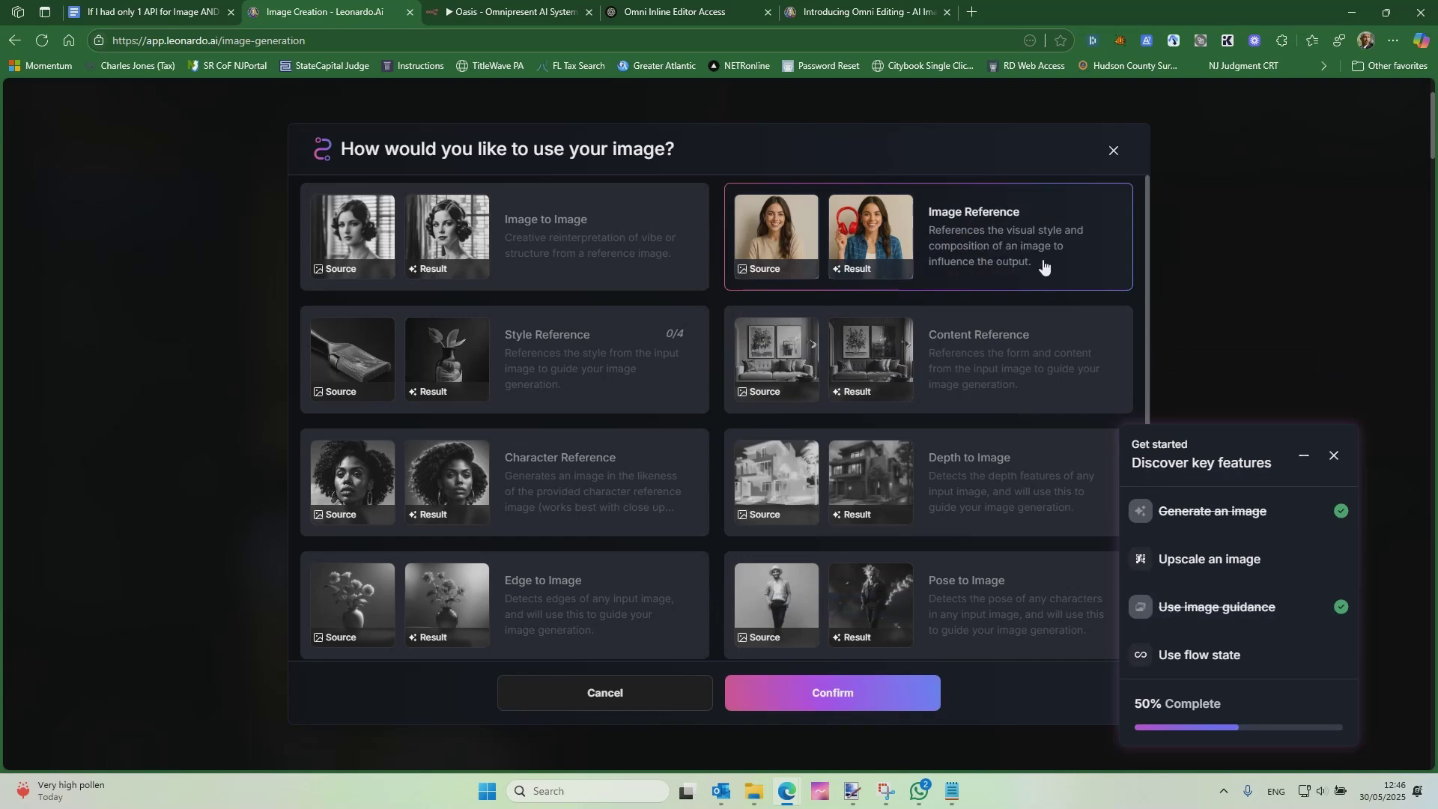
left_click(835, 695)
left_click(434, 159)
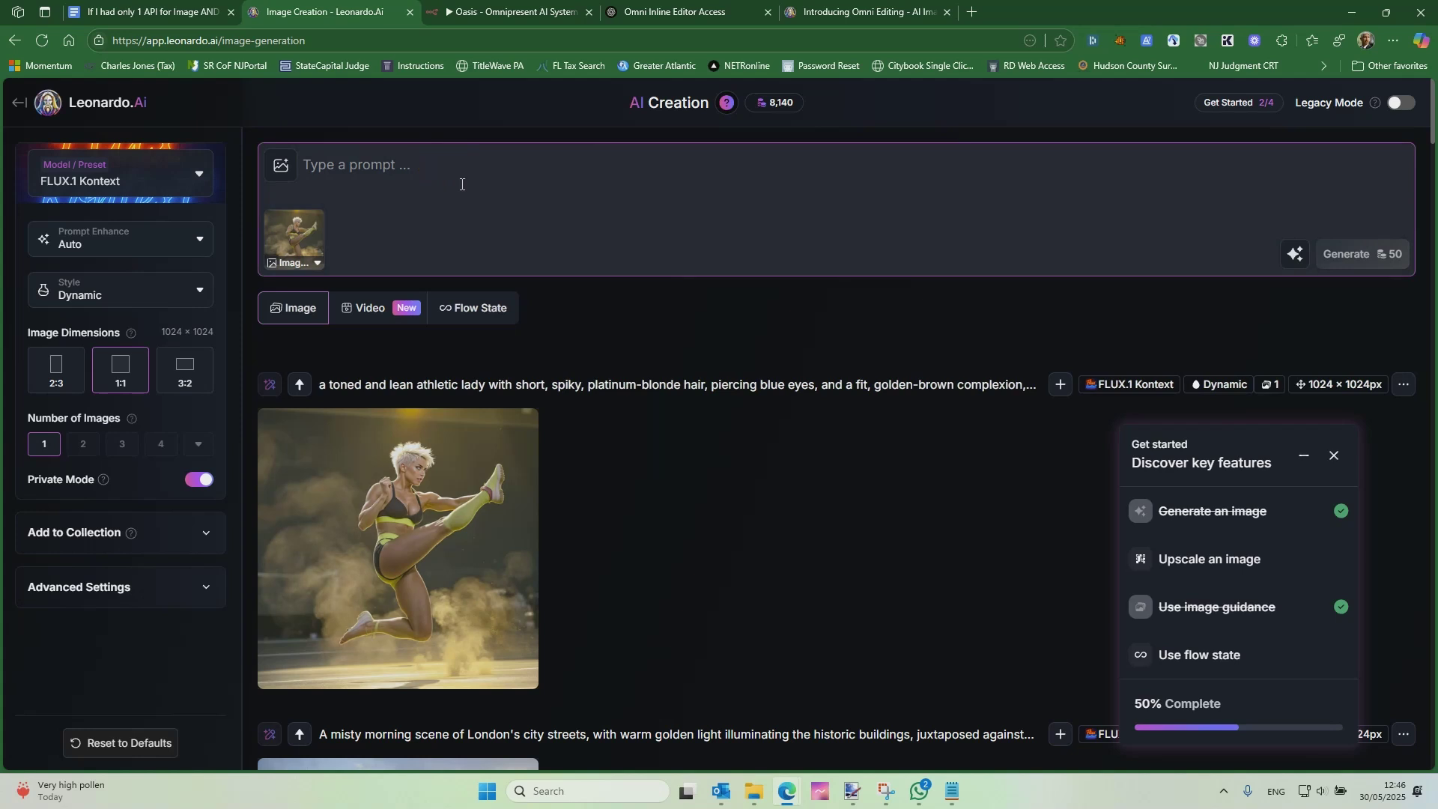
Step: Generate an image from 'a toned and lean athletic lady jump kicking a soccer ball in london'
type("a tone")
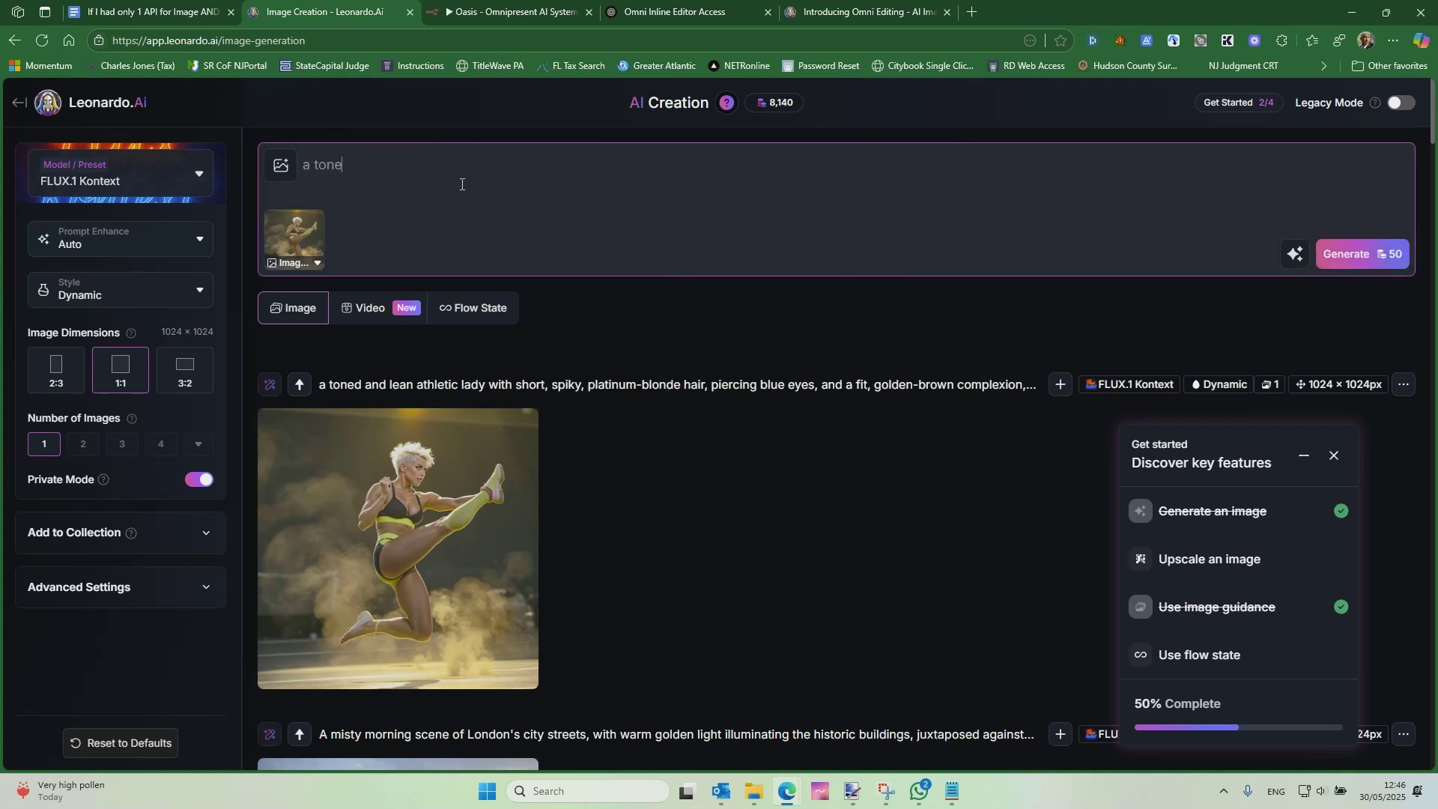
type("d and lean athletic lady jump kicking a soccer ball in london")
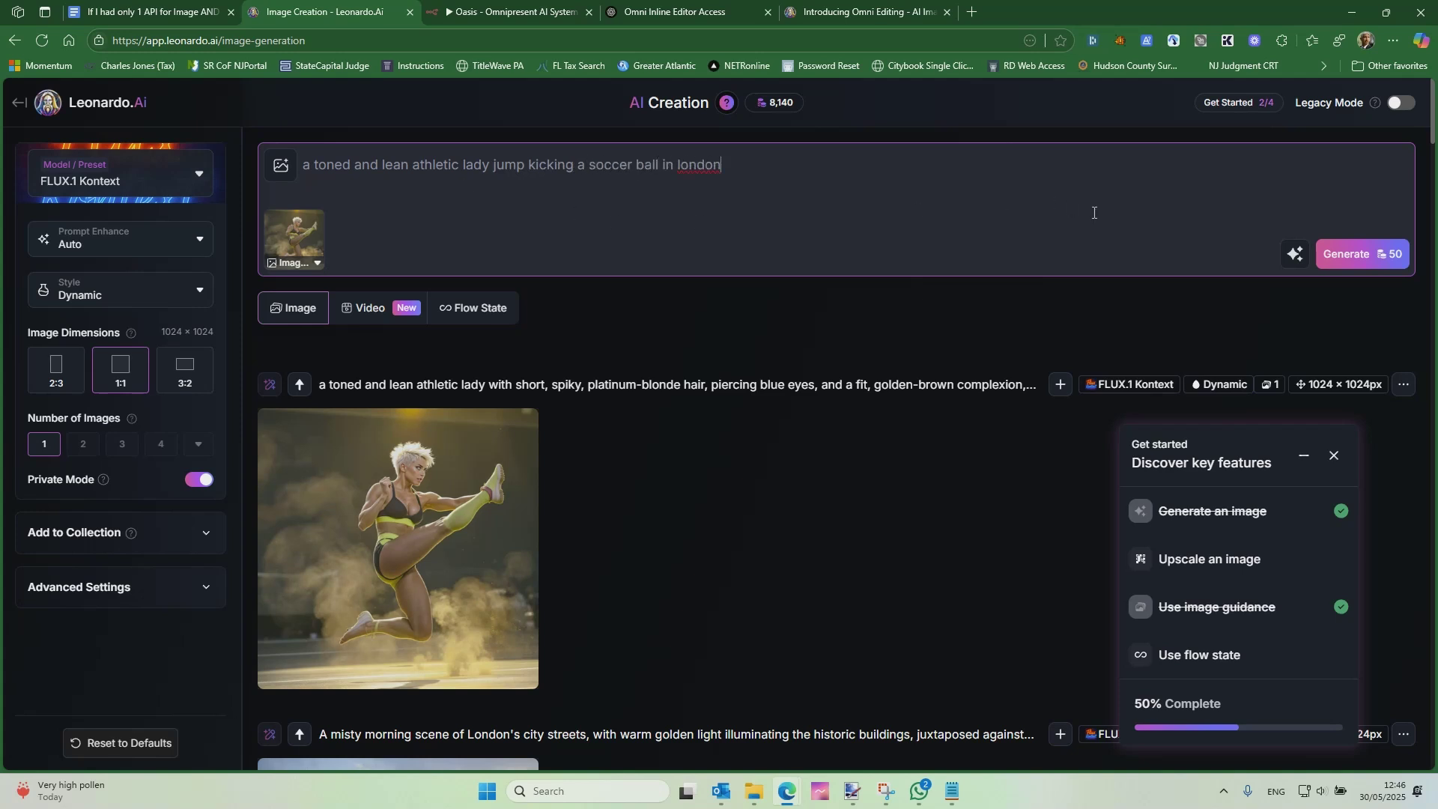
left_click(1346, 254)
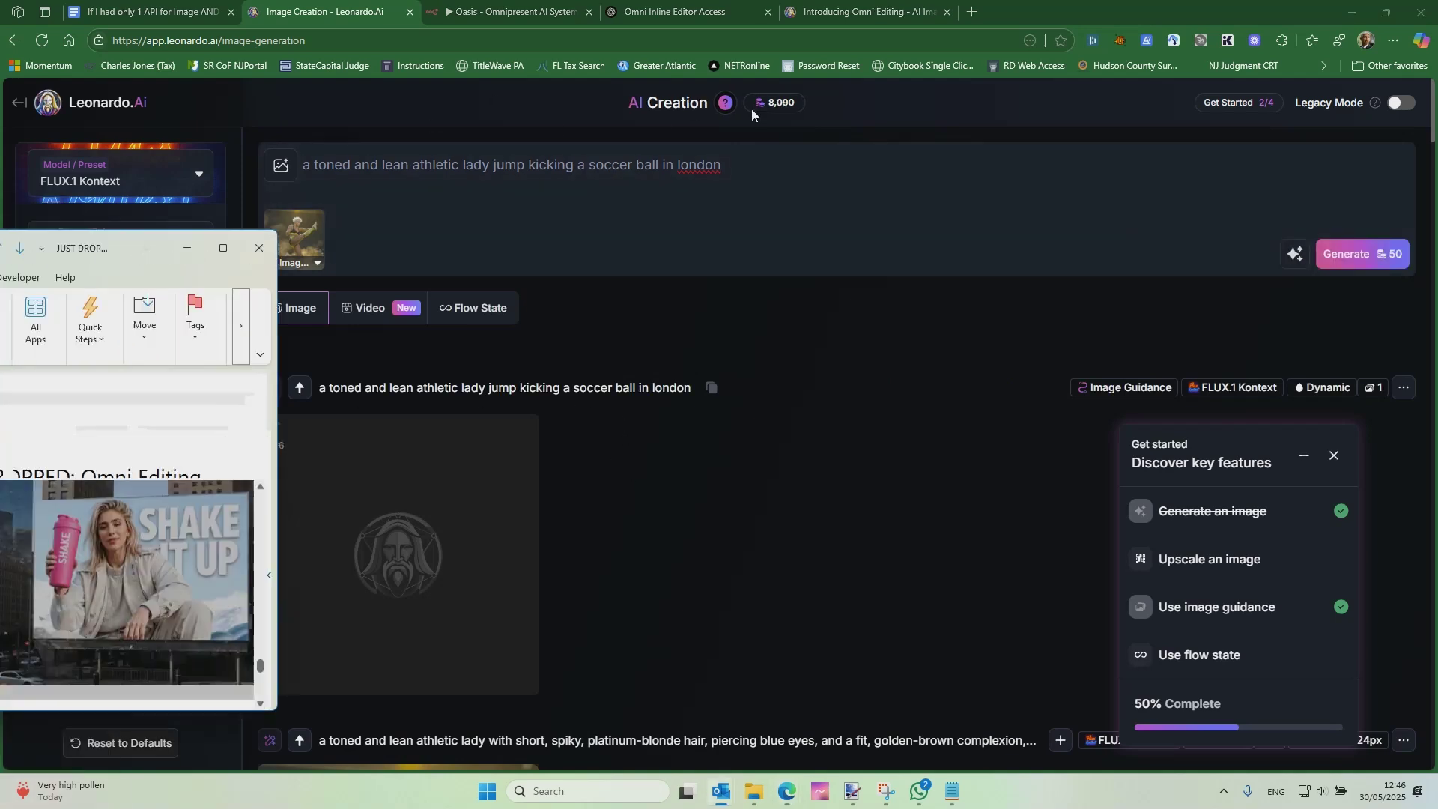
Step: Maximize and read the Omni Editing announcement email in Outlook, then return to the browser
left_click_drag(789, 112, 797, 131)
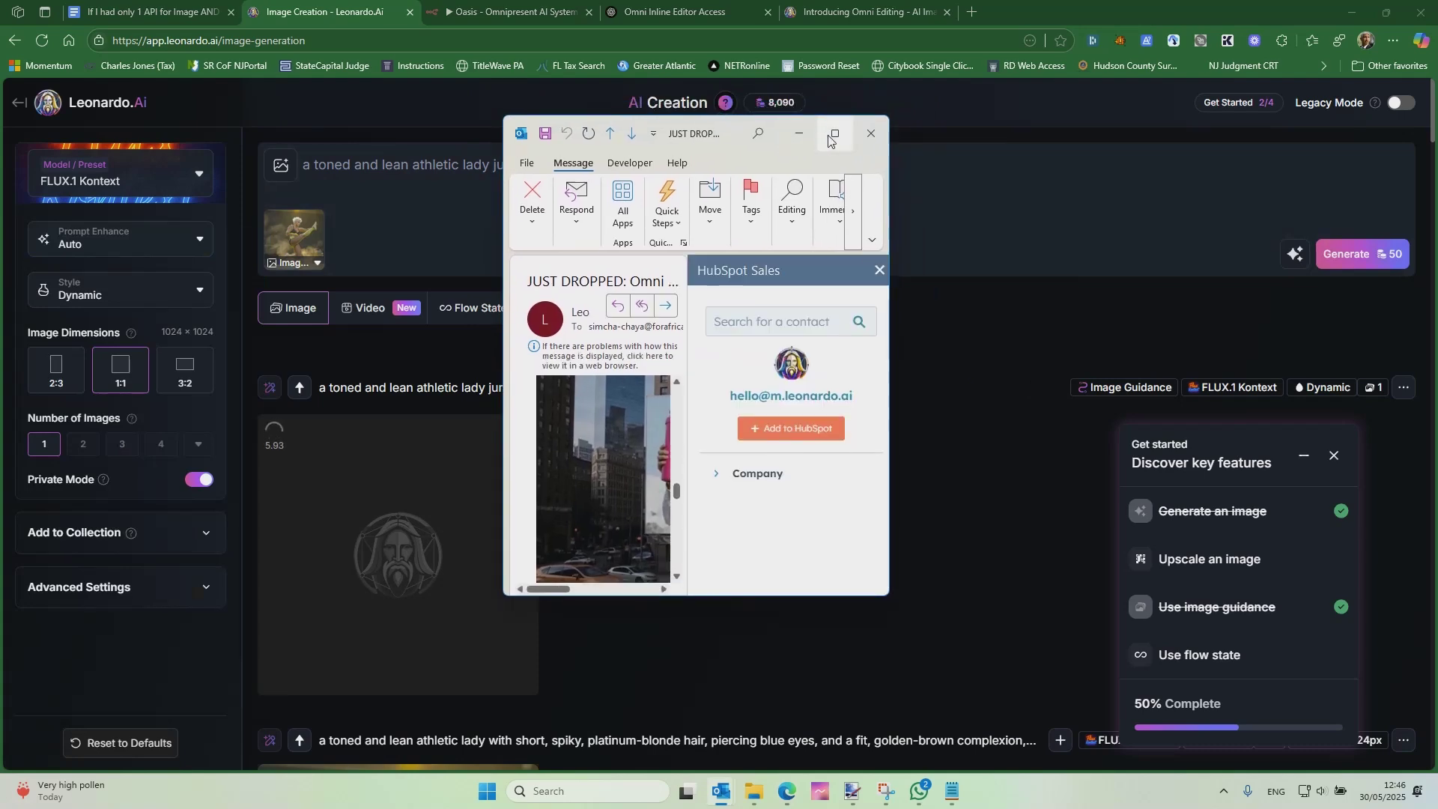
left_click(841, 125)
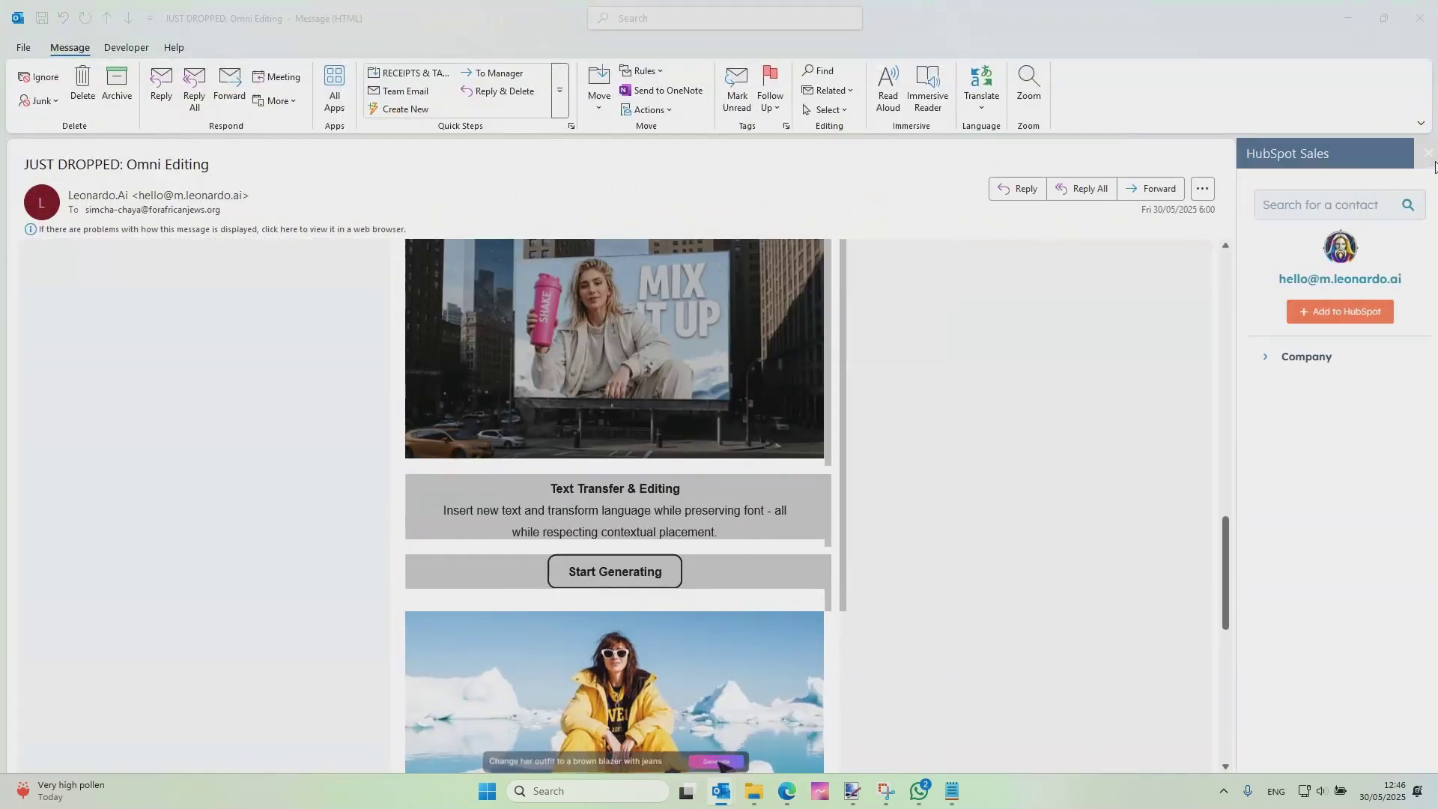
scroll(902, 315, "up", 3)
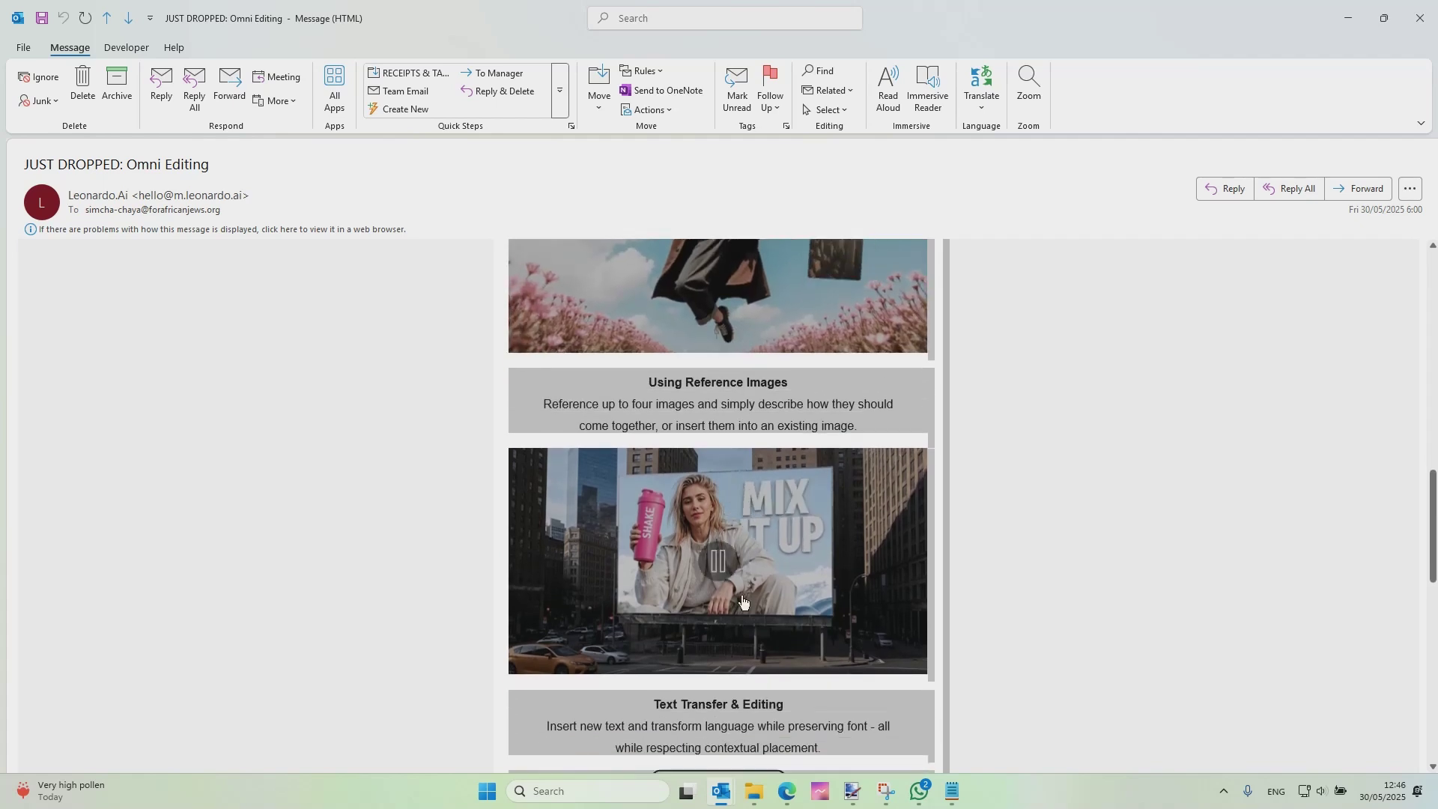
scroll(693, 639, "down", 1)
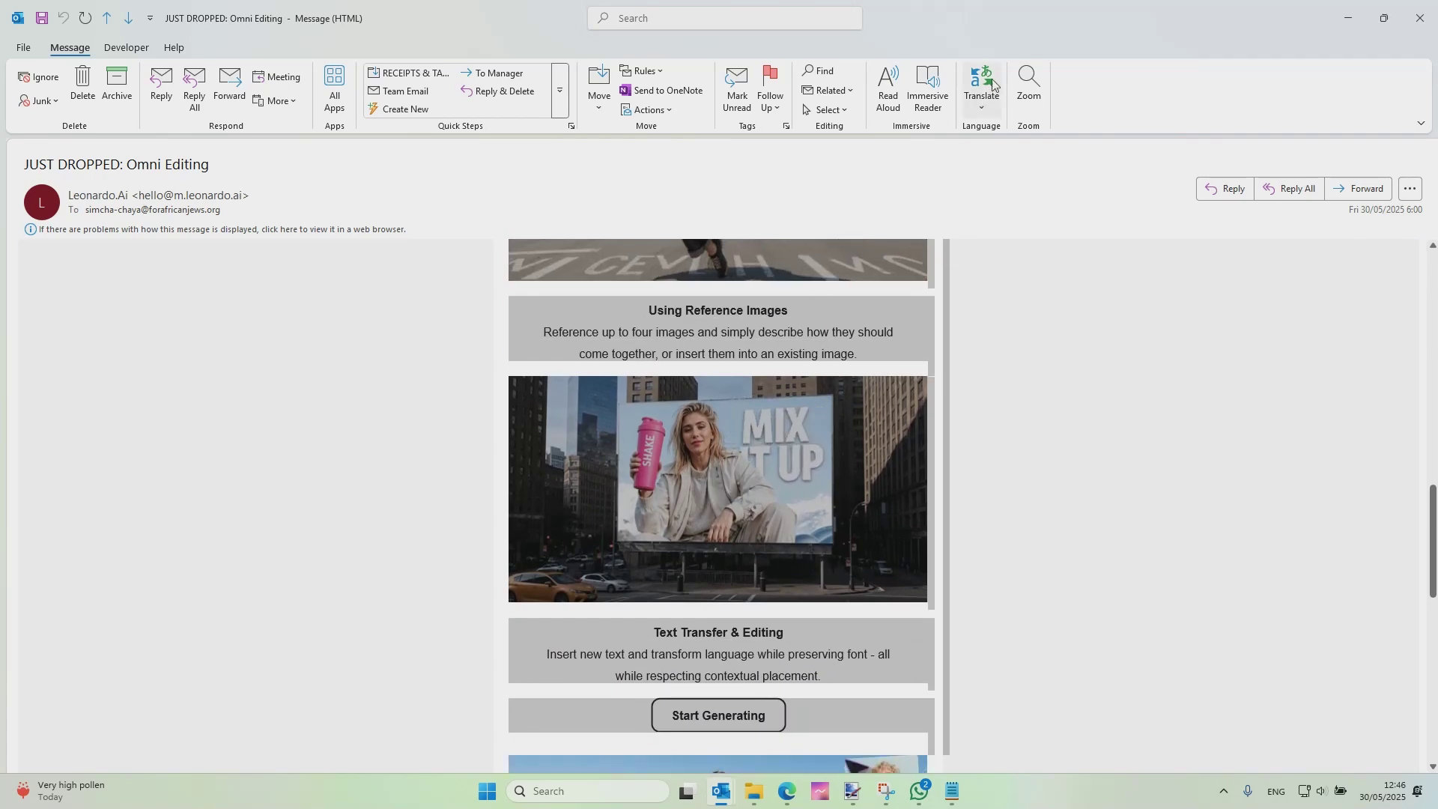
key("alt+Tab")
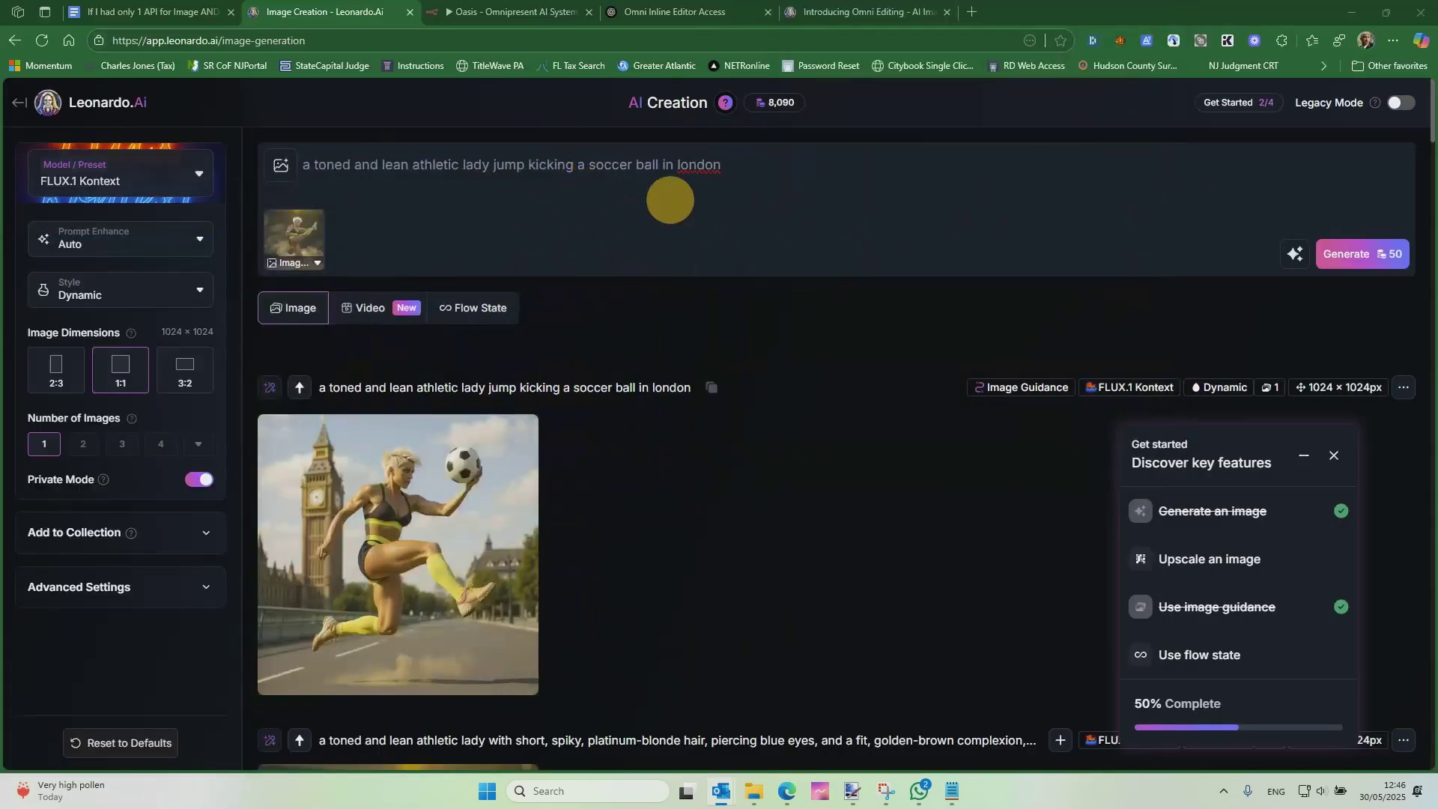
Step: Scroll the Leonardo.Ai feed to review the finished soccer-kick image
mouse_move(461, 529)
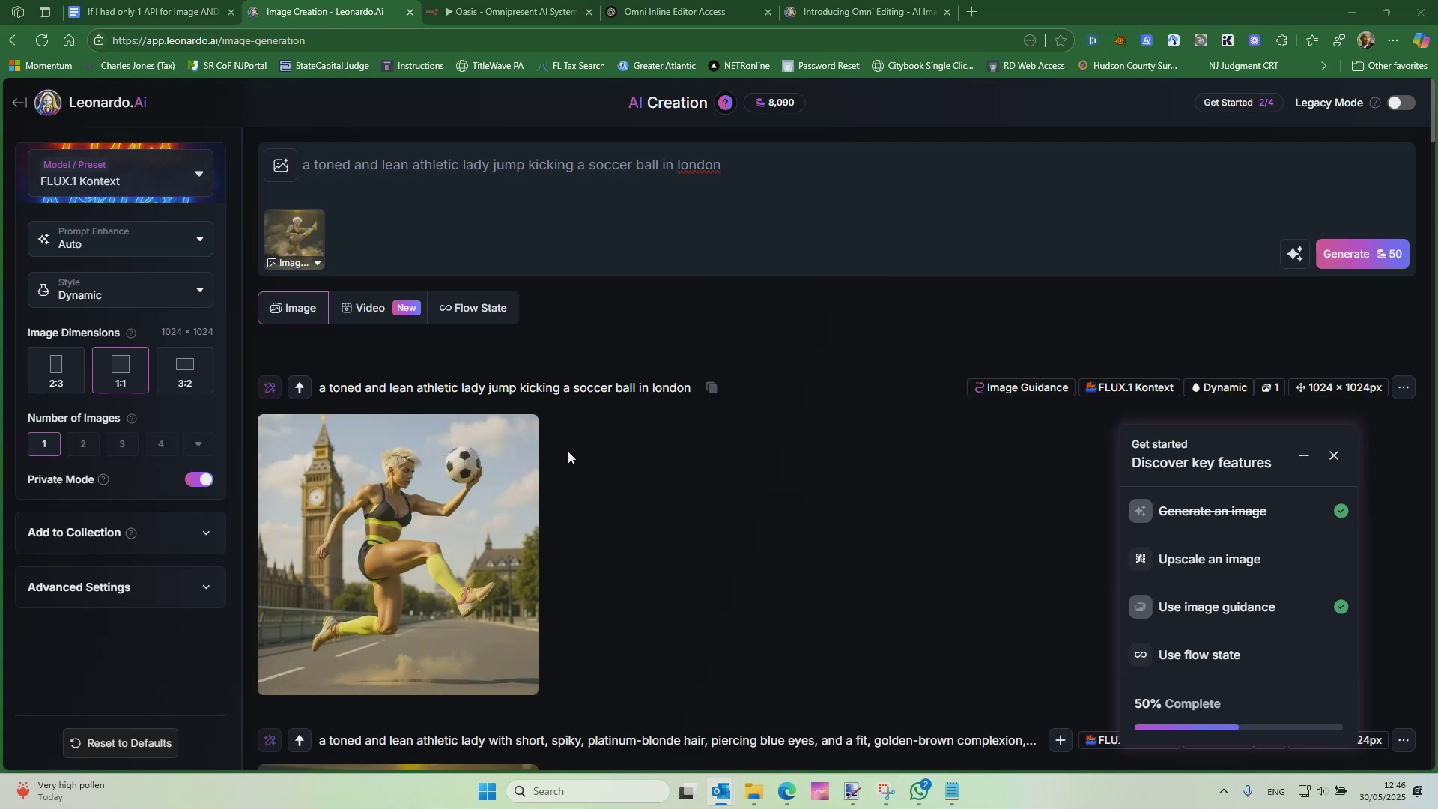
scroll(599, 460, "down", 4)
mouse_move(460, 244)
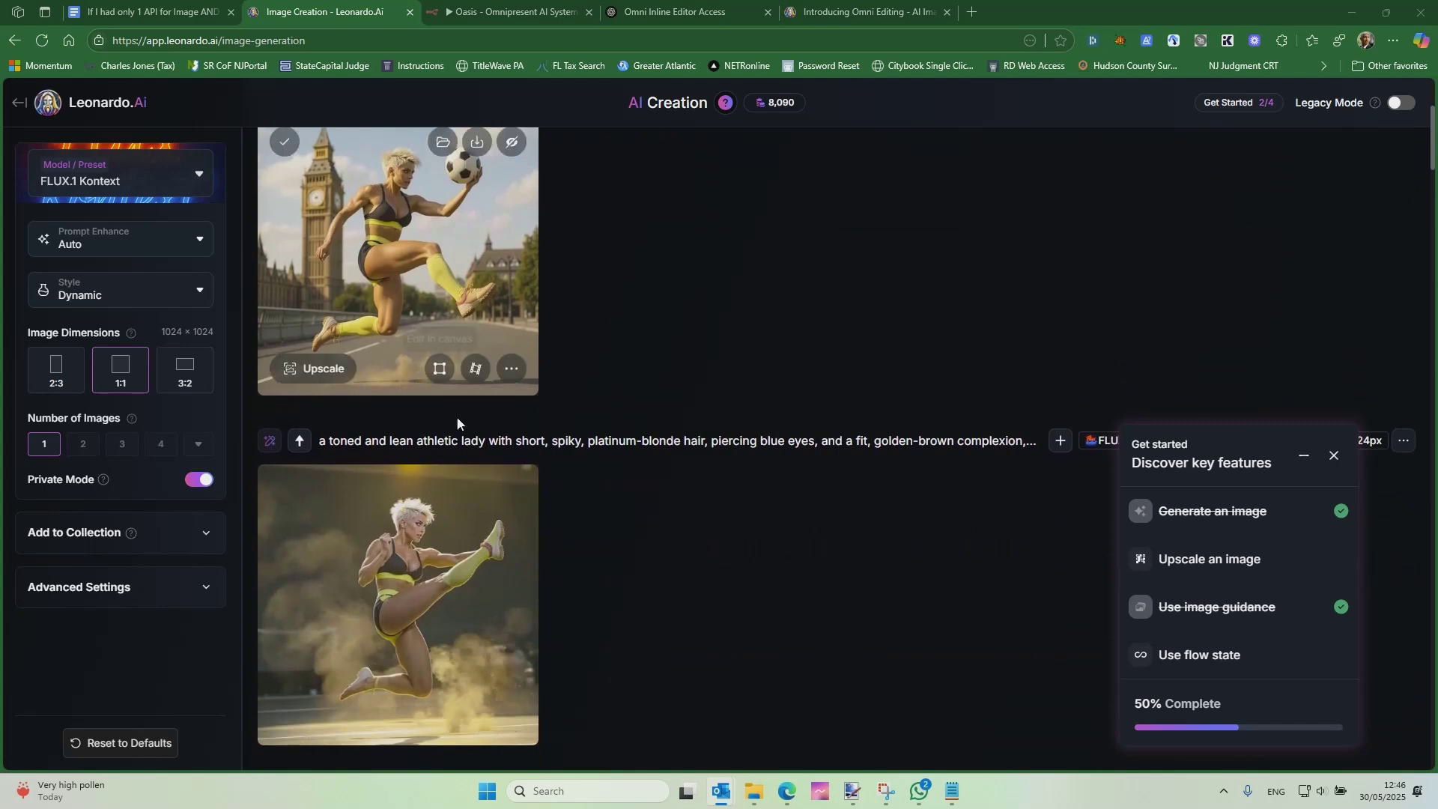
scroll(472, 352, "up", 2)
scroll(530, 502, "down", 4)
scroll(529, 502, "up", 4)
scroll(535, 464, "up", 1)
scroll(539, 459, "up", 1)
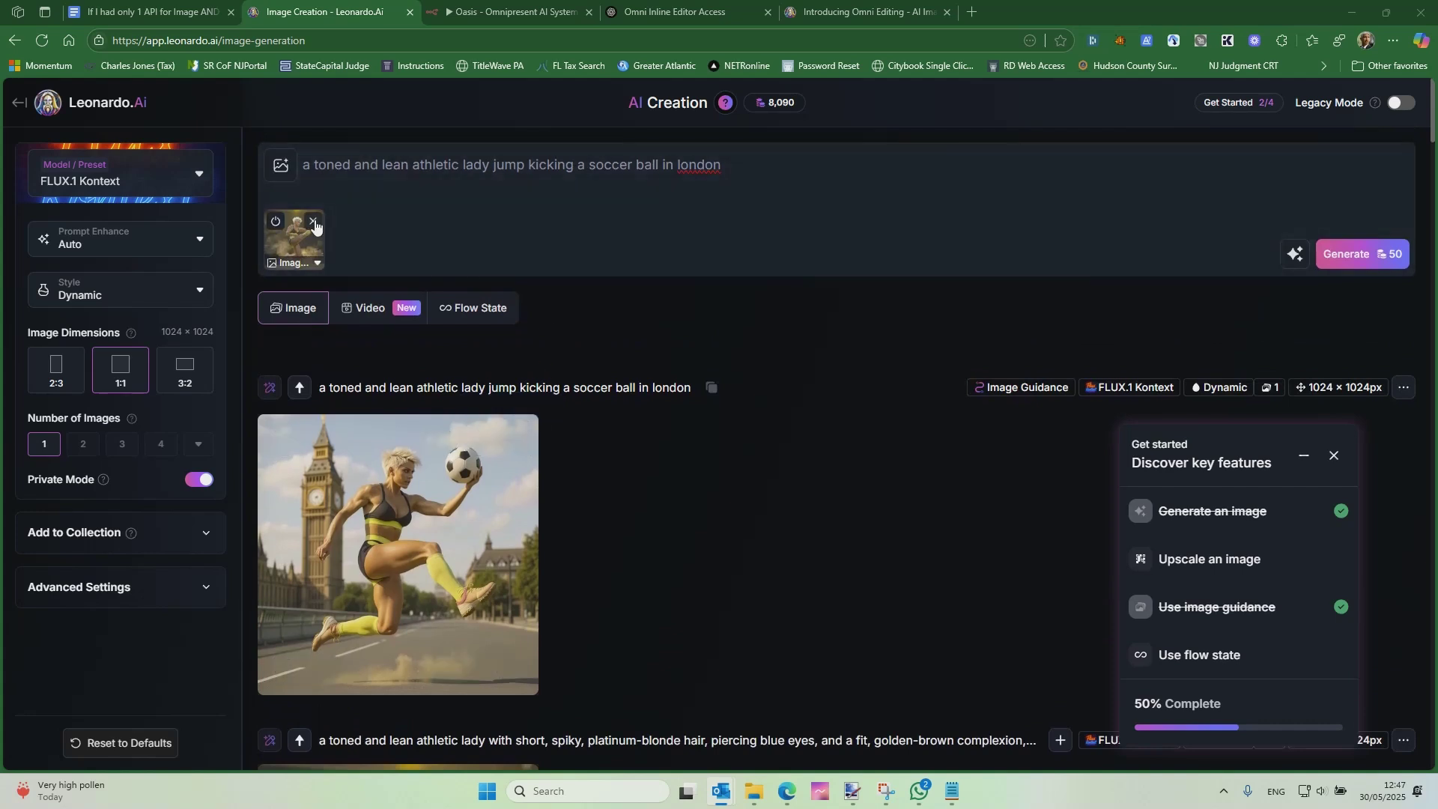
Step: Remove the athlete image reference from the prompt and select the prompt text
left_click(315, 224)
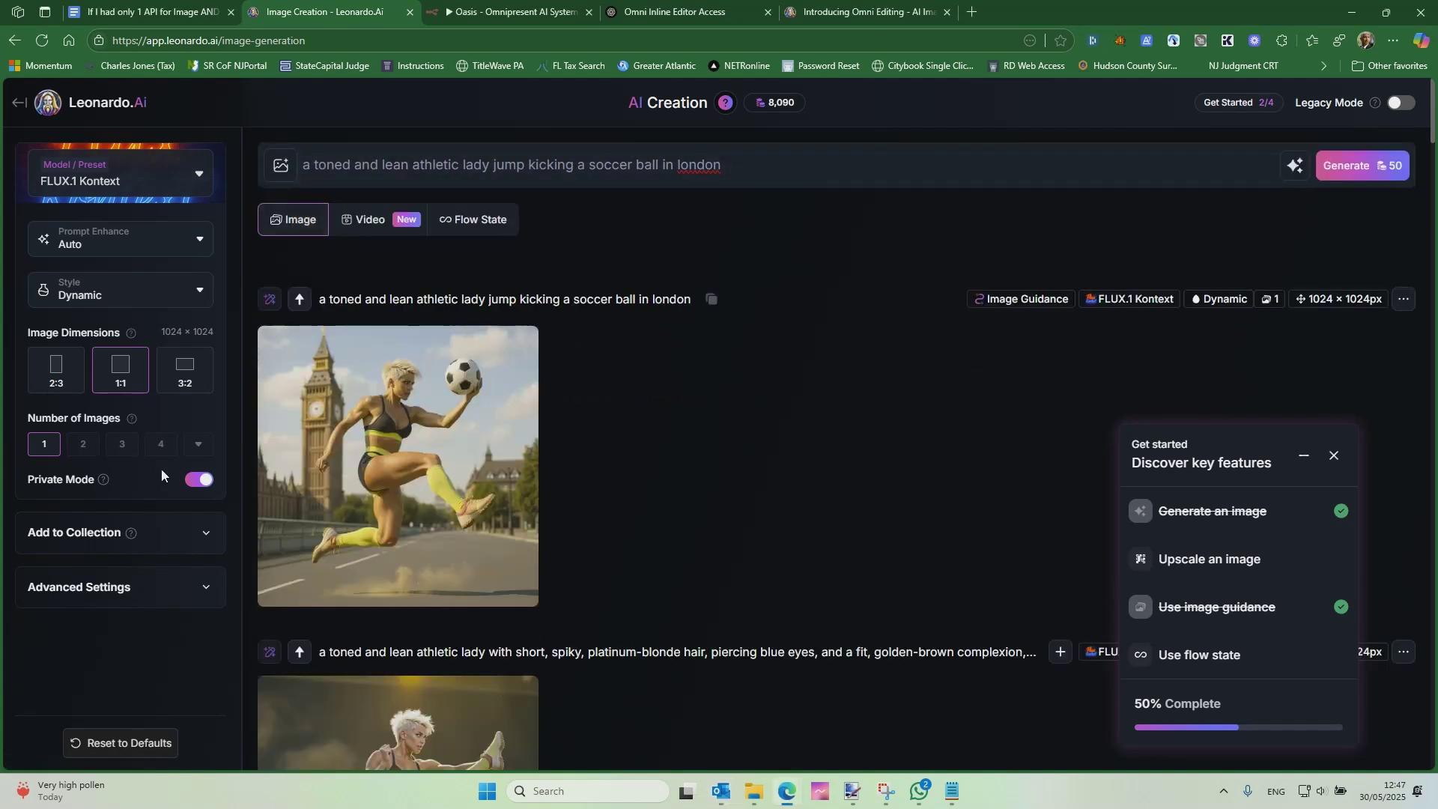
left_click(436, 165)
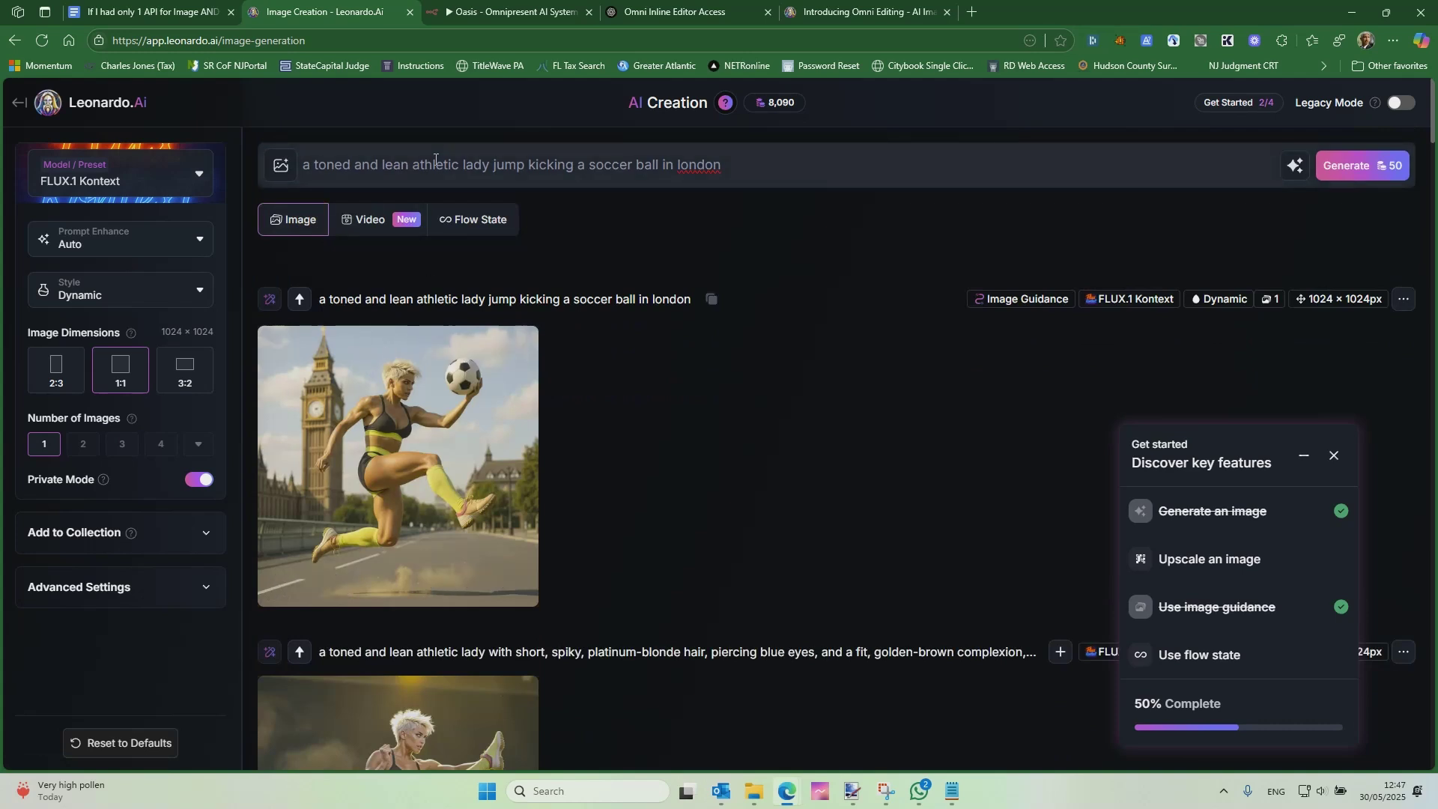
triple_click(671, 180)
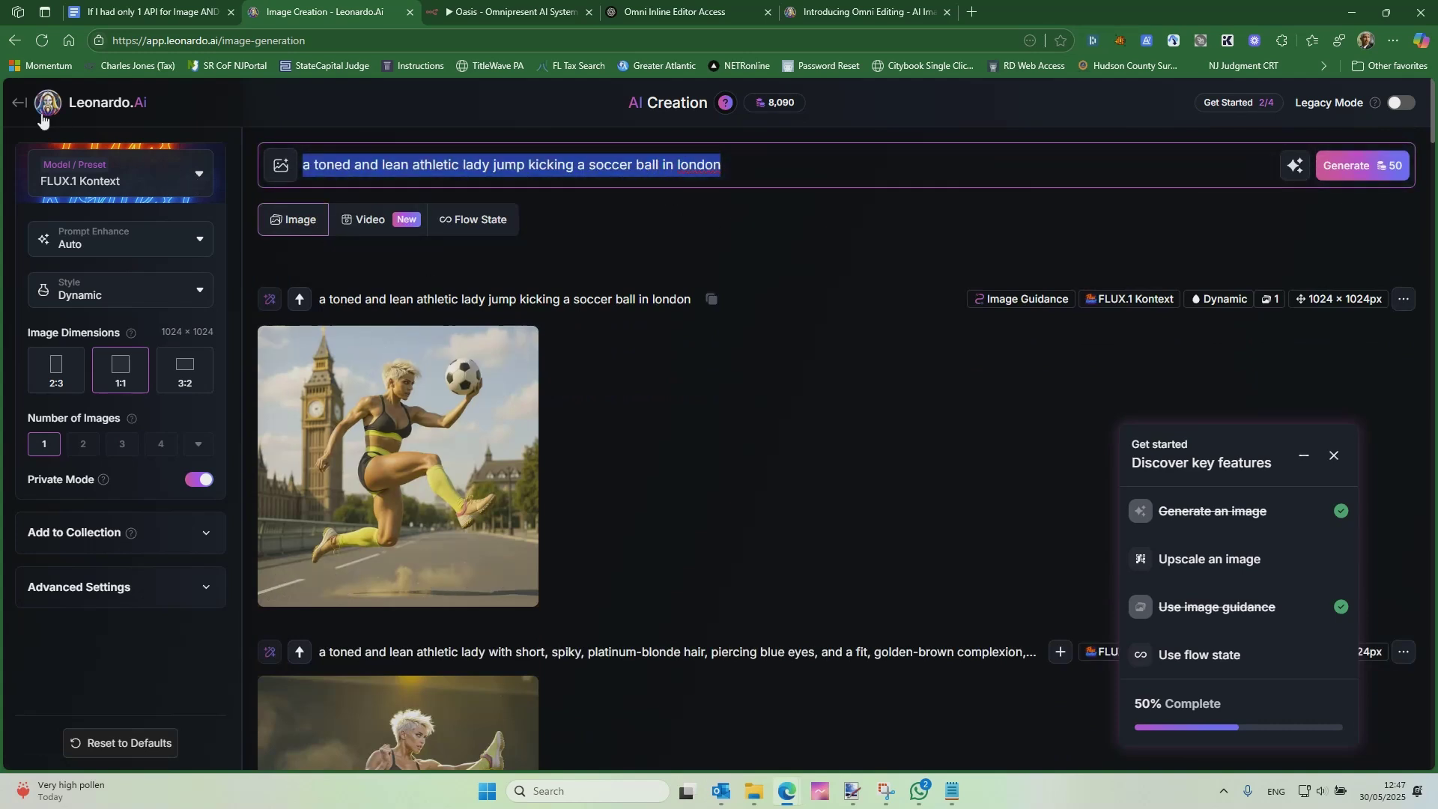
left_click(480, 327)
Step: Go Home, then back to Image creation and scroll down to the AI WITH APEX poster
left_click(19, 102)
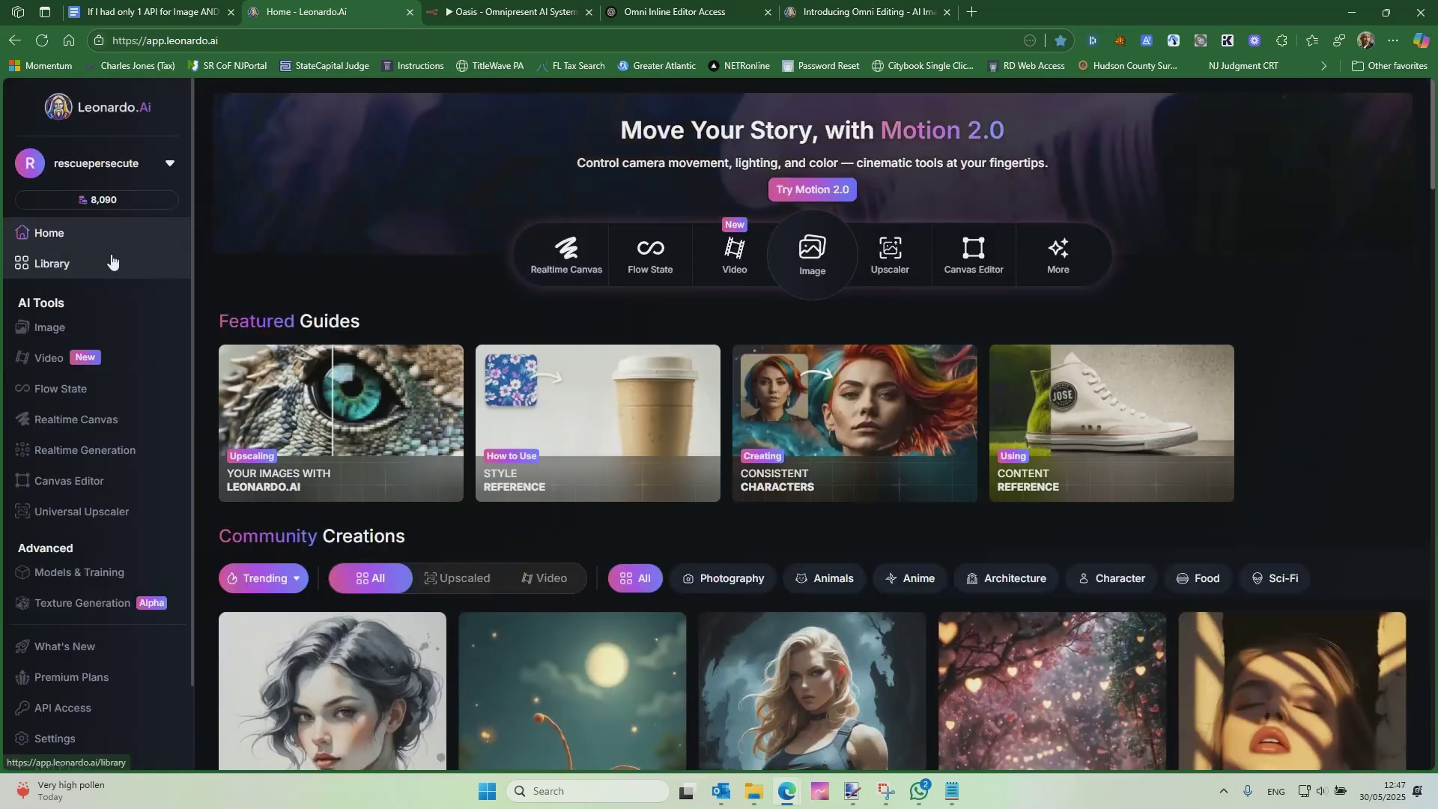
left_click(90, 326)
scroll(677, 412, "down", 20)
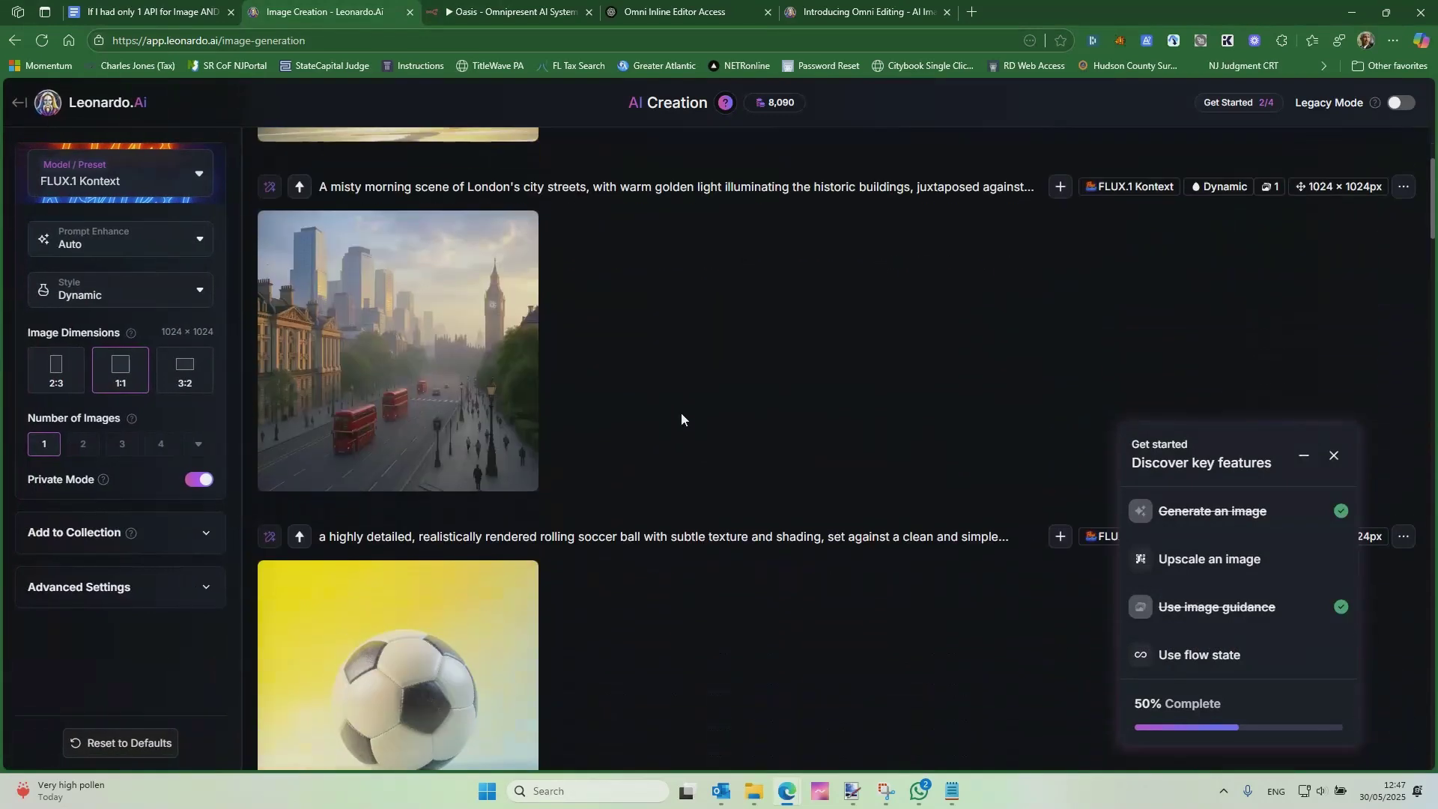
scroll(684, 419, "down", 6)
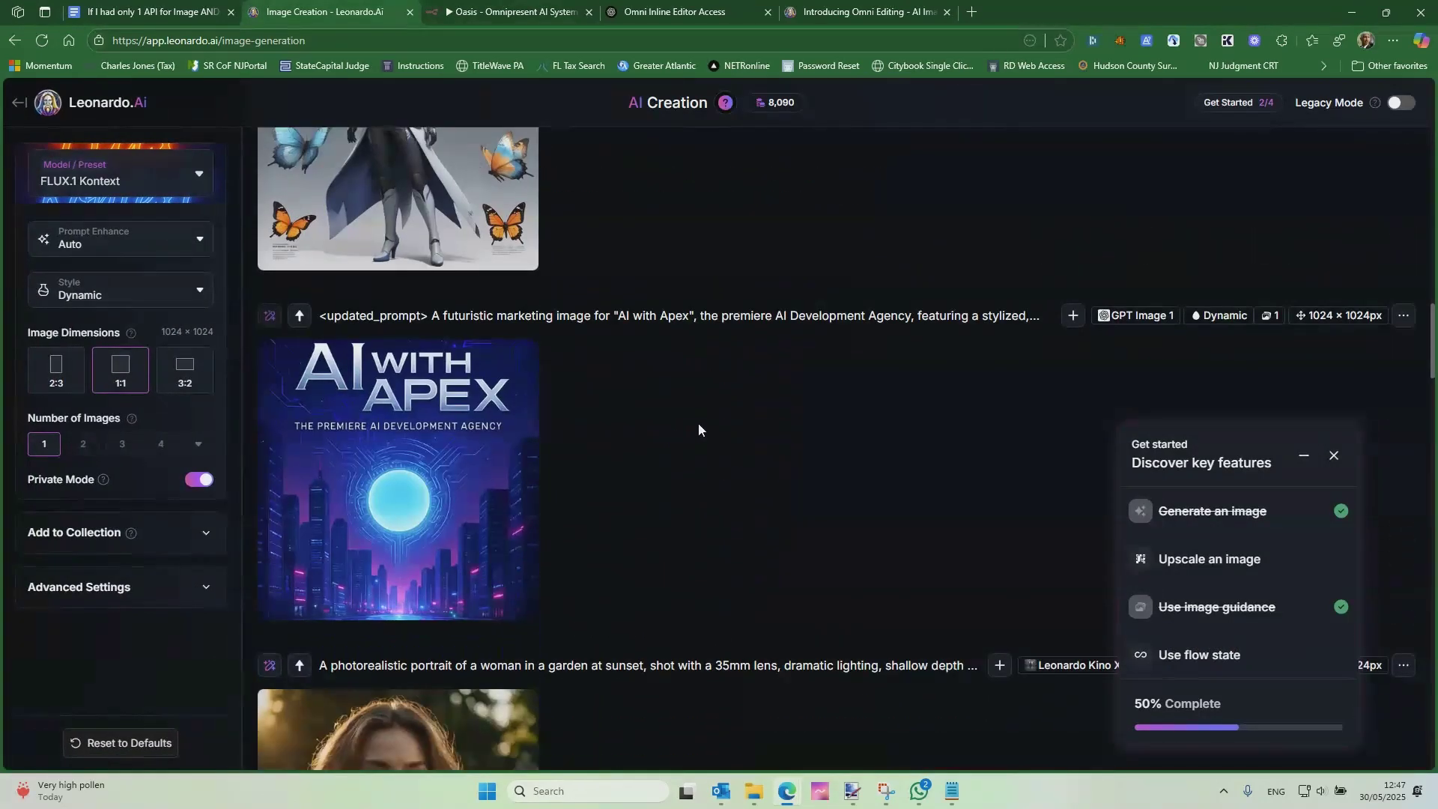
Step: Ask for an edit of the AI WITH APEX poster changing 'The Premiere AI Development Agency' to 'The Premiere AI Education Community'
left_click(442, 434)
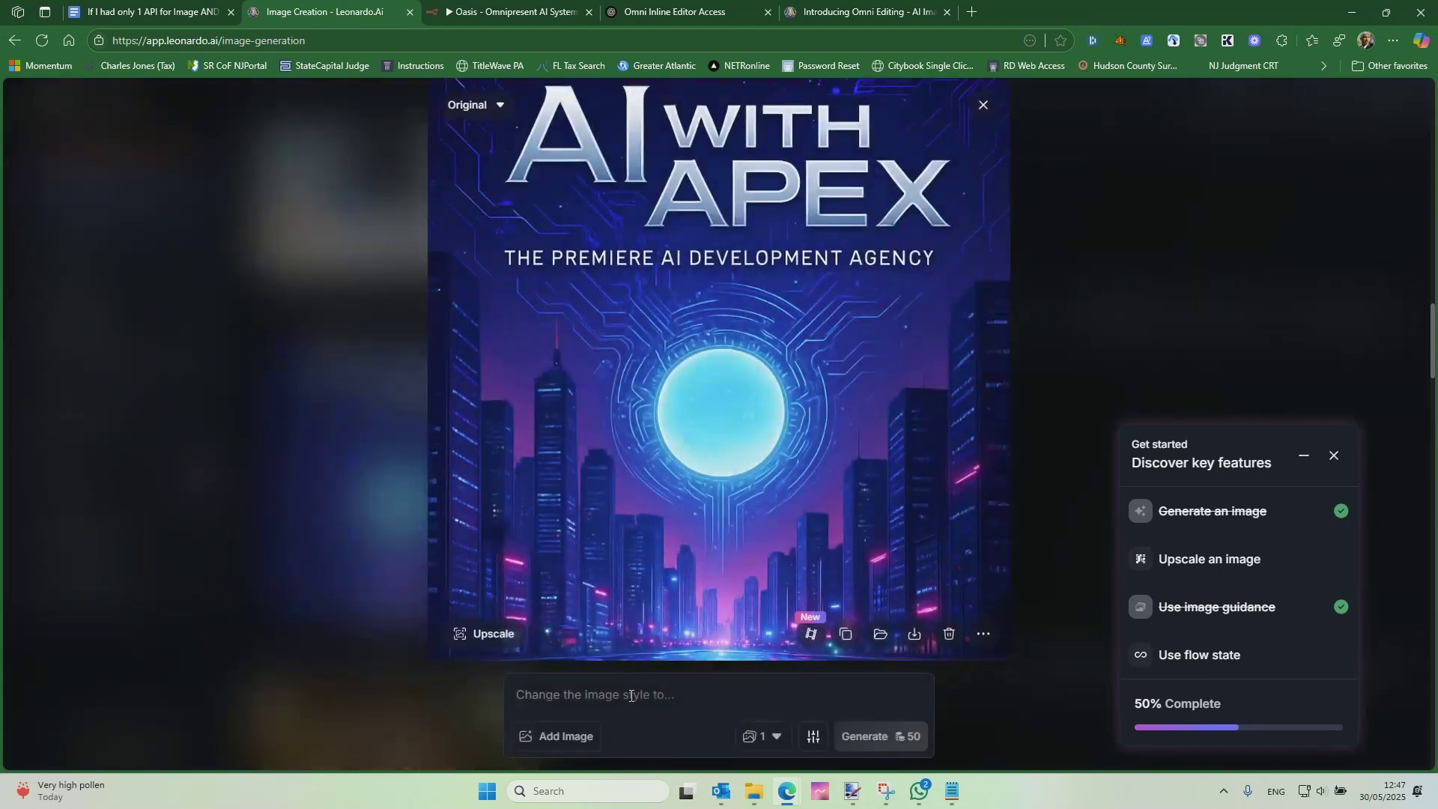
left_click(634, 692)
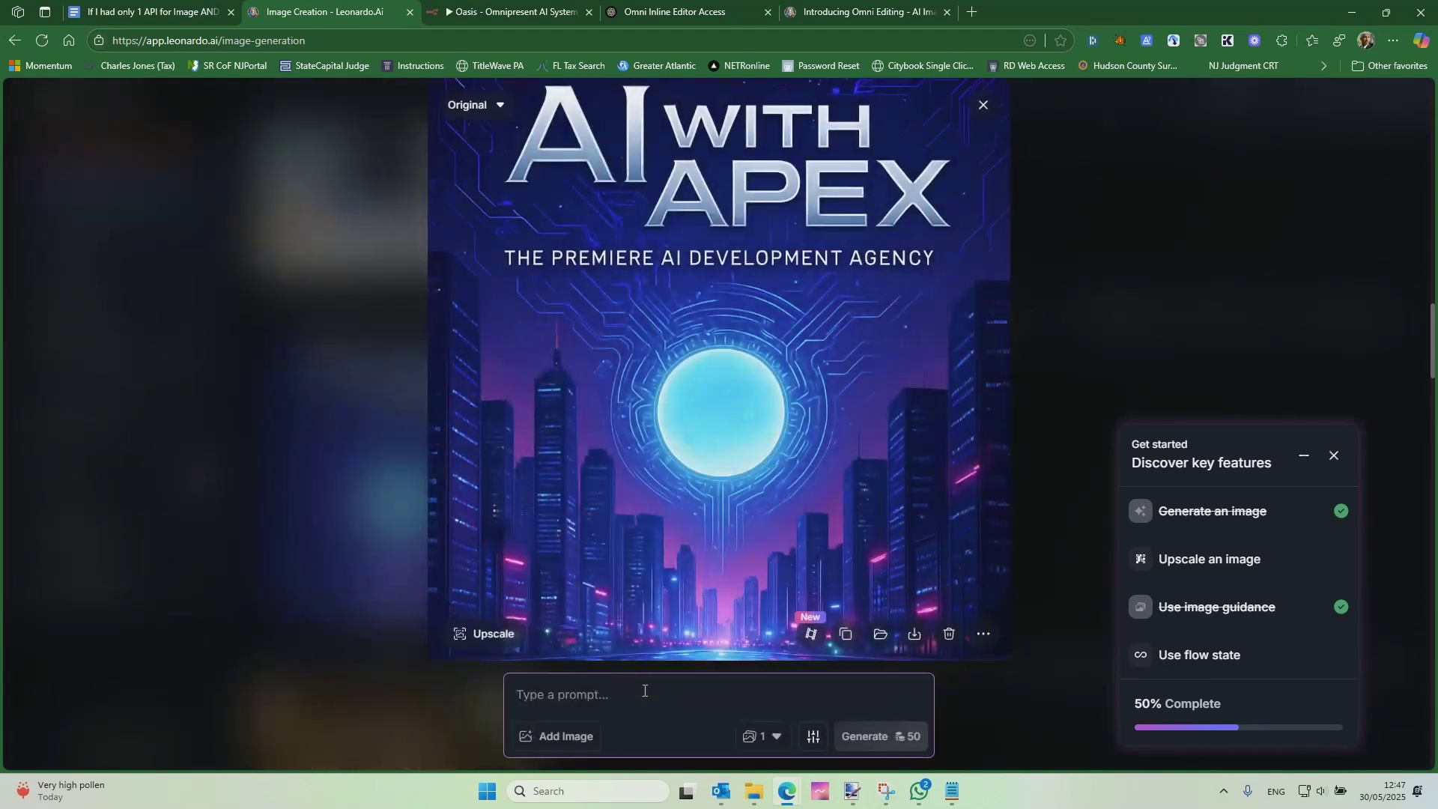
type("change 'The P")
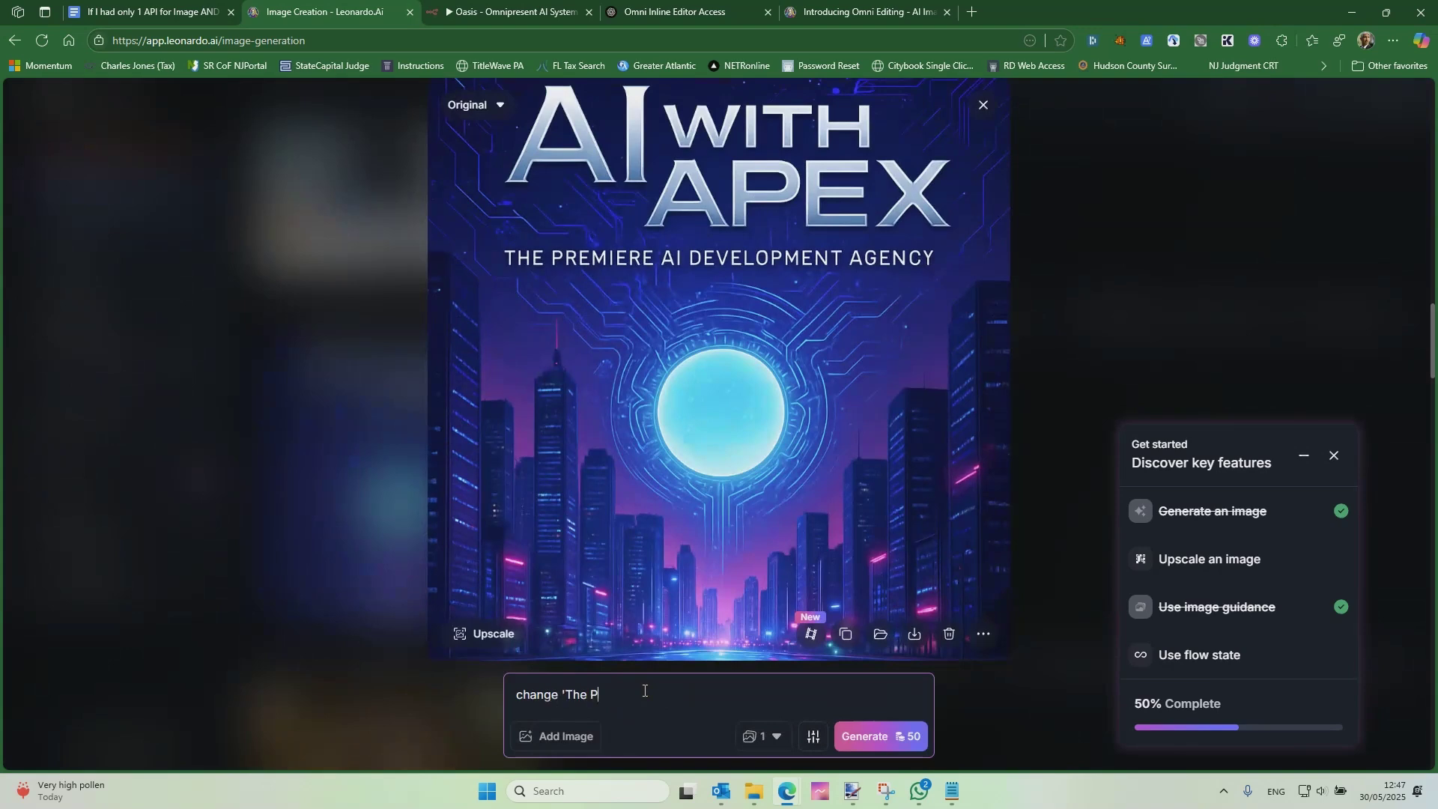
type("remiere AI Development Age")
type("ncy' to 'The Premiere")
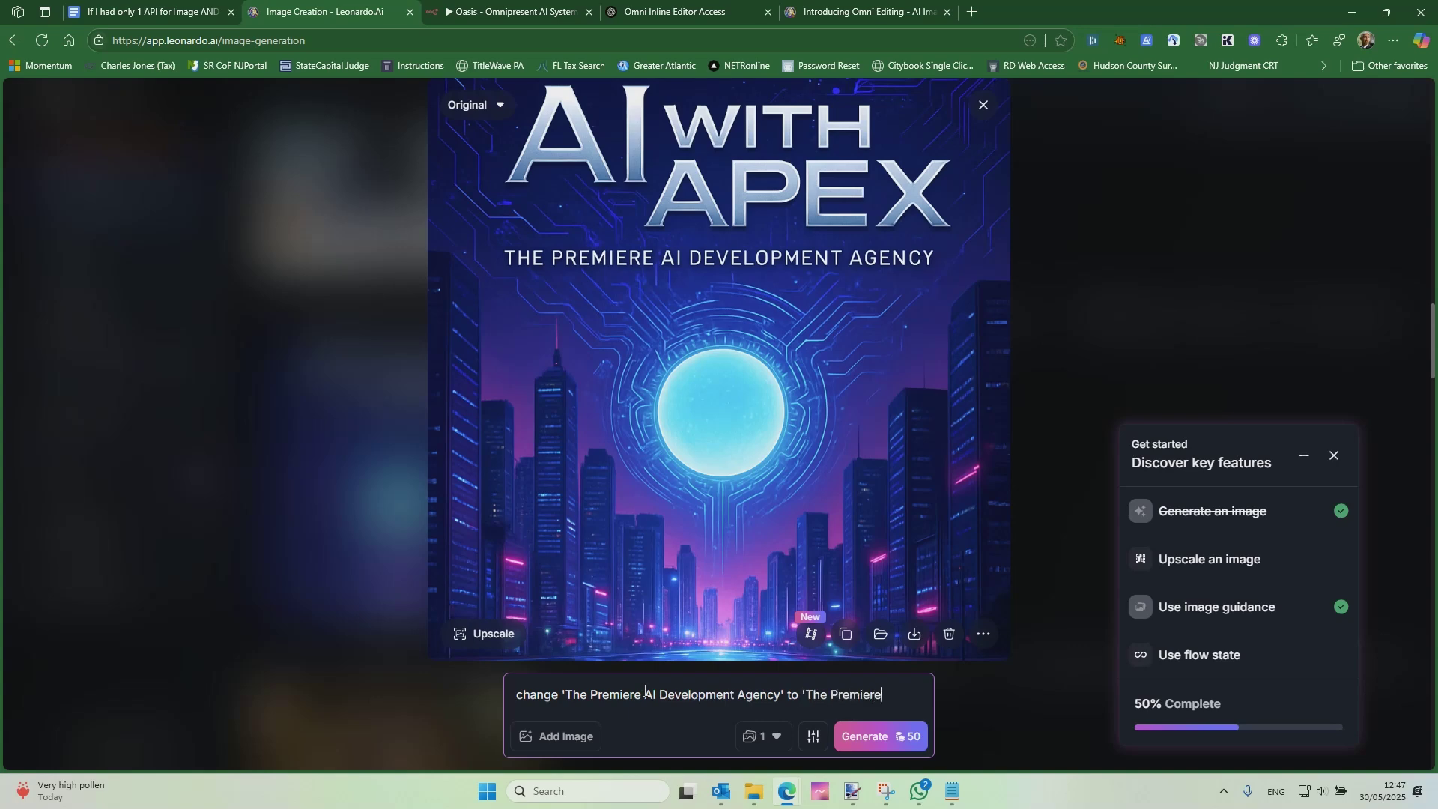
type(" AI Education Community'")
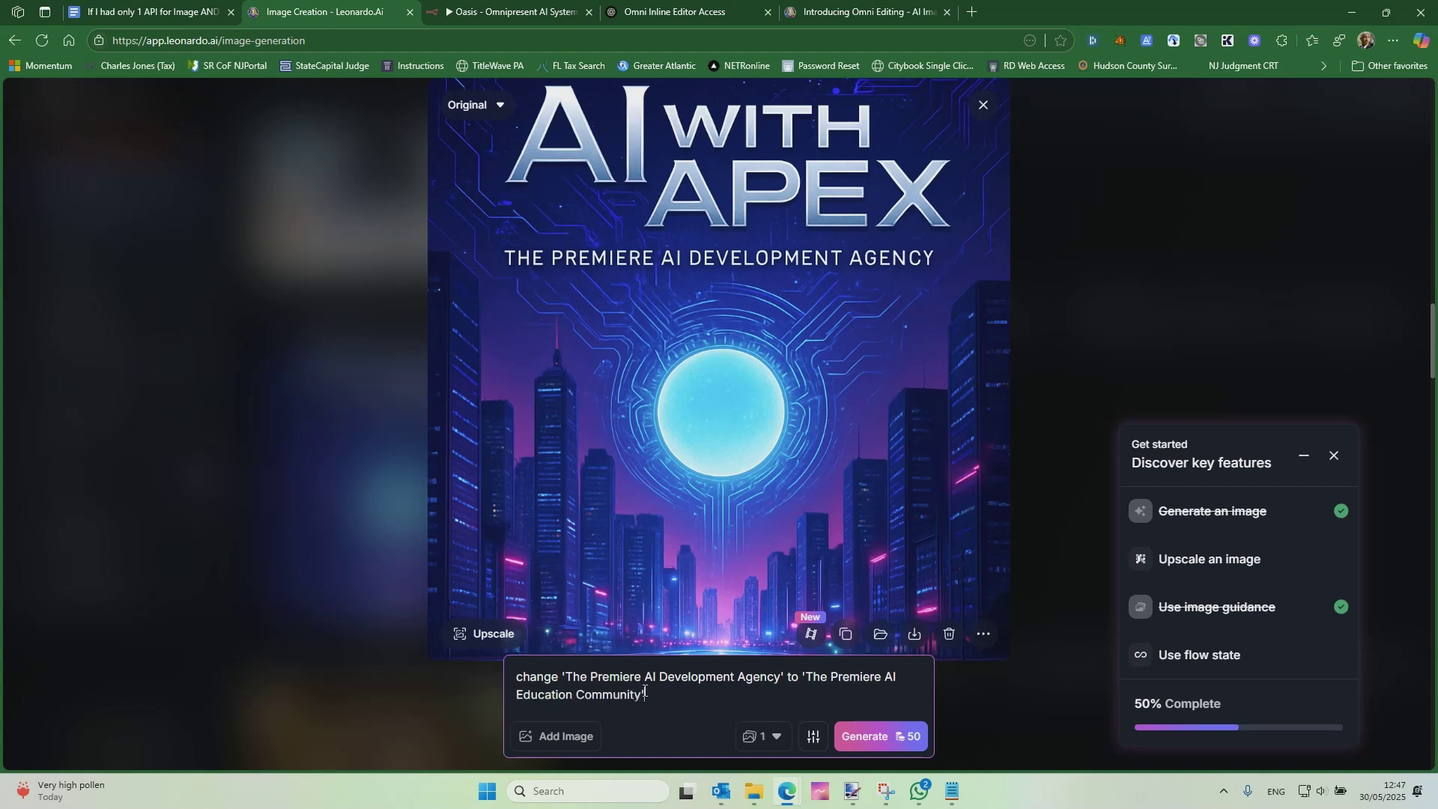
key("Return")
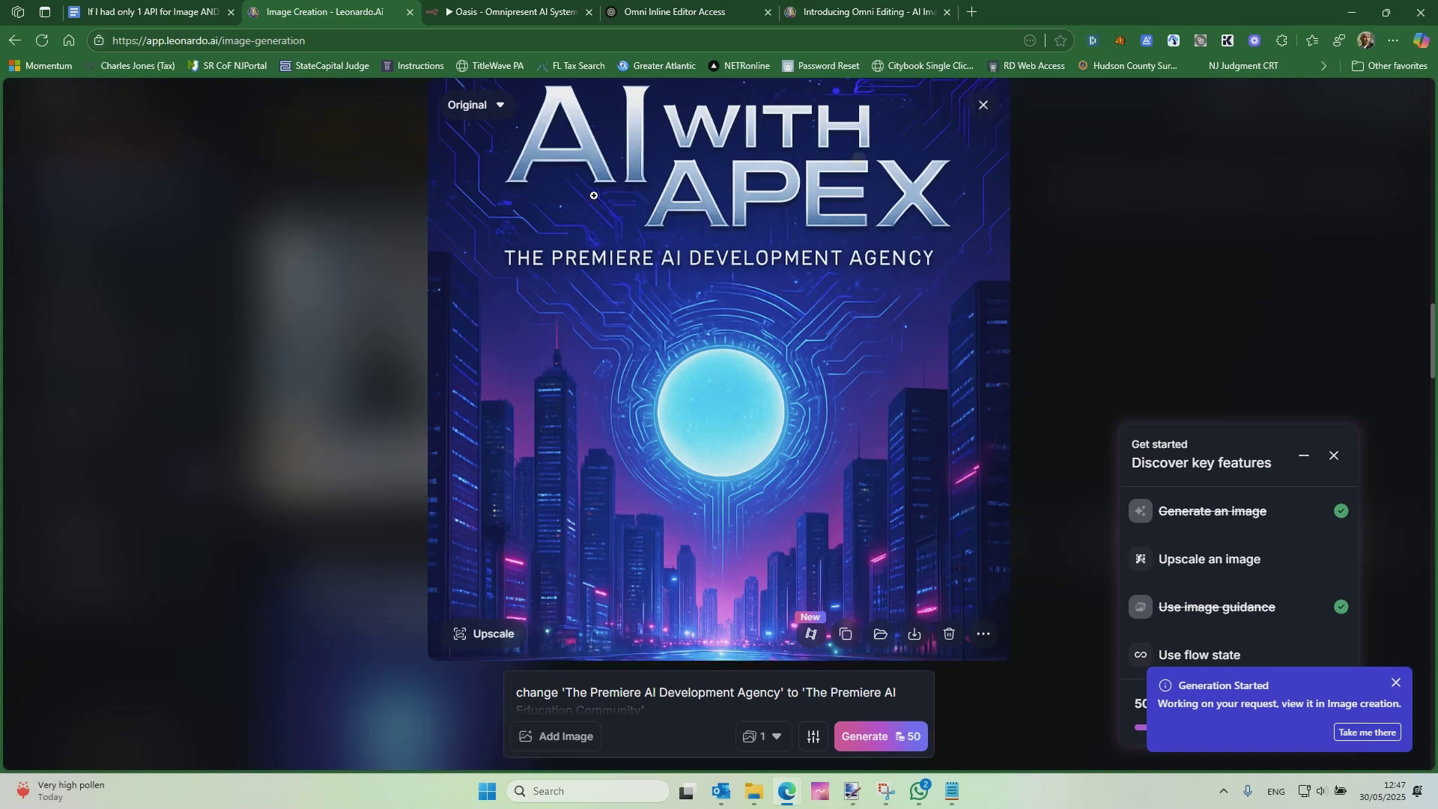
Step: Close the viewer and scroll the feed to the new 1024×1024 poster reading 'AI Education Community'
left_click(247, 199)
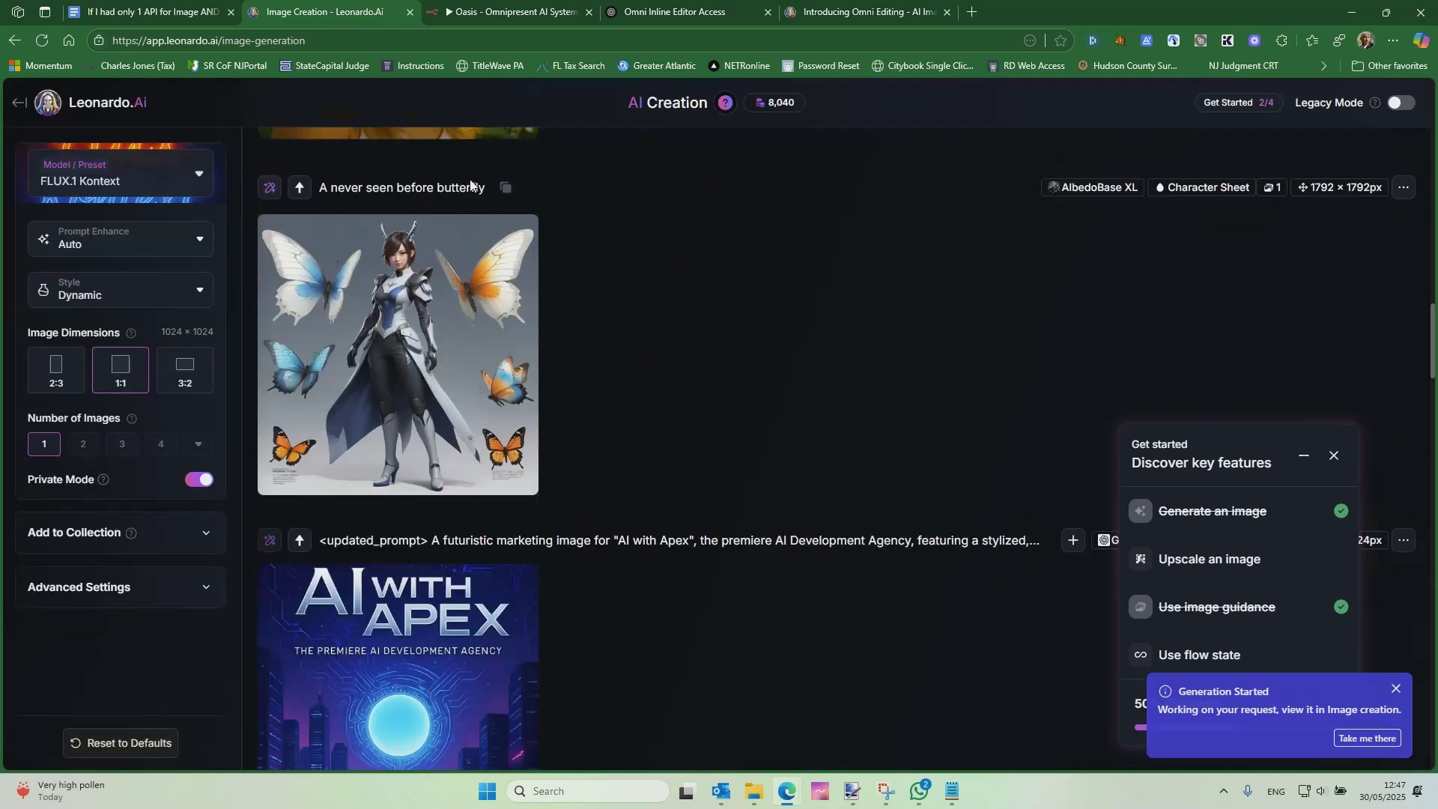
scroll(555, 312, "up", 10)
scroll(556, 315, "up", 5)
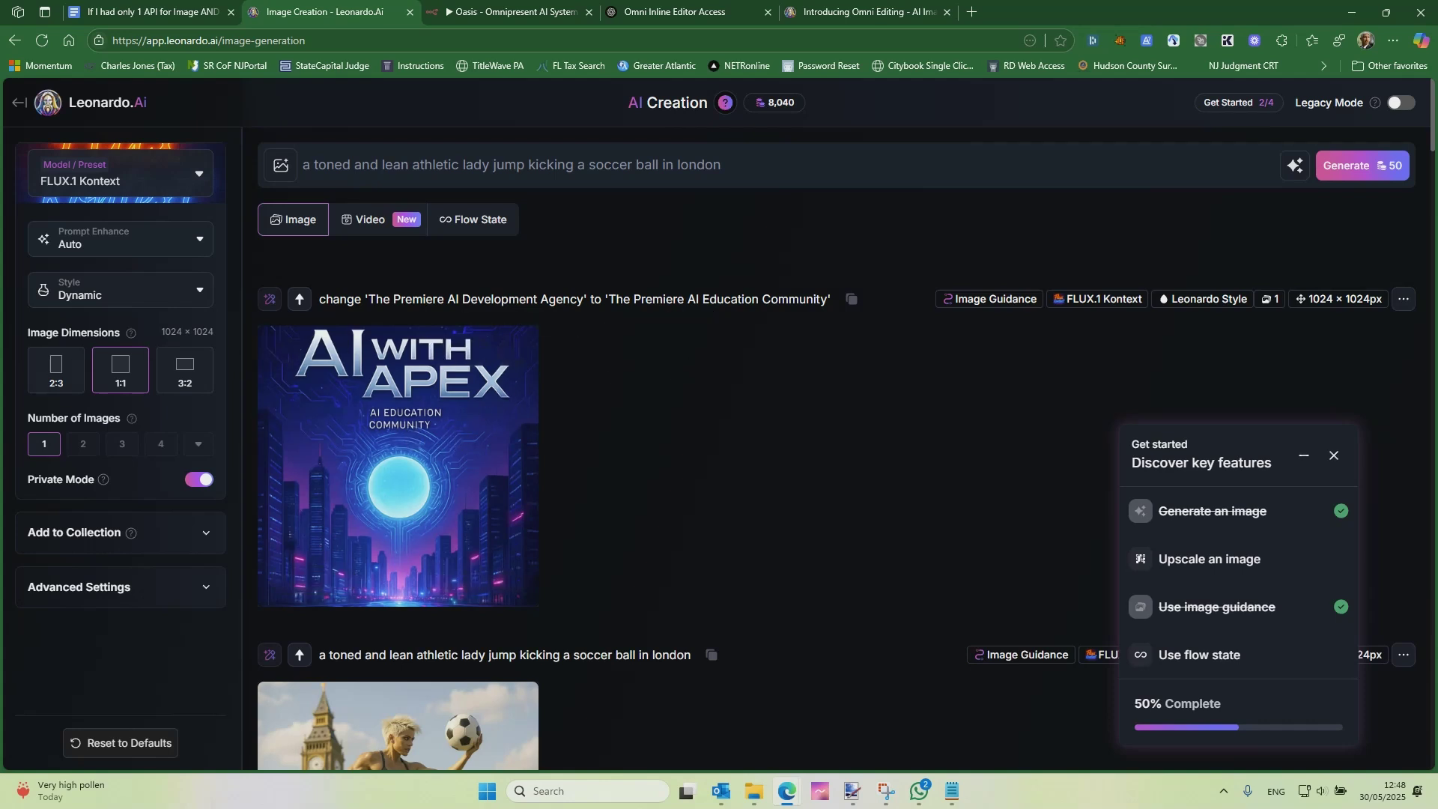
left_click(720, 791)
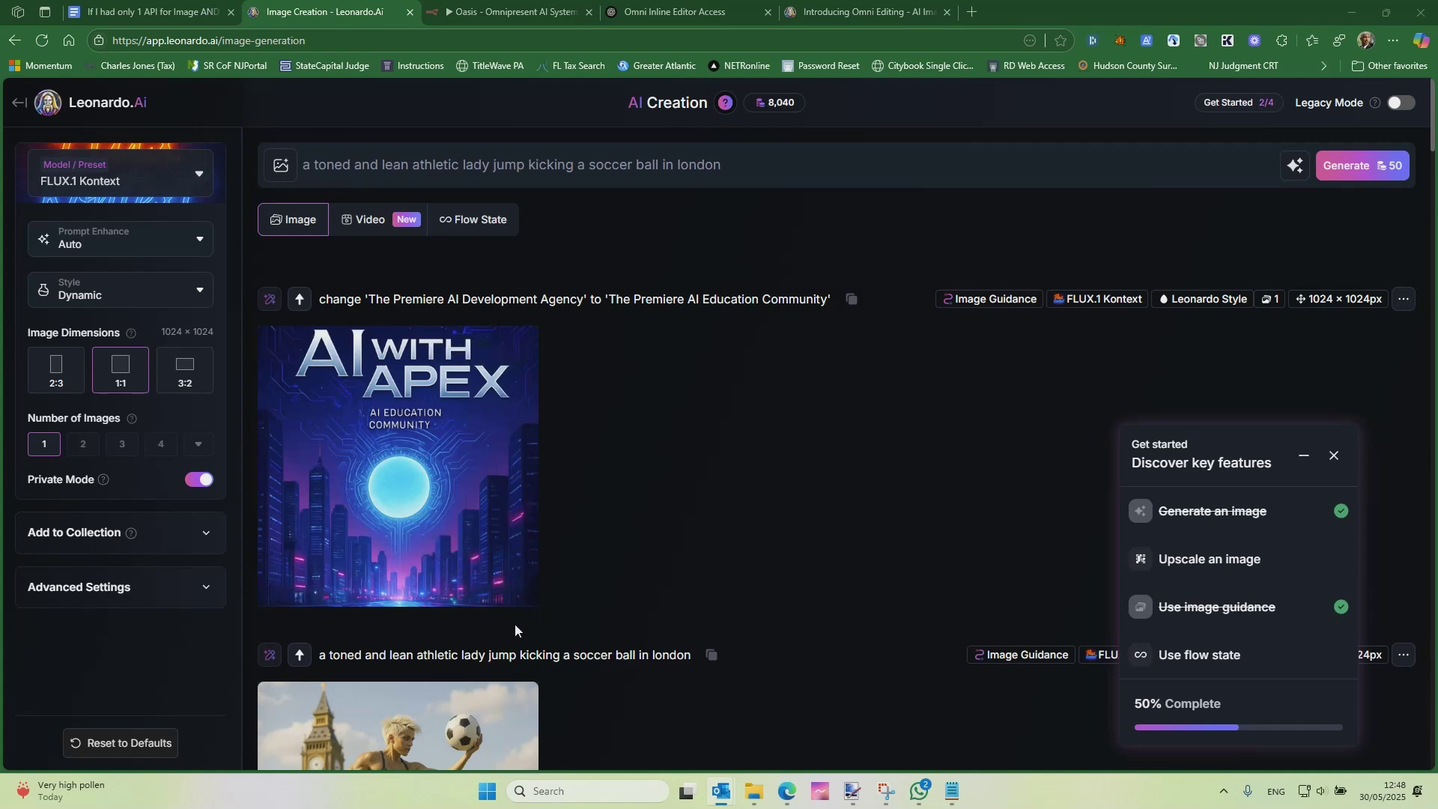
scroll(515, 613, "down", 5)
scroll(590, 447, "down", 3)
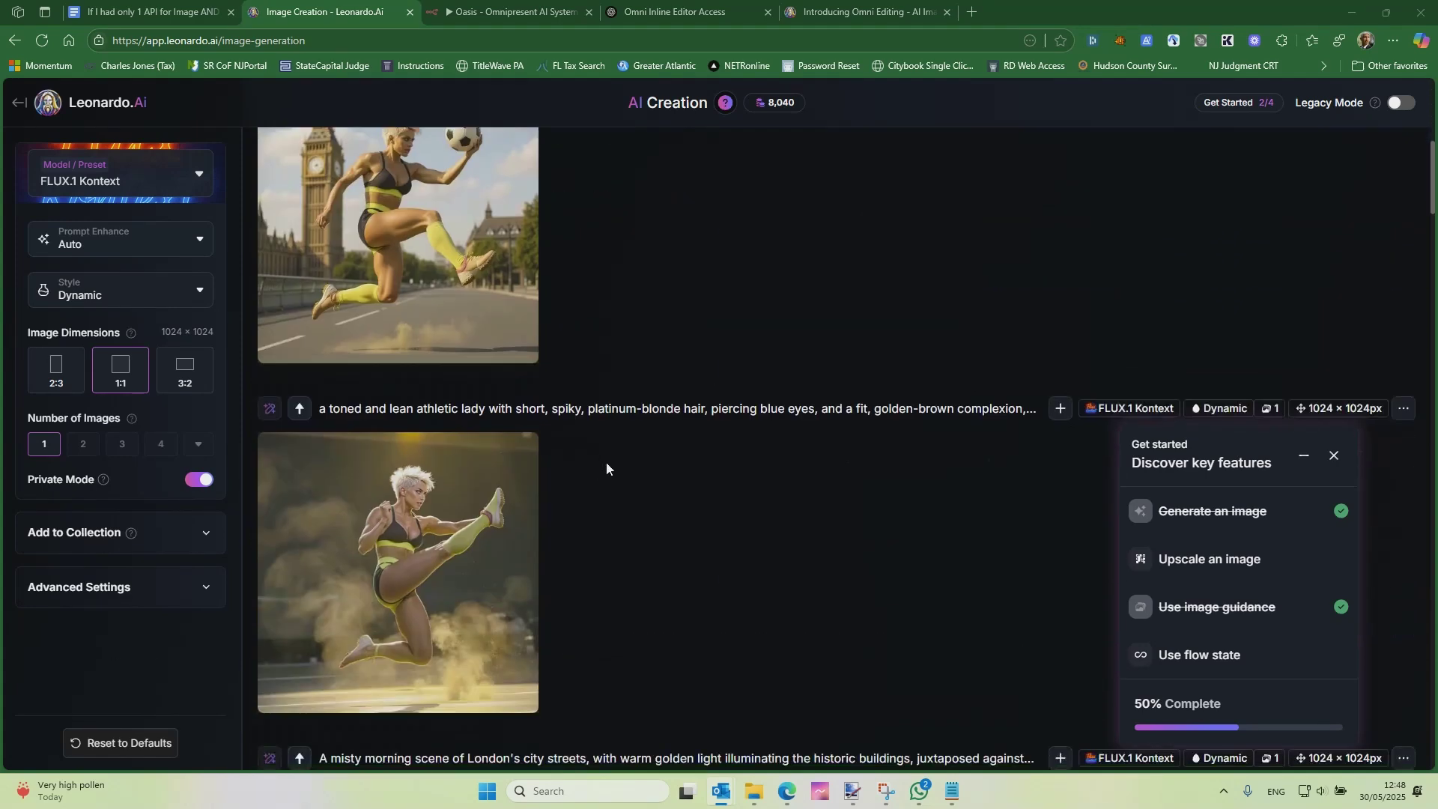
scroll(609, 469, "up", 5)
scroll(613, 462, "up", 3)
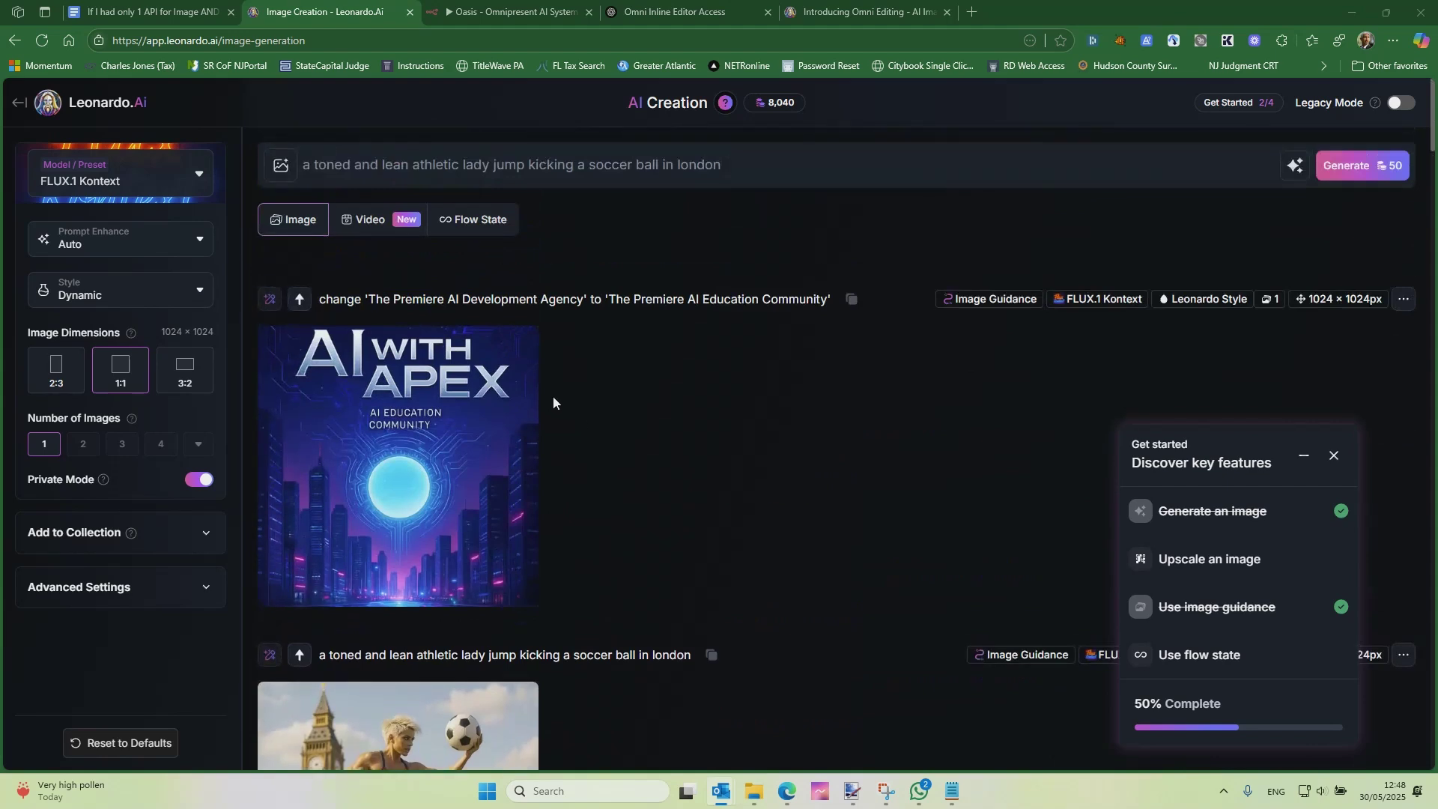
mouse_move(520, 402)
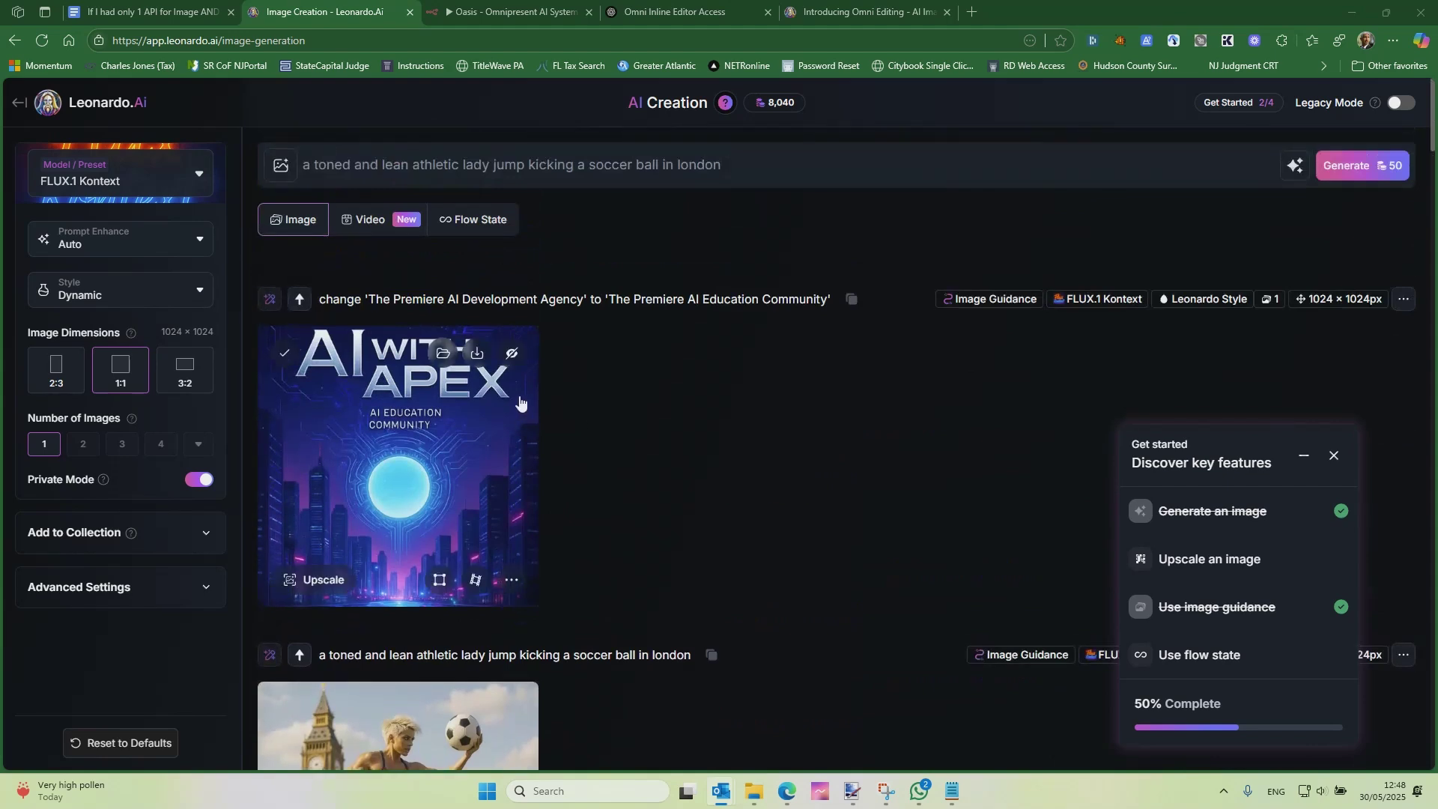